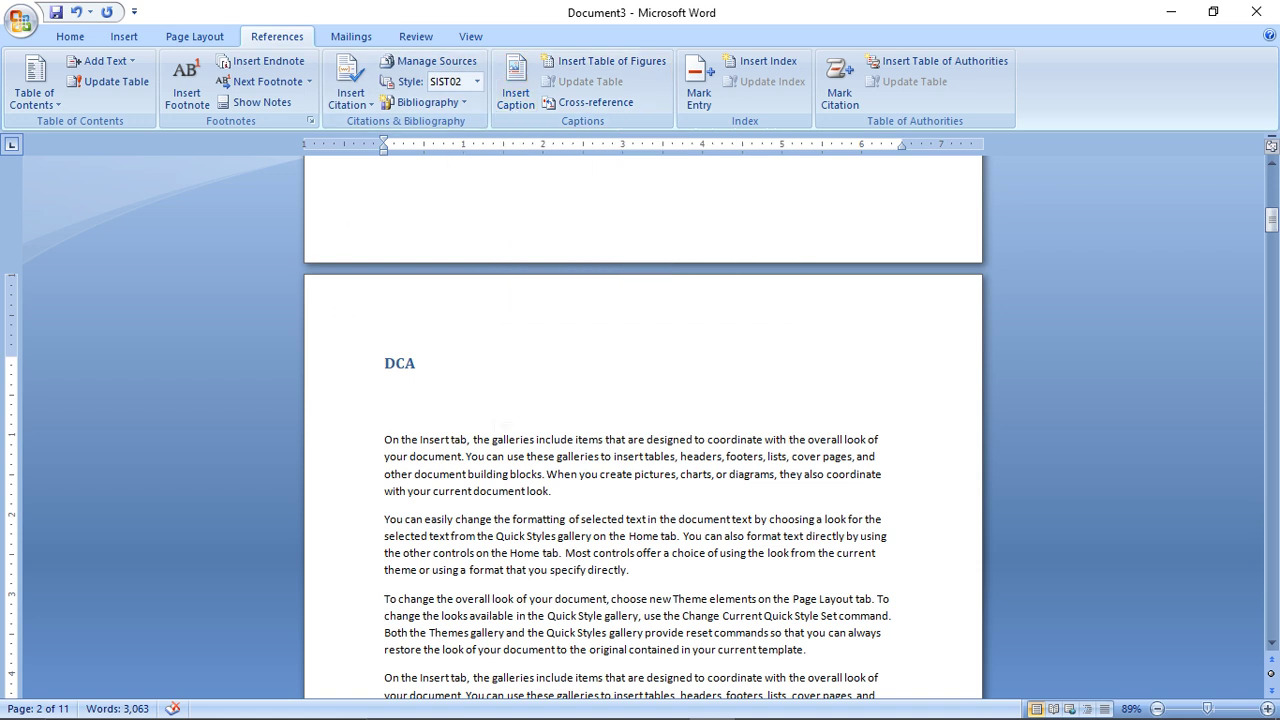
# - Search the clip art for "computer" and insert the woman-at-a-computer picture below the DCA chapter's last paragraph
pyautogui.scroll(-15, 502, 426)
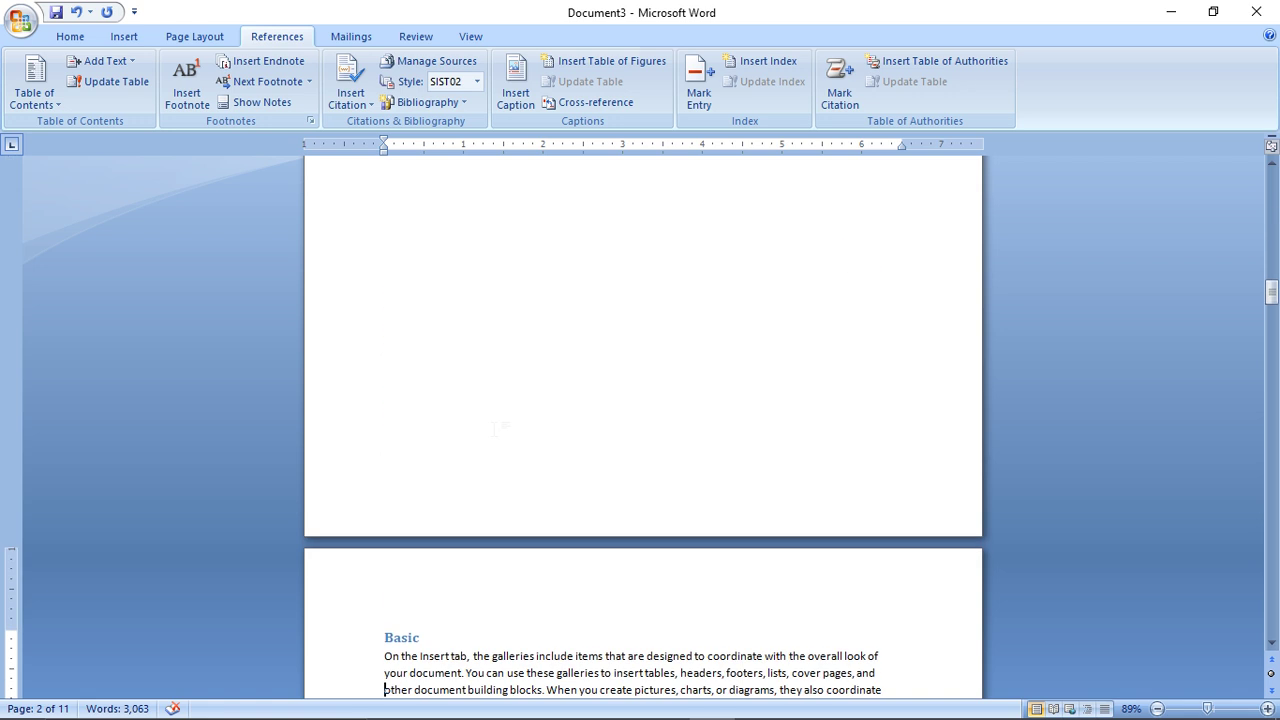
pyautogui.scroll(-10, 498, 428)
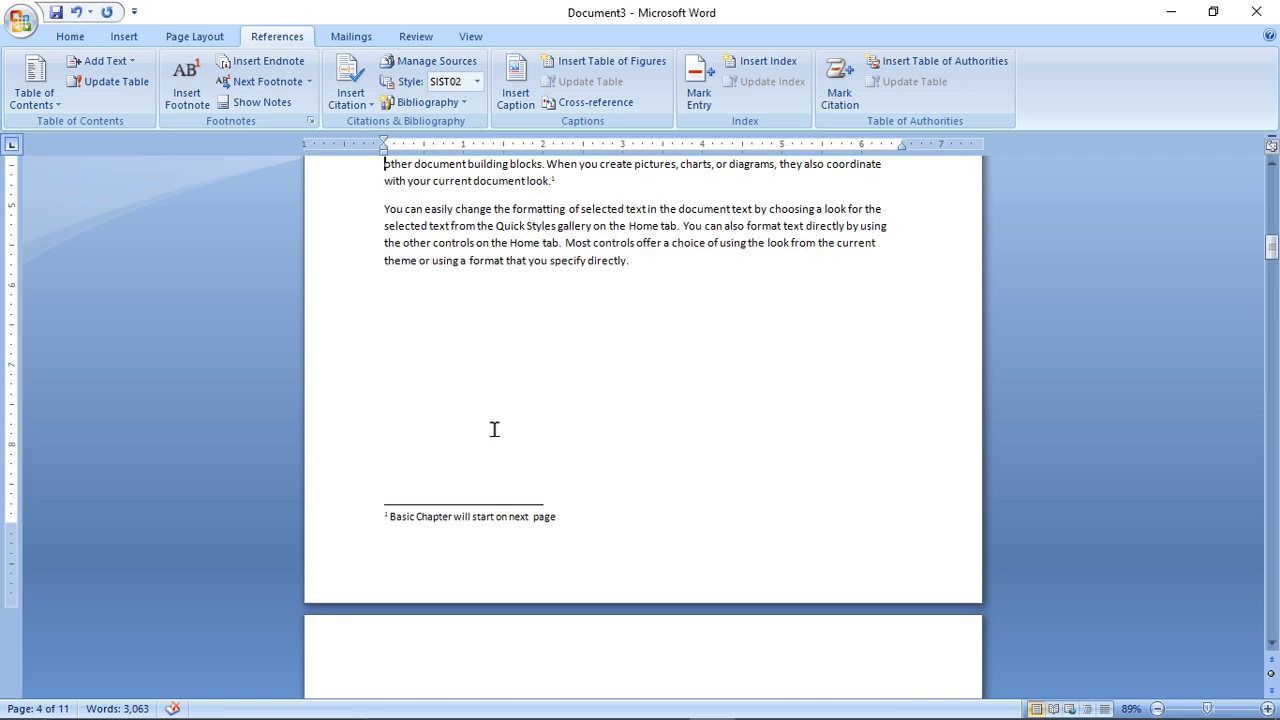
pyautogui.scroll(-15, 494, 429)
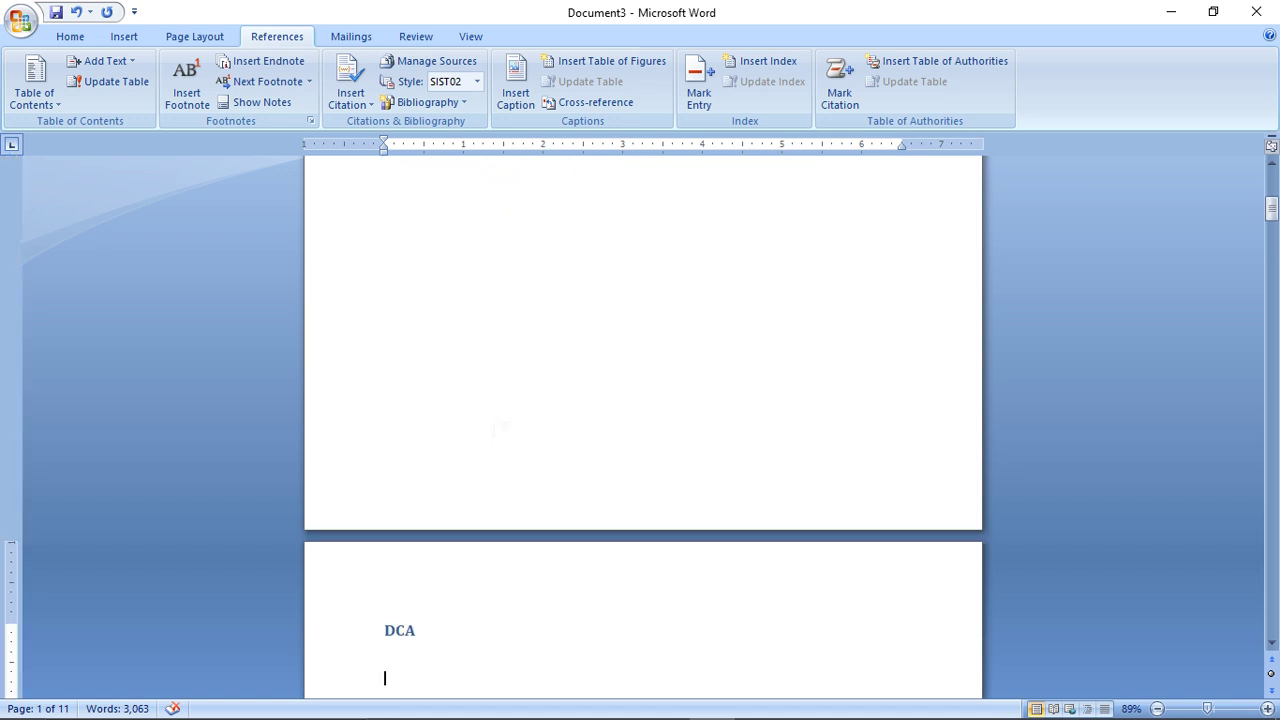
pyautogui.scroll(-7, 496, 429)
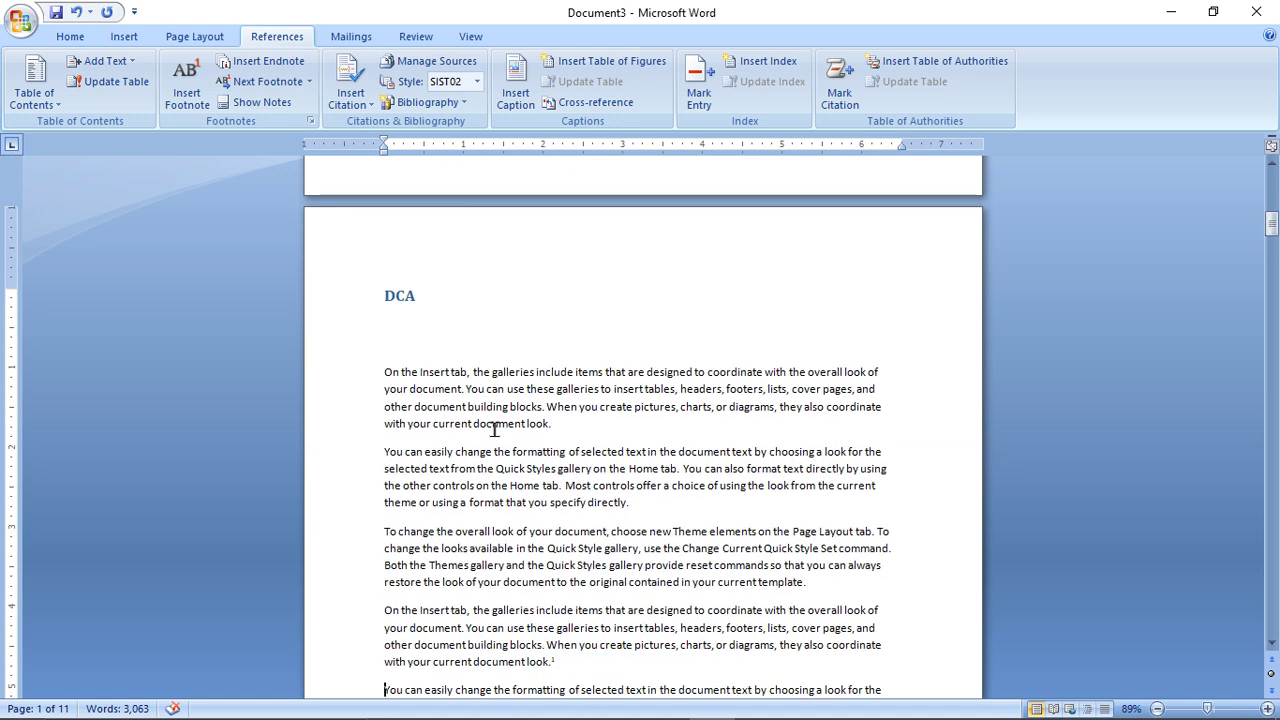
pyautogui.scroll(-2, 494, 429)
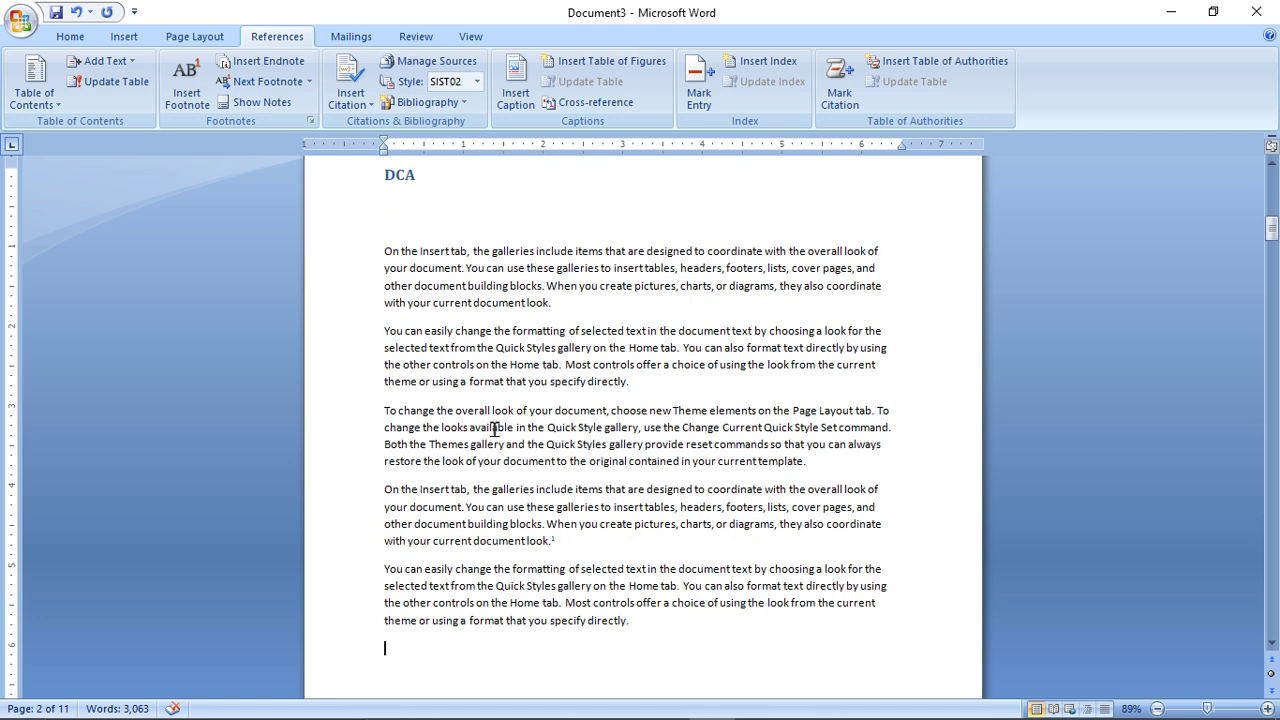
pyautogui.click(124, 37)
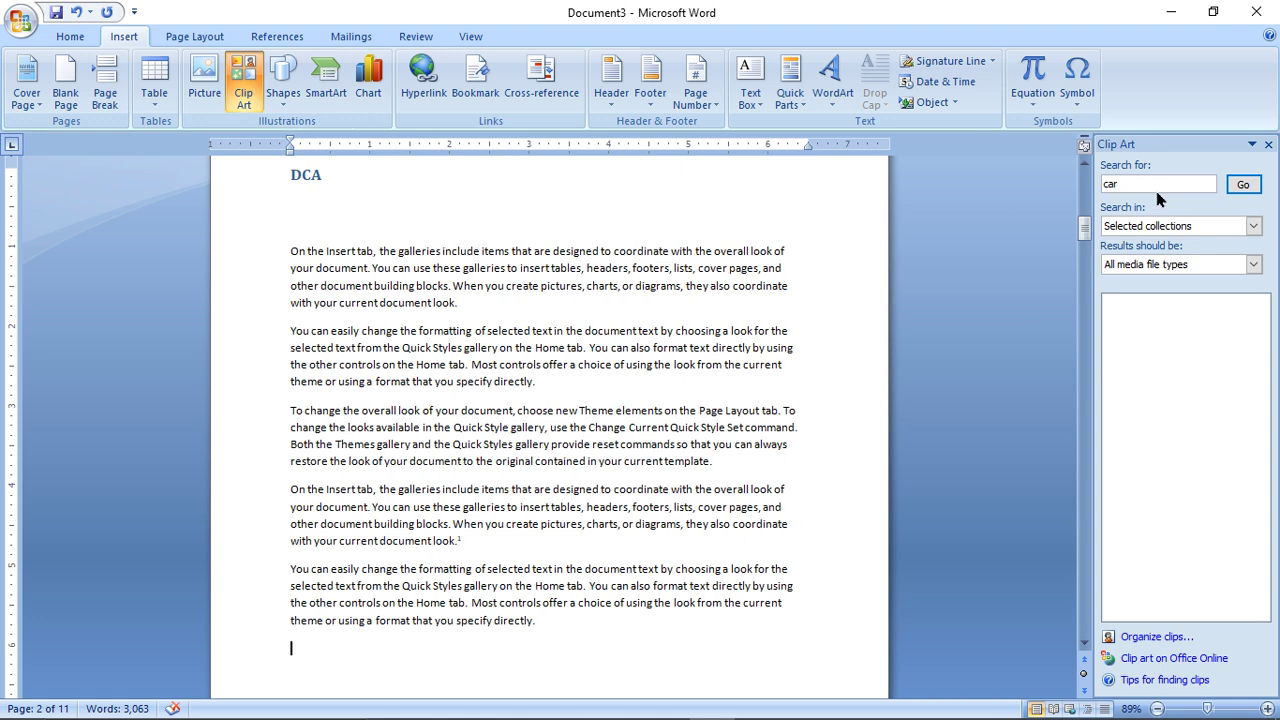
pyautogui.click(1154, 186)
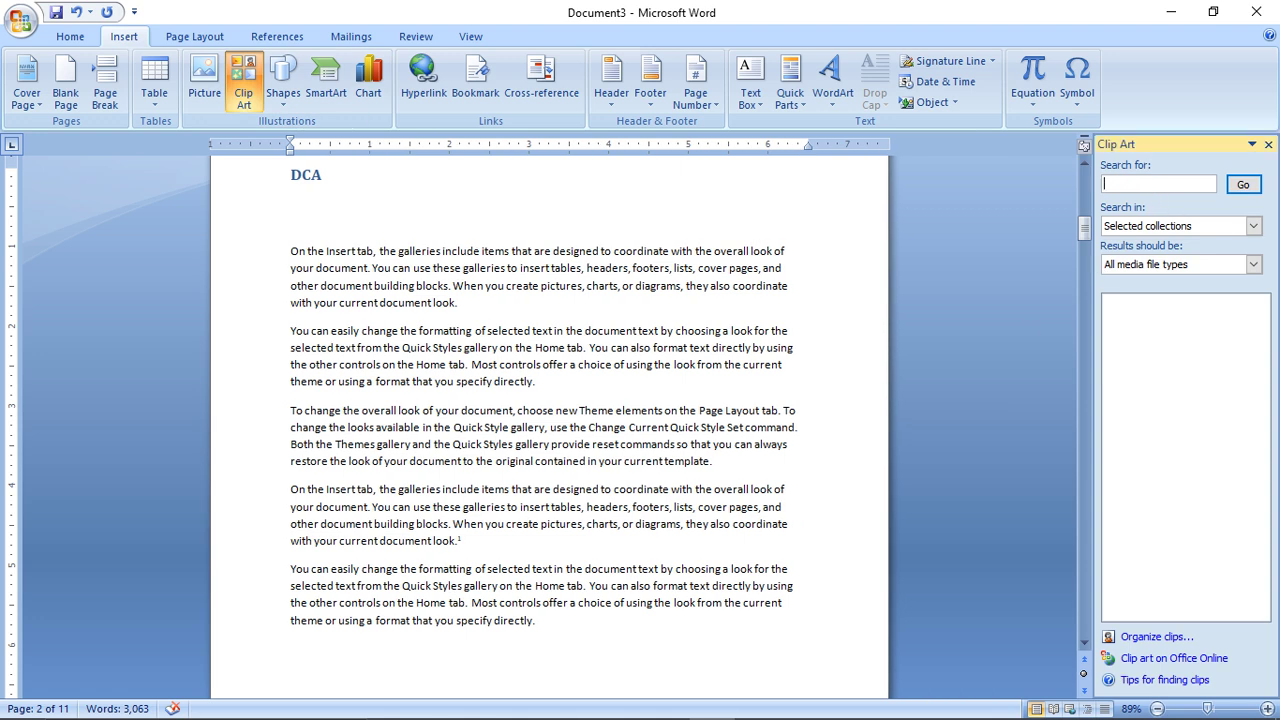
pyautogui.write('compu')
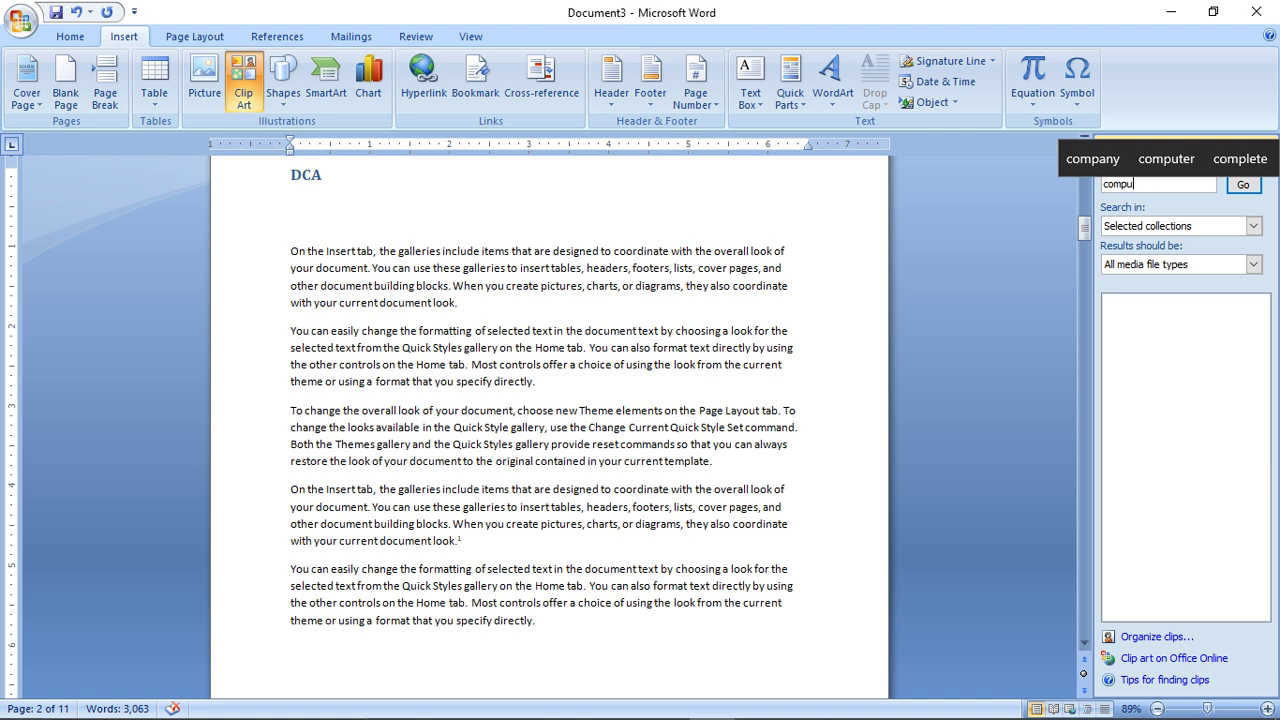
pyautogui.write('ter')
pyautogui.press('Return')
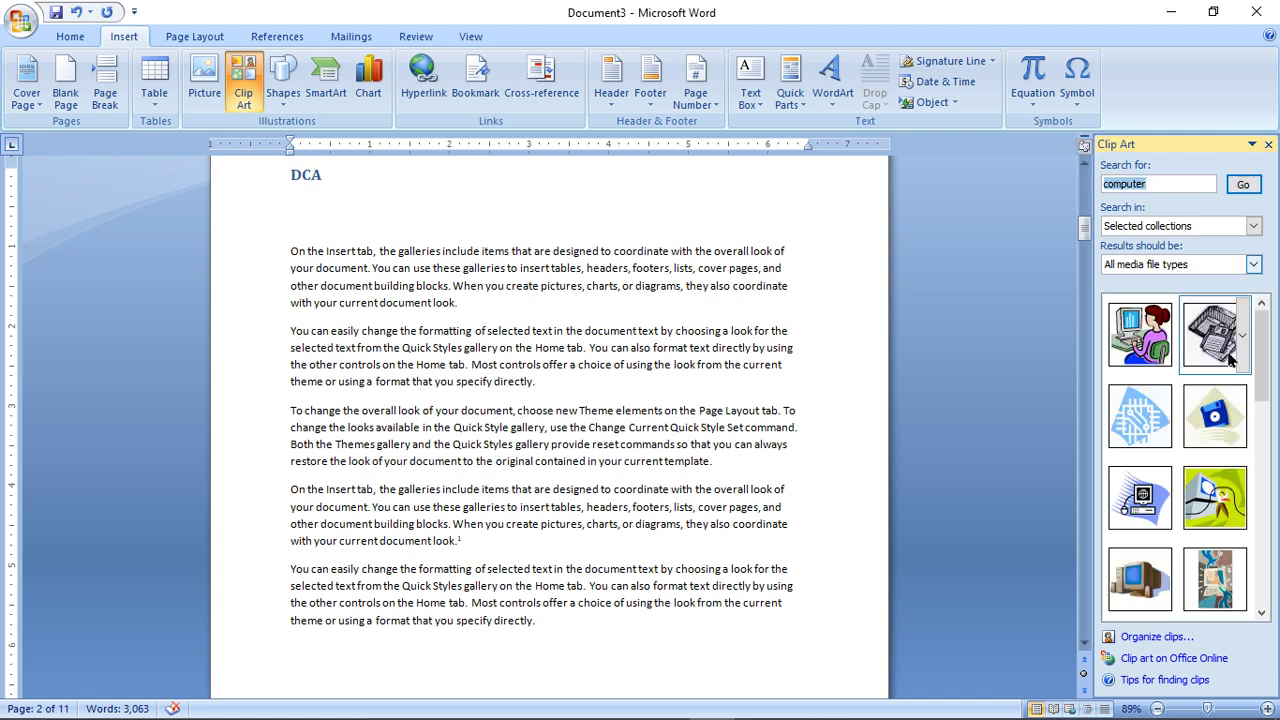
pyautogui.click(1138, 335)
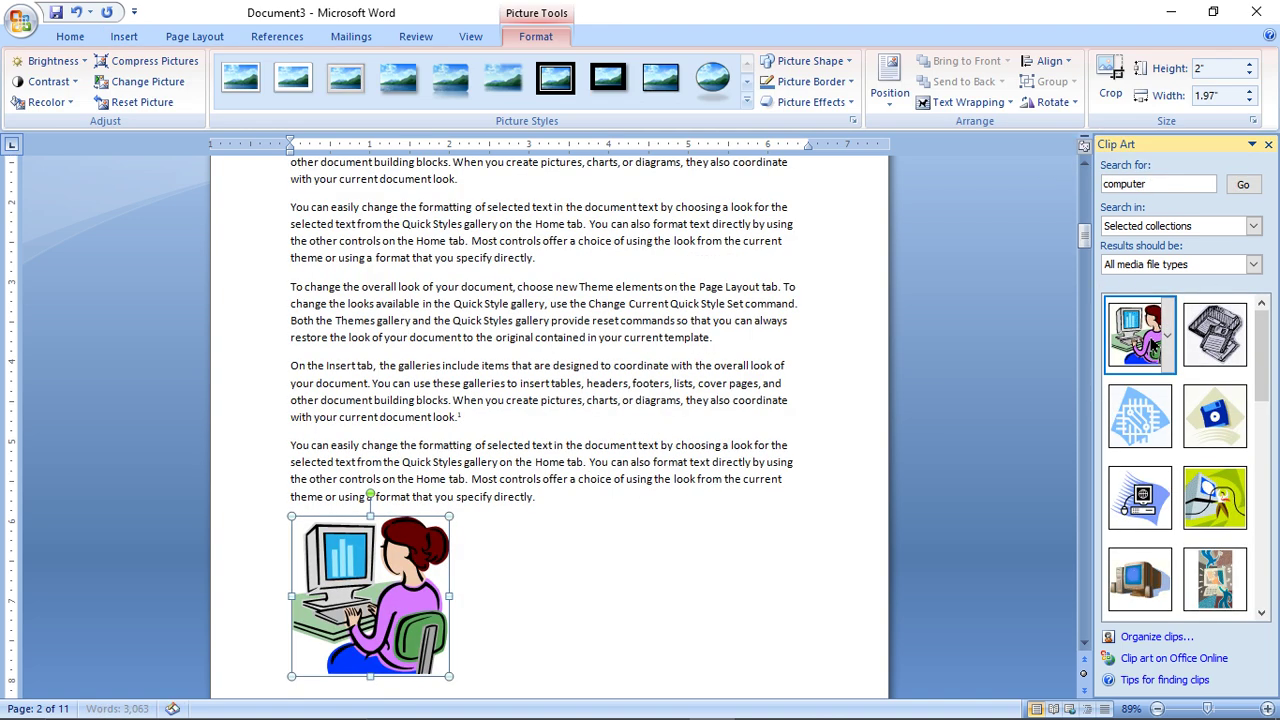
# - Insert the blue computer clip with the globe screen at the end of the first paragraph under the Basic heading
pyautogui.click(1084, 645)
pyautogui.moveTo(1084, 647); pyautogui.dragTo(1084, 647)
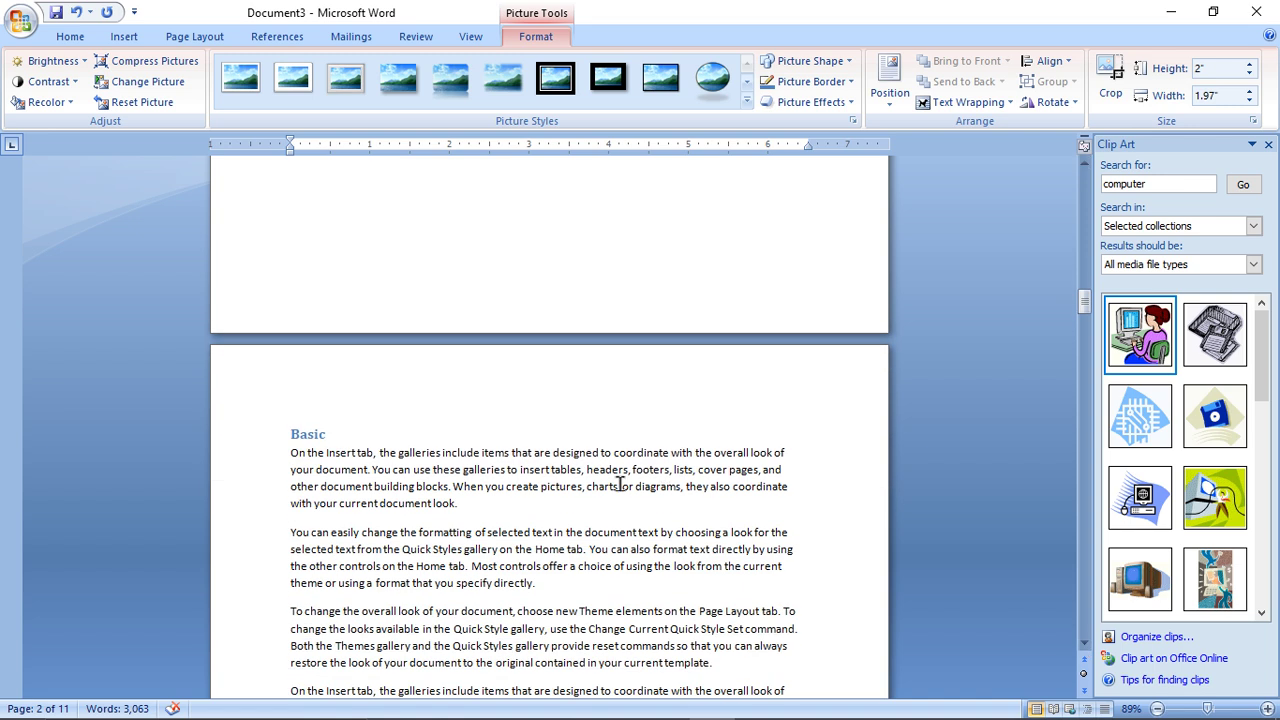
pyautogui.click(530, 505)
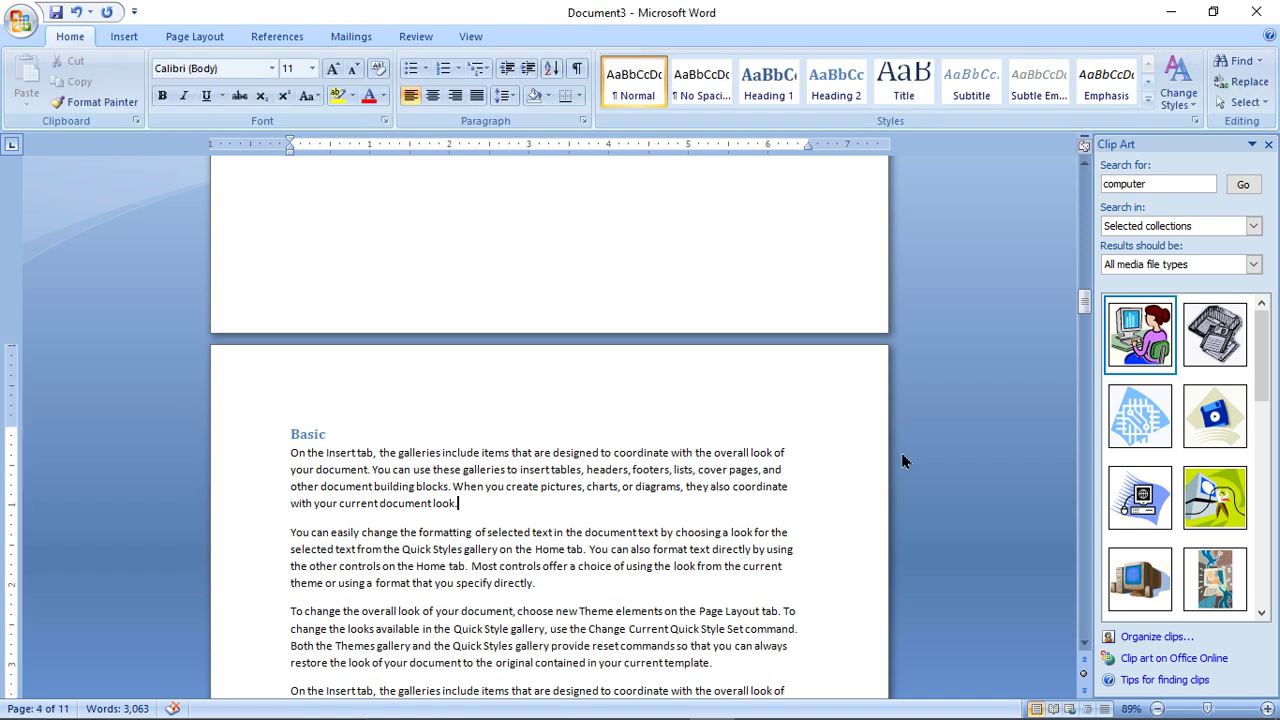
pyautogui.moveTo(1140, 360)
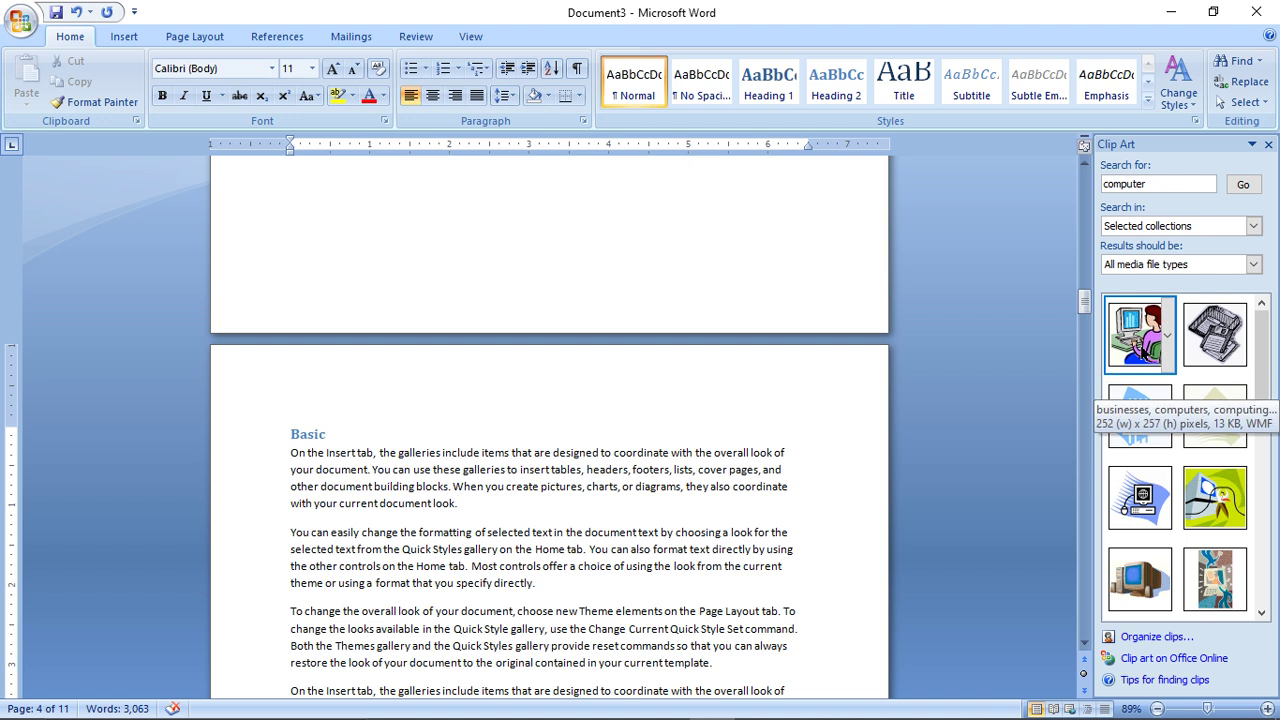
pyautogui.click(1145, 505)
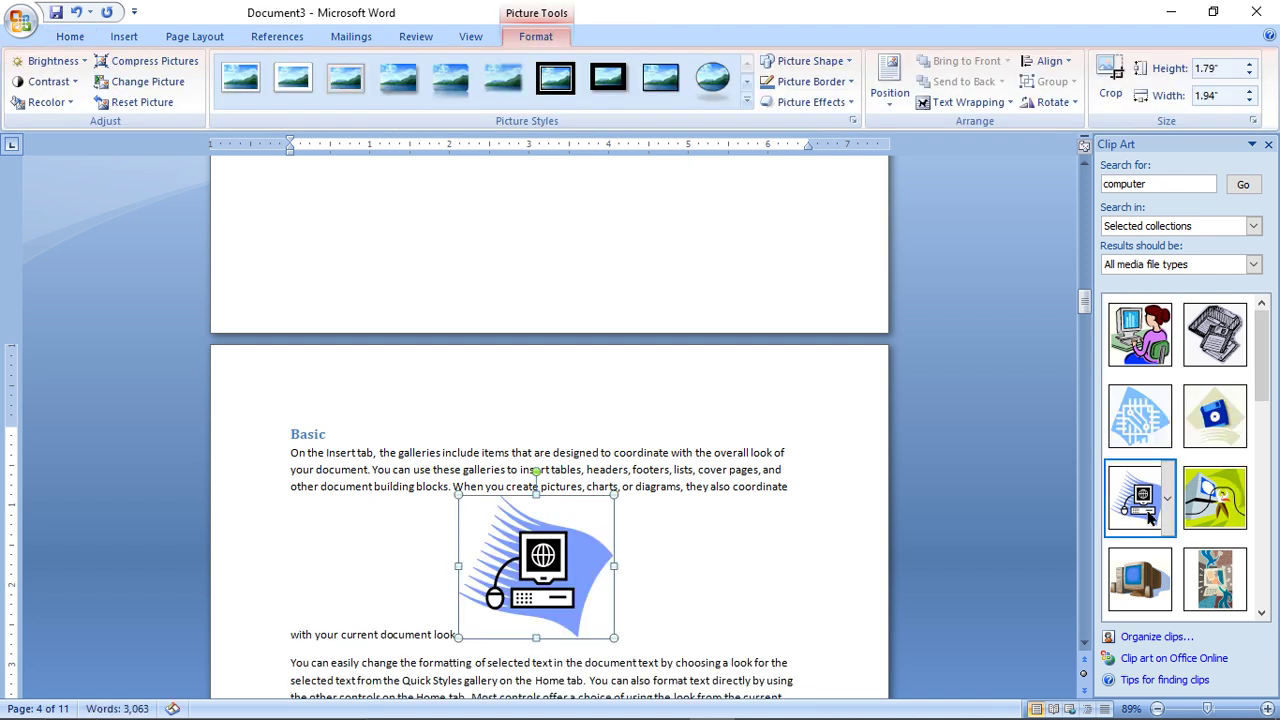
# - Insert the brown desktop computer clip on the empty line above the Office heading
pyautogui.moveTo(1081, 314); pyautogui.dragTo(1100, 403)
pyautogui.click(525, 435)
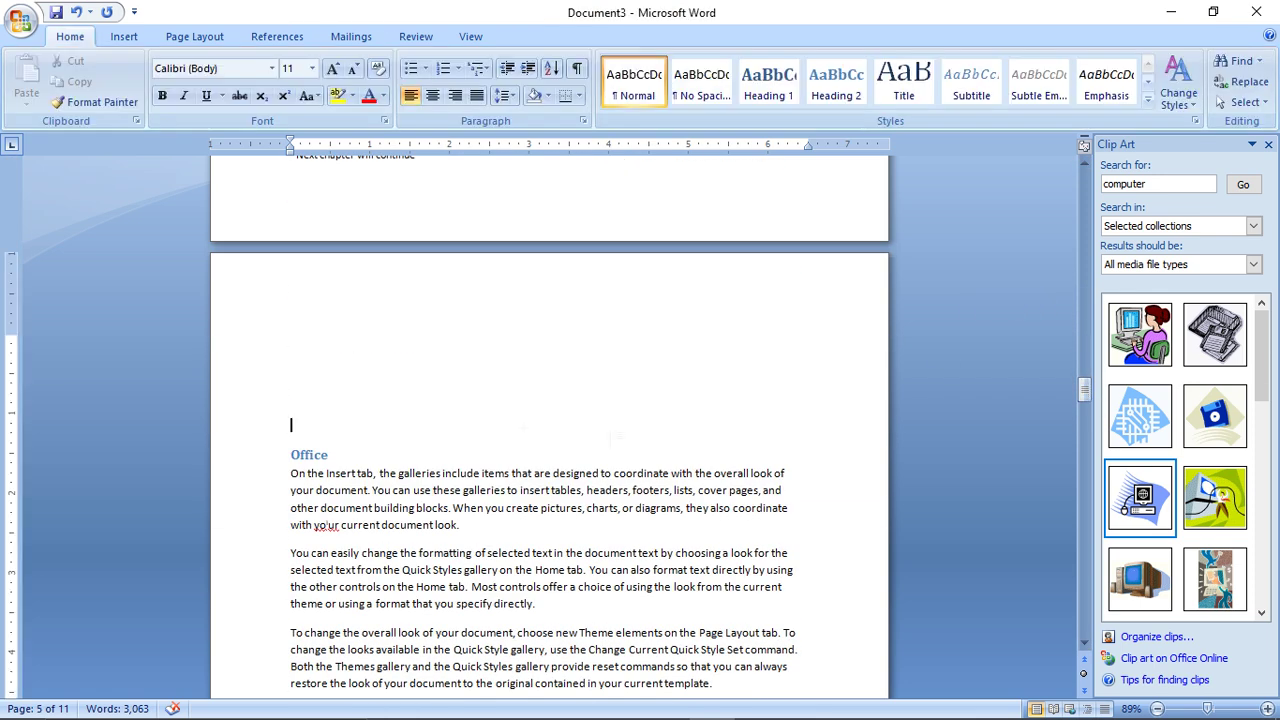
pyautogui.click(1140, 580)
# - Insert the clip of hands shaking through a monitor directly after both the Tally heading and the DTP heading
pyautogui.scroll(-7, 1078, 582)
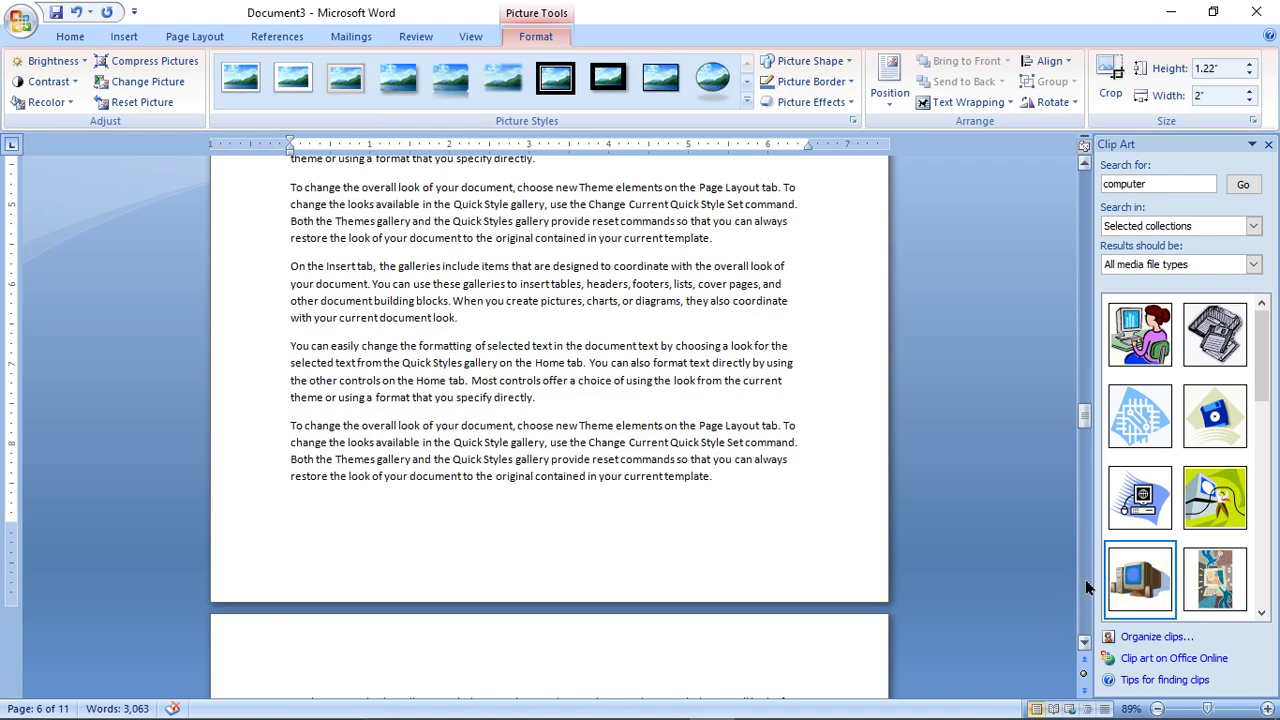
pyautogui.scroll(-10, 1062, 573)
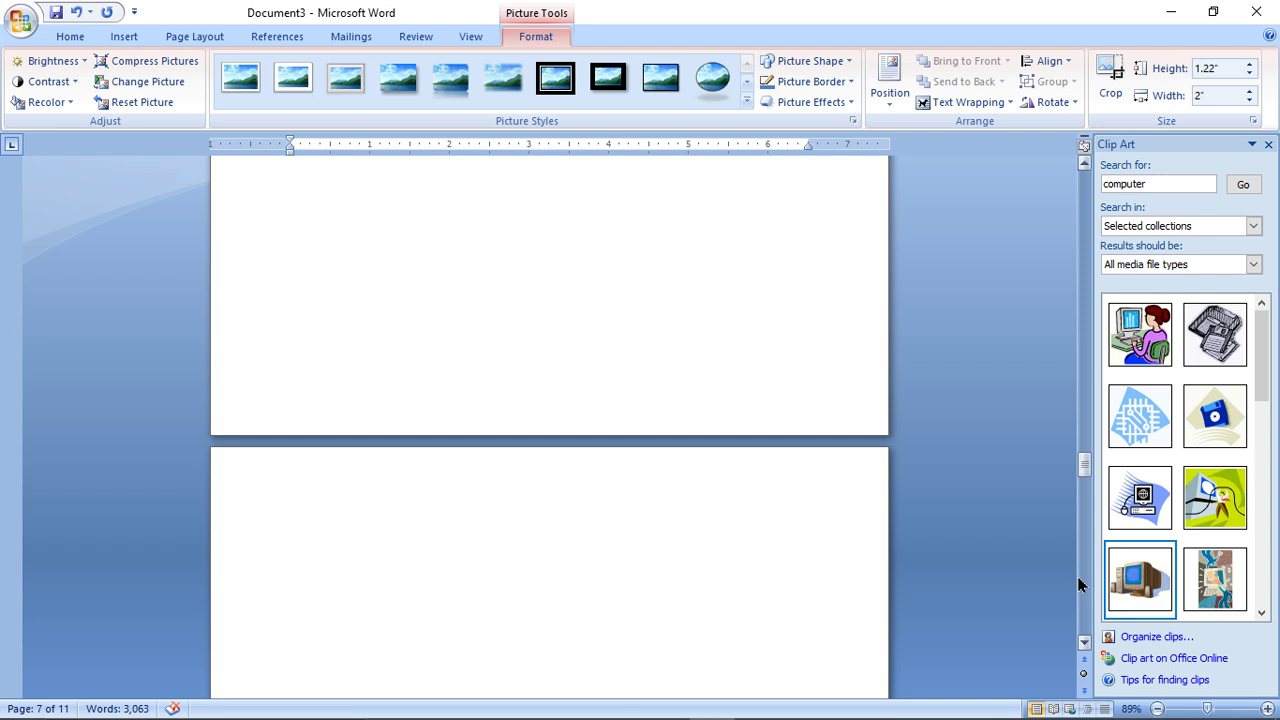
pyautogui.click(486, 284)
pyautogui.click(1215, 578)
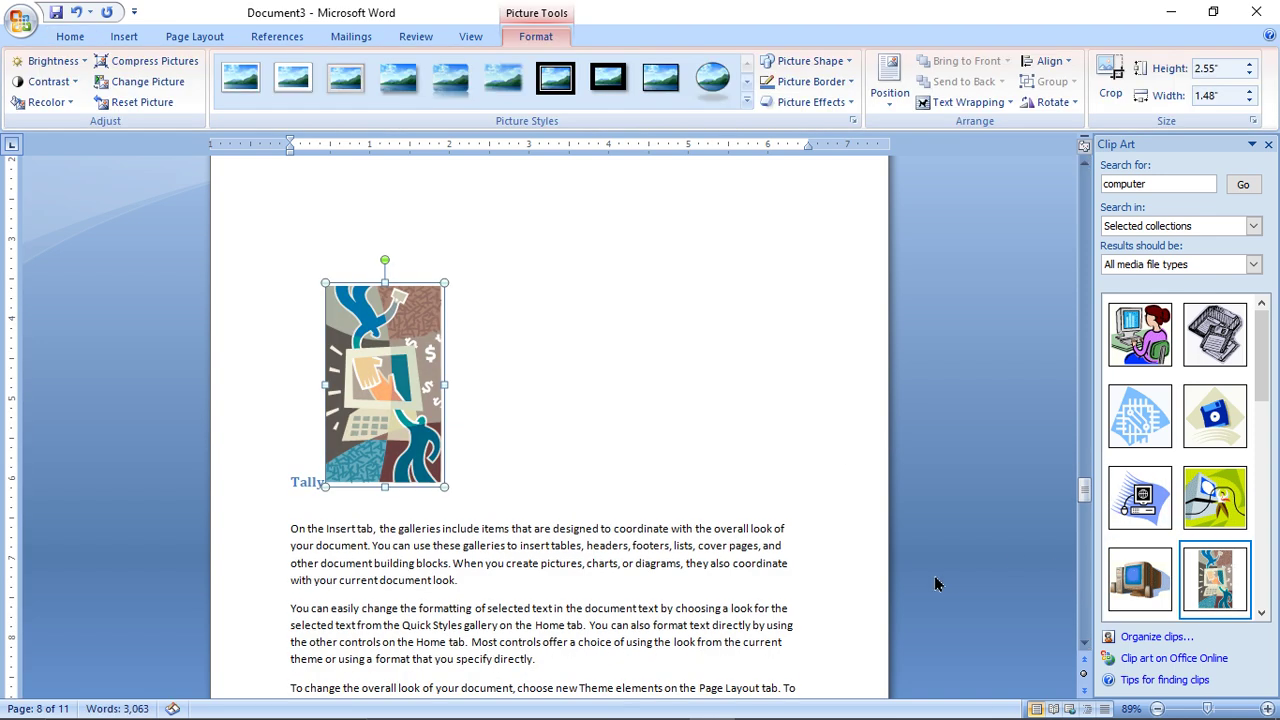
pyautogui.scroll(-15, 1078, 600)
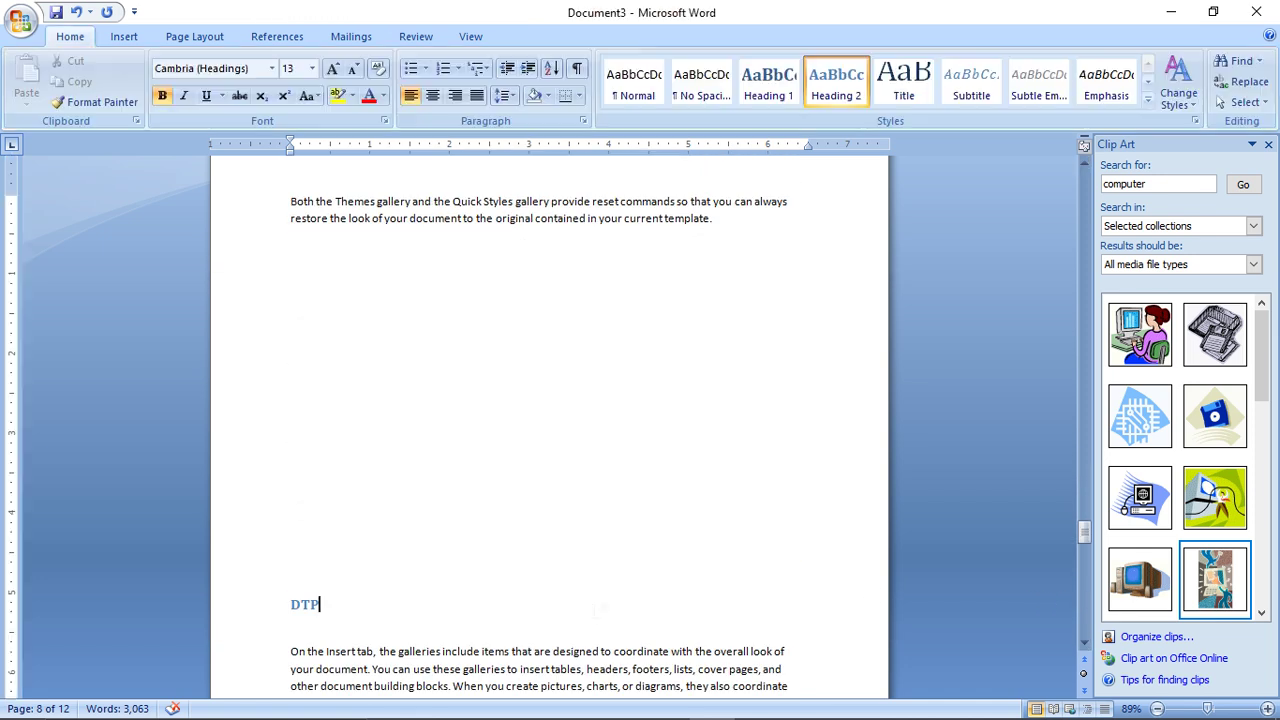
pyautogui.click(1215, 578)
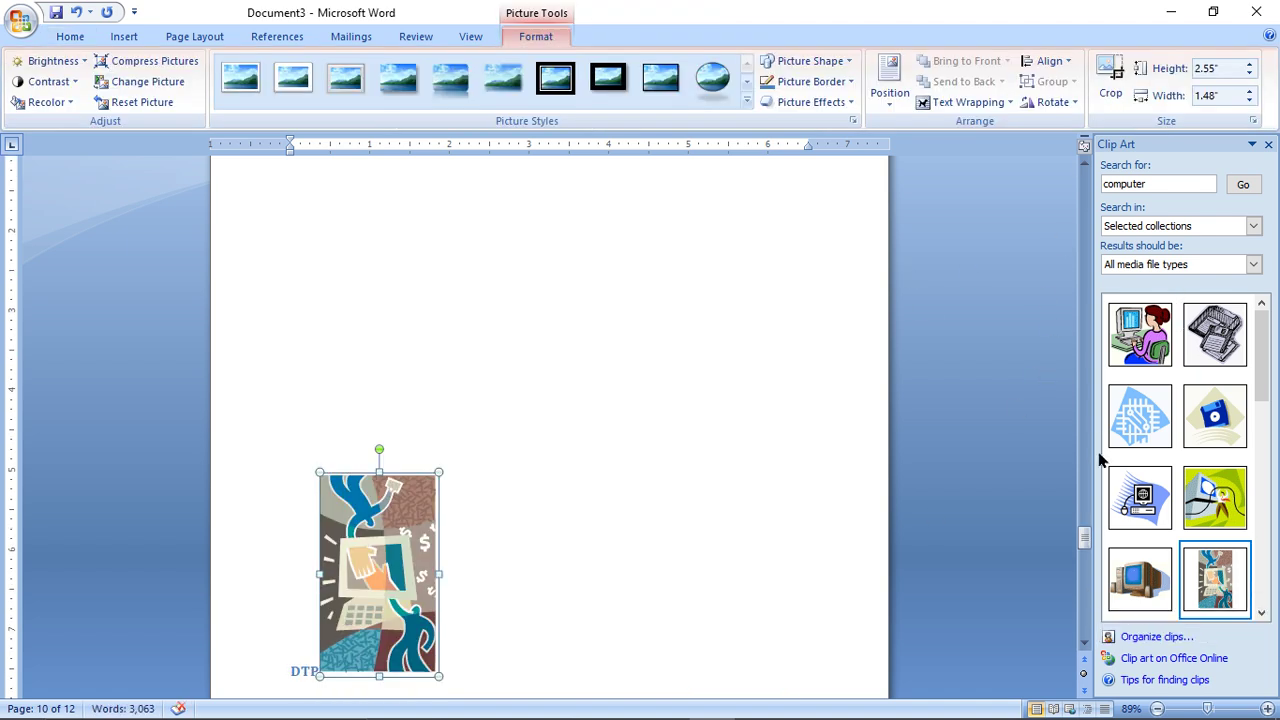
# - Create a new caption label "image" and use it to caption the DCA chapter's picture, positioned below the selected item
pyautogui.moveTo(1083, 541); pyautogui.dragTo(1114, 246)
pyautogui.click(333, 470)
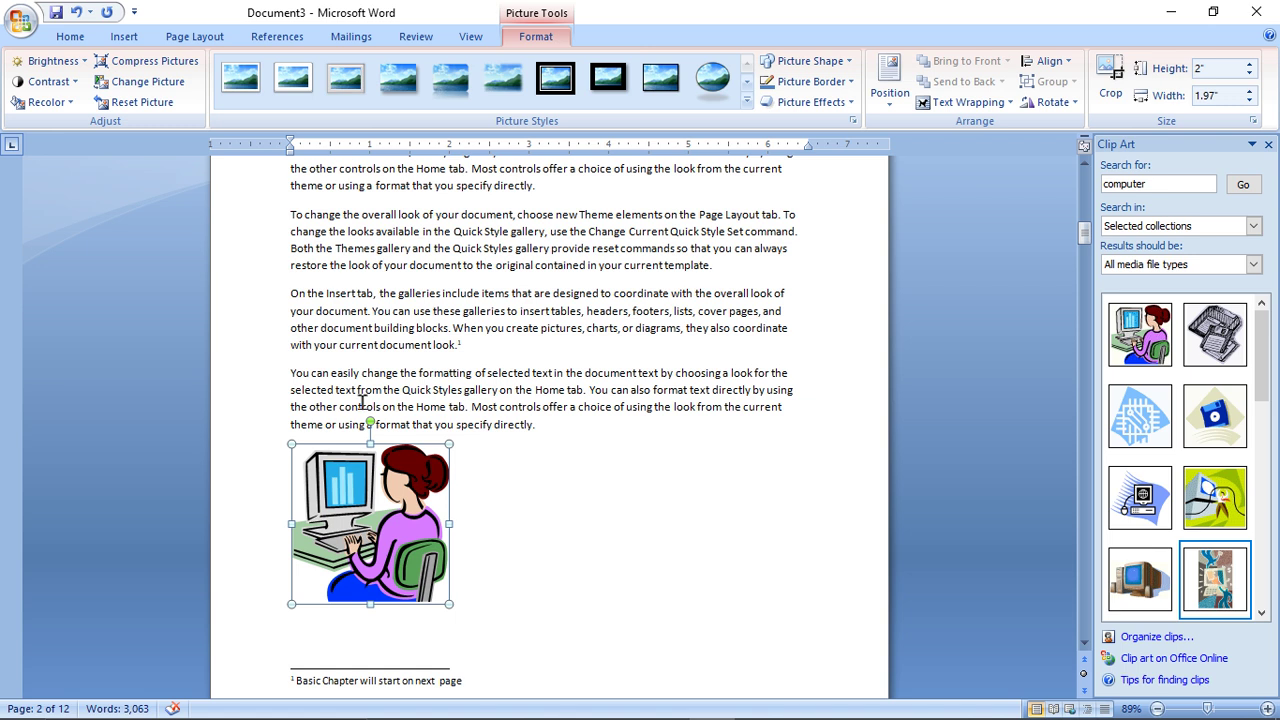
pyautogui.click(123, 37)
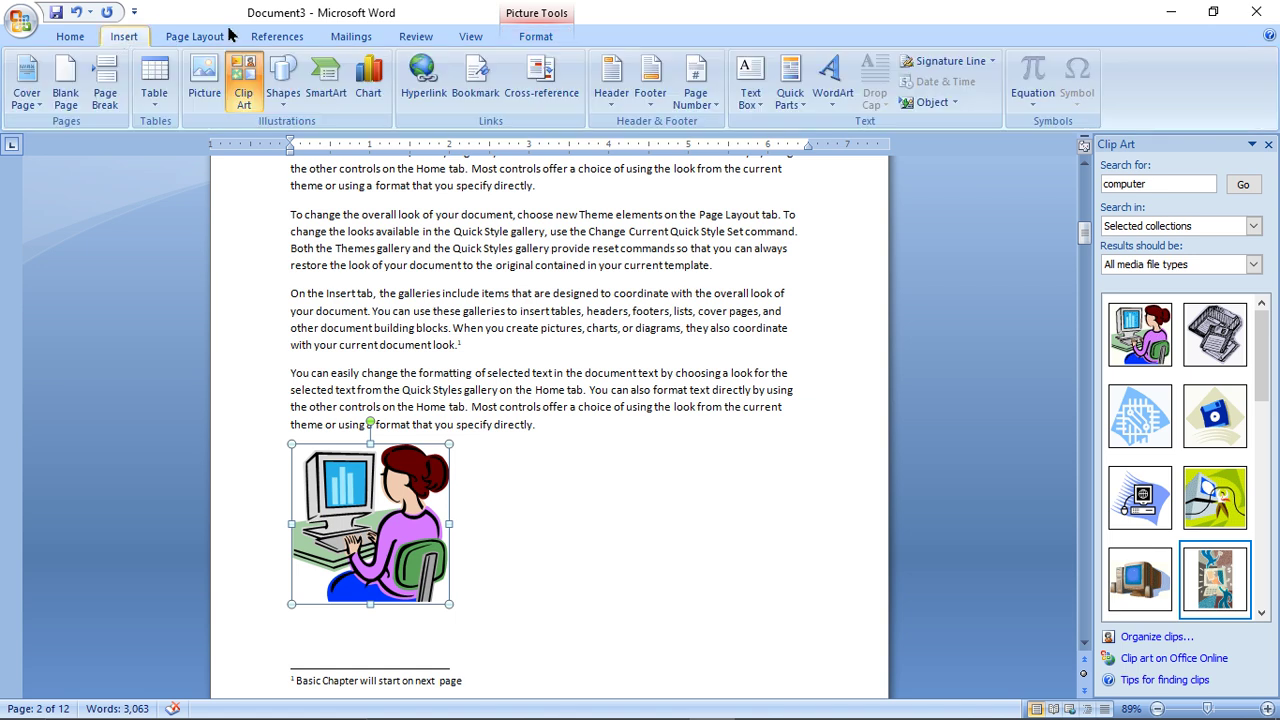
pyautogui.click(282, 40)
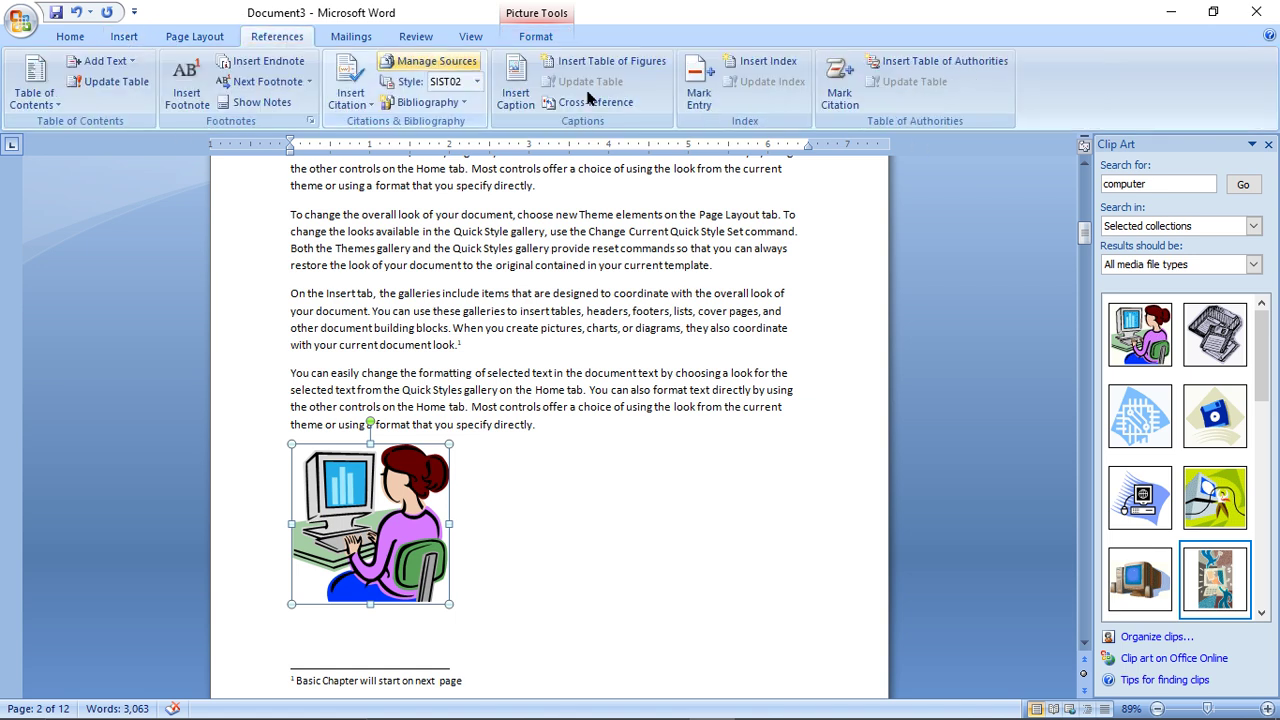
pyautogui.click(511, 113)
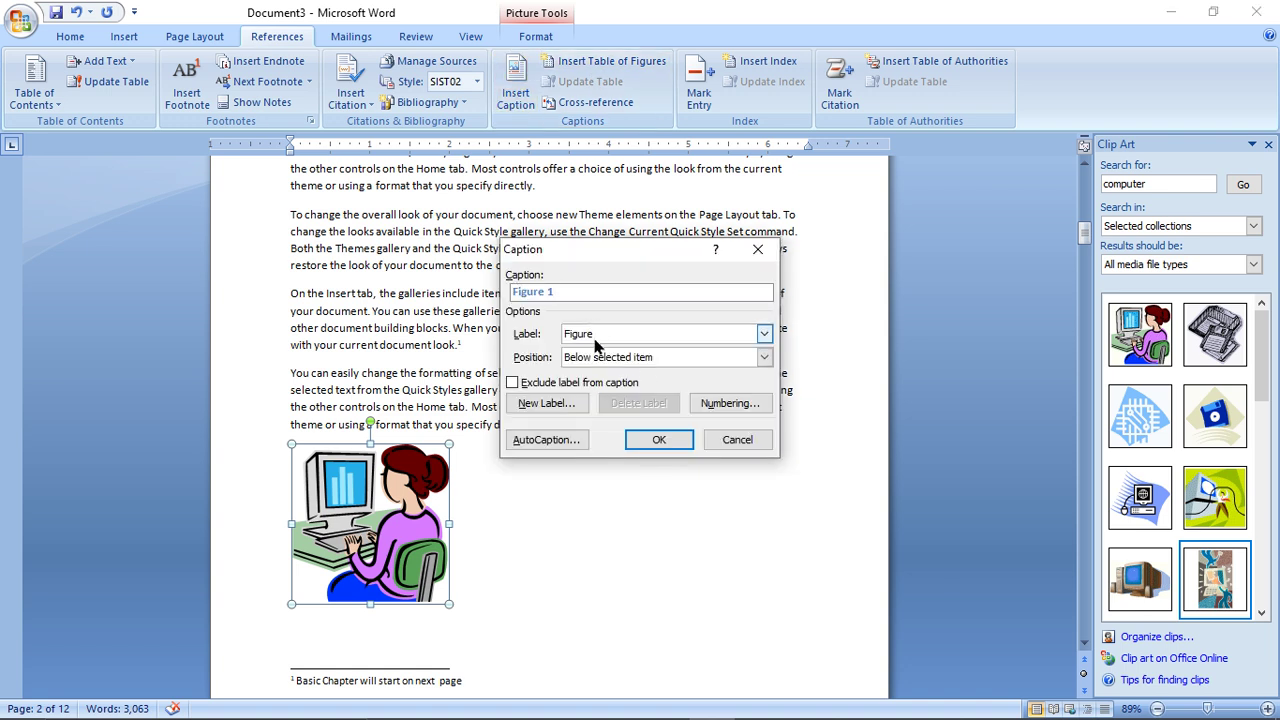
pyautogui.click(543, 404)
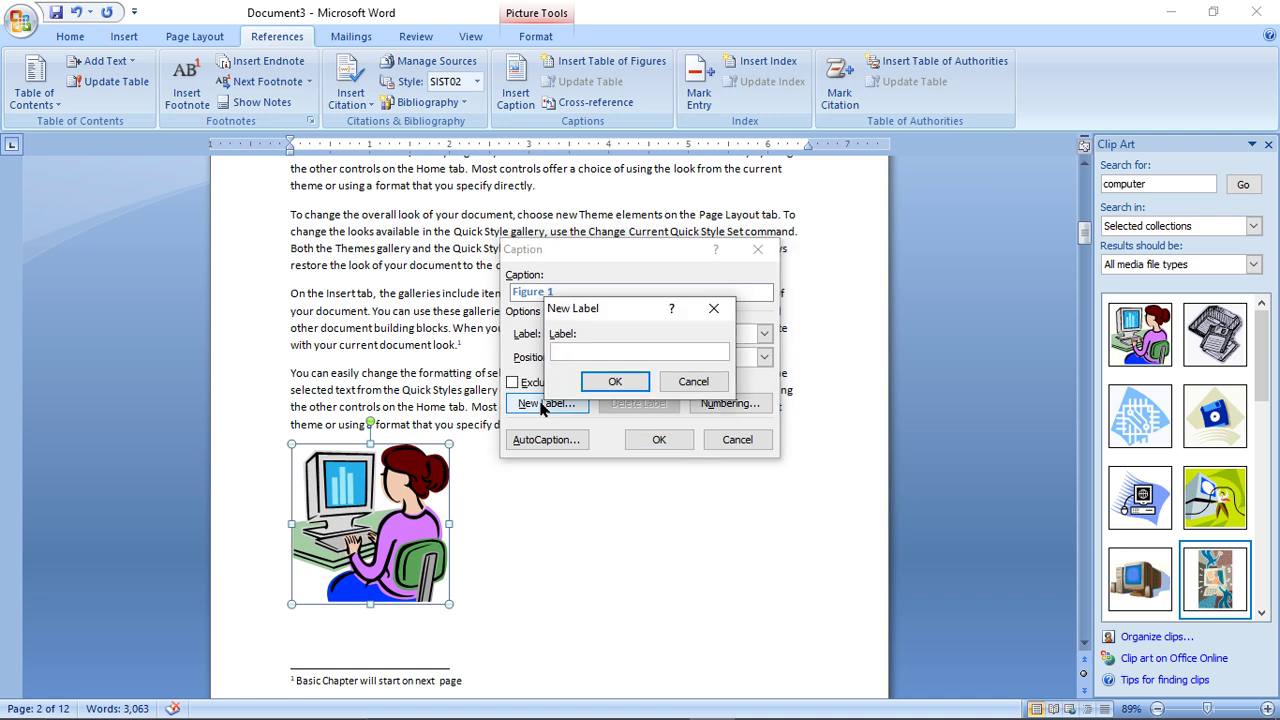
pyautogui.write('image')
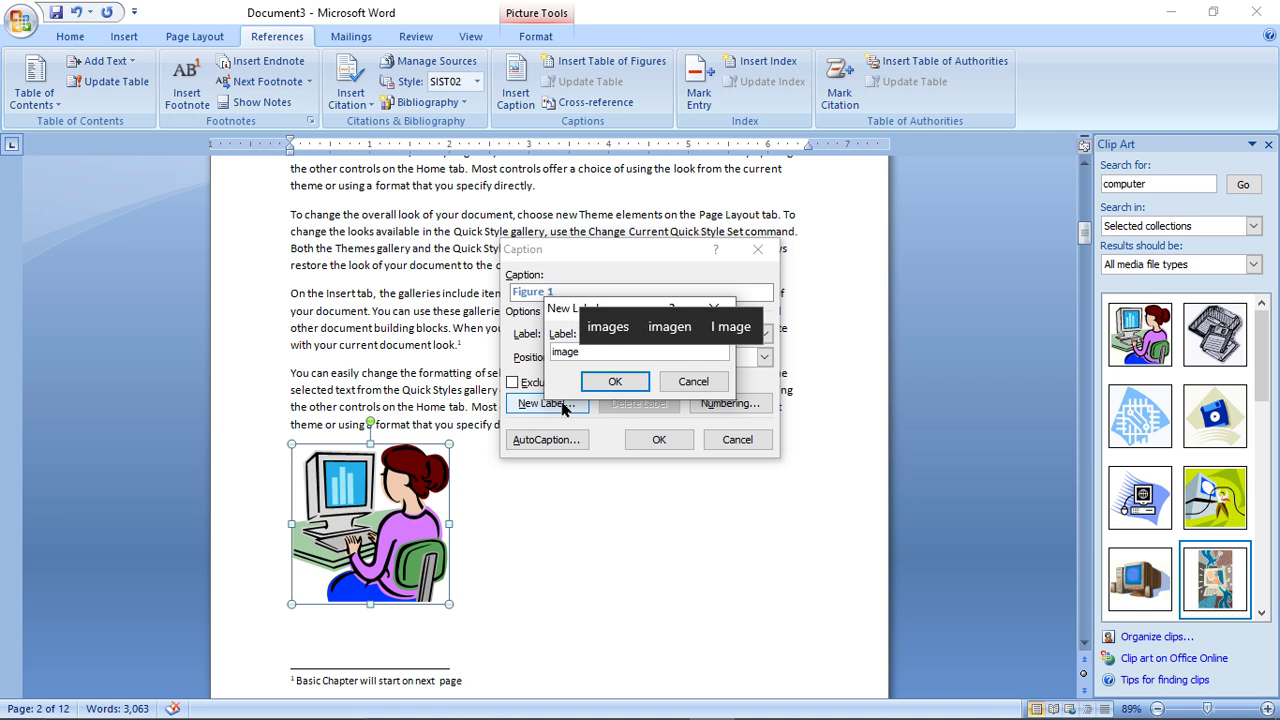
pyautogui.click(615, 381)
pyautogui.click(659, 440)
# - Add a caption with the "image" label below the globe computer picture in the Basic chapter
pyautogui.scroll(-5, 1084, 645)
pyautogui.scroll(-8, 1084, 645)
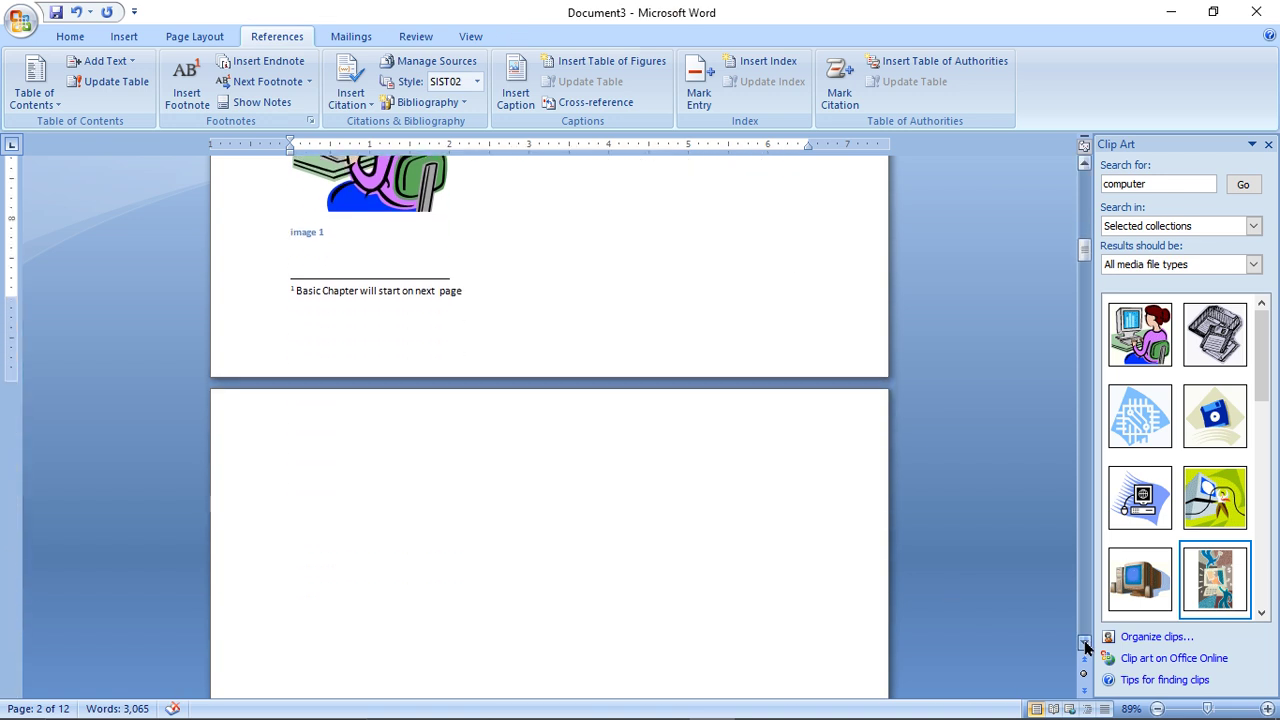
pyautogui.scroll(-7, 1084, 640)
pyautogui.scroll(-2, 1084, 640)
pyautogui.click(579, 487)
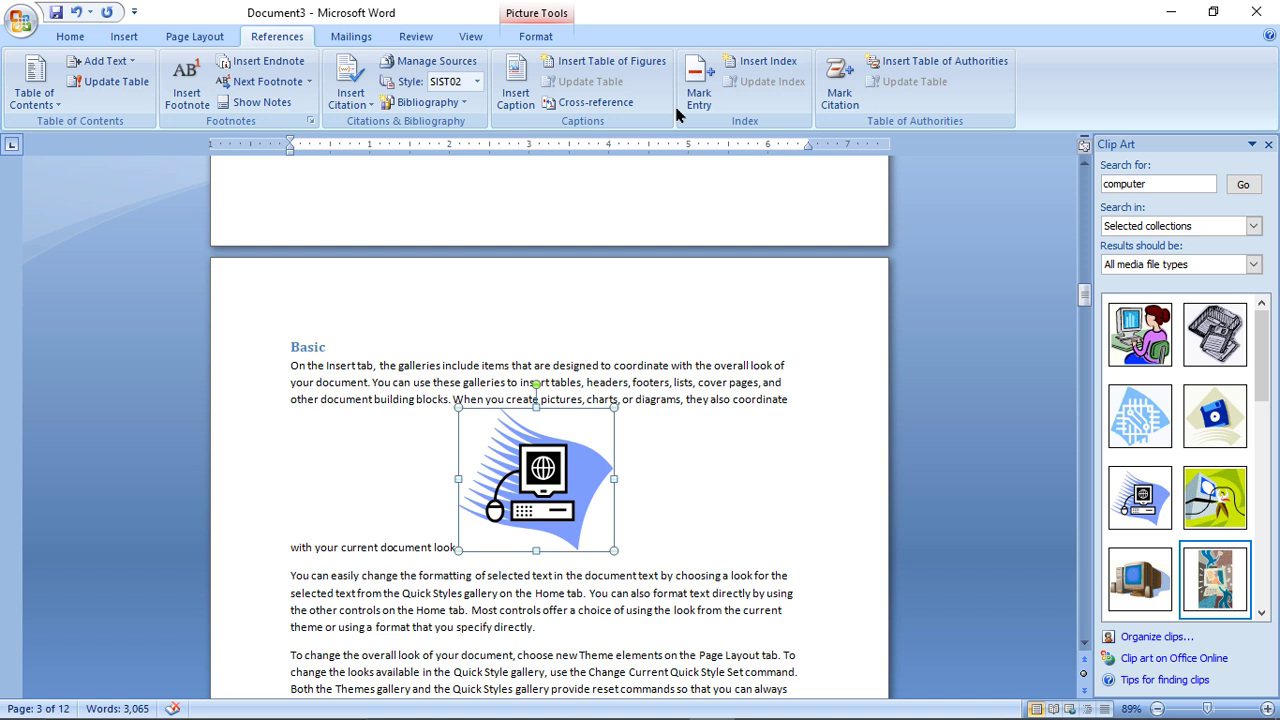
pyautogui.click(514, 100)
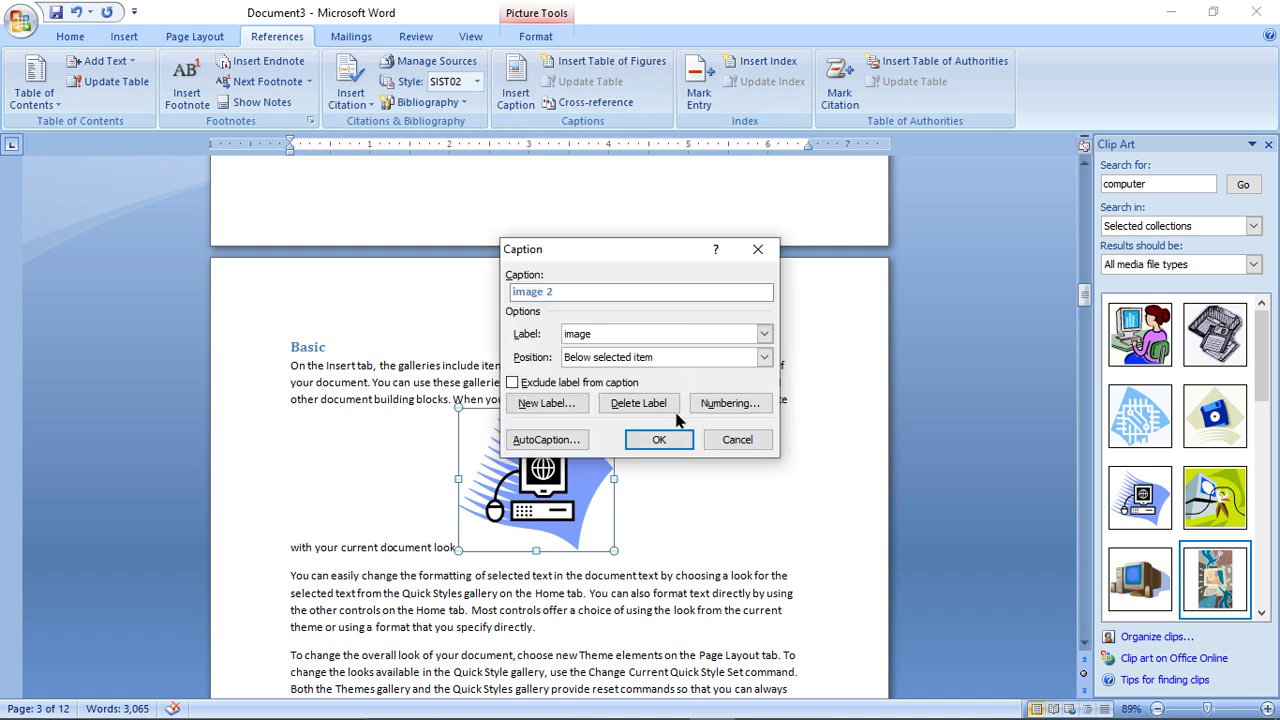
pyautogui.click(663, 441)
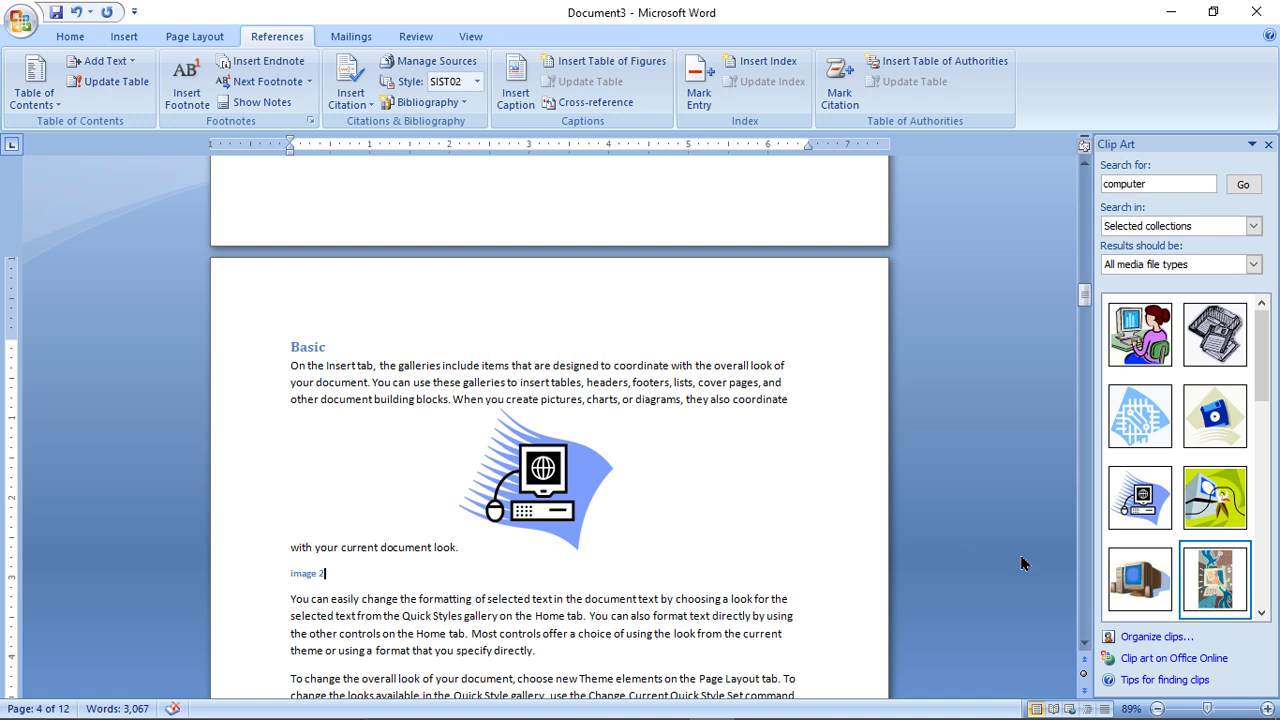
# - Caption the brown desktop computer picture above the Office heading, using the "image" label below the item
pyautogui.scroll(-15, 1081, 596)
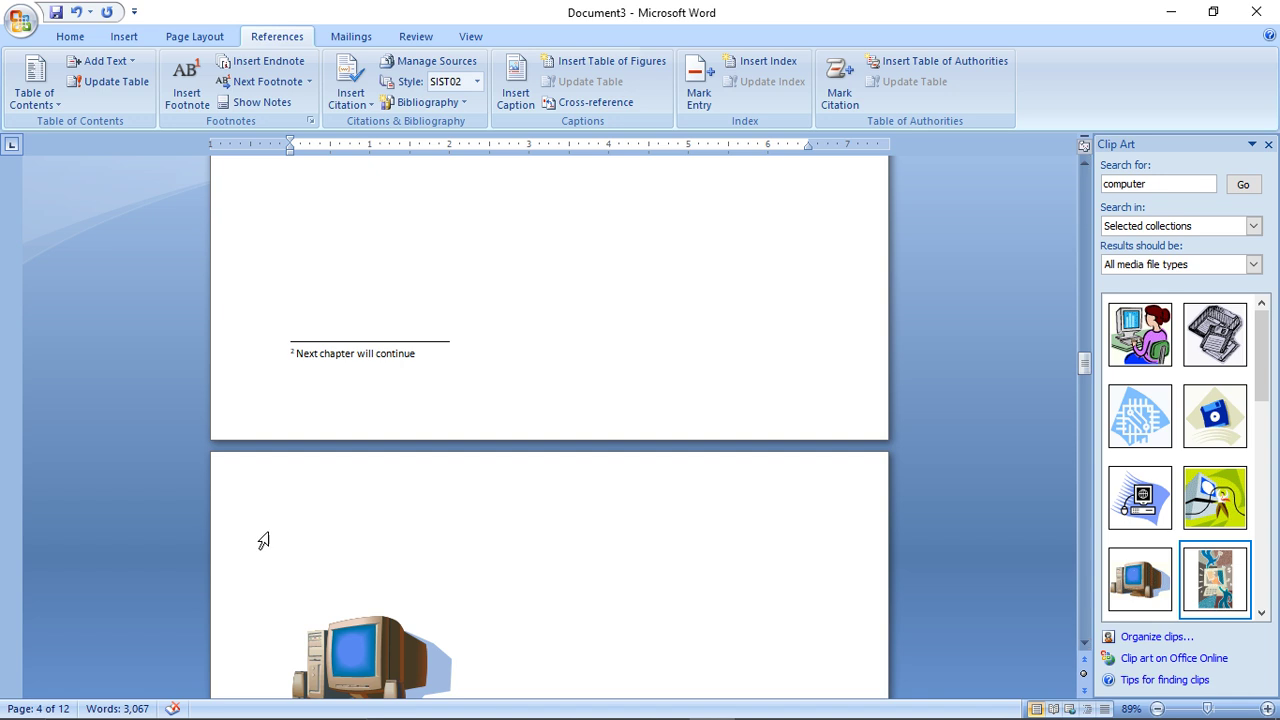
pyautogui.click(363, 652)
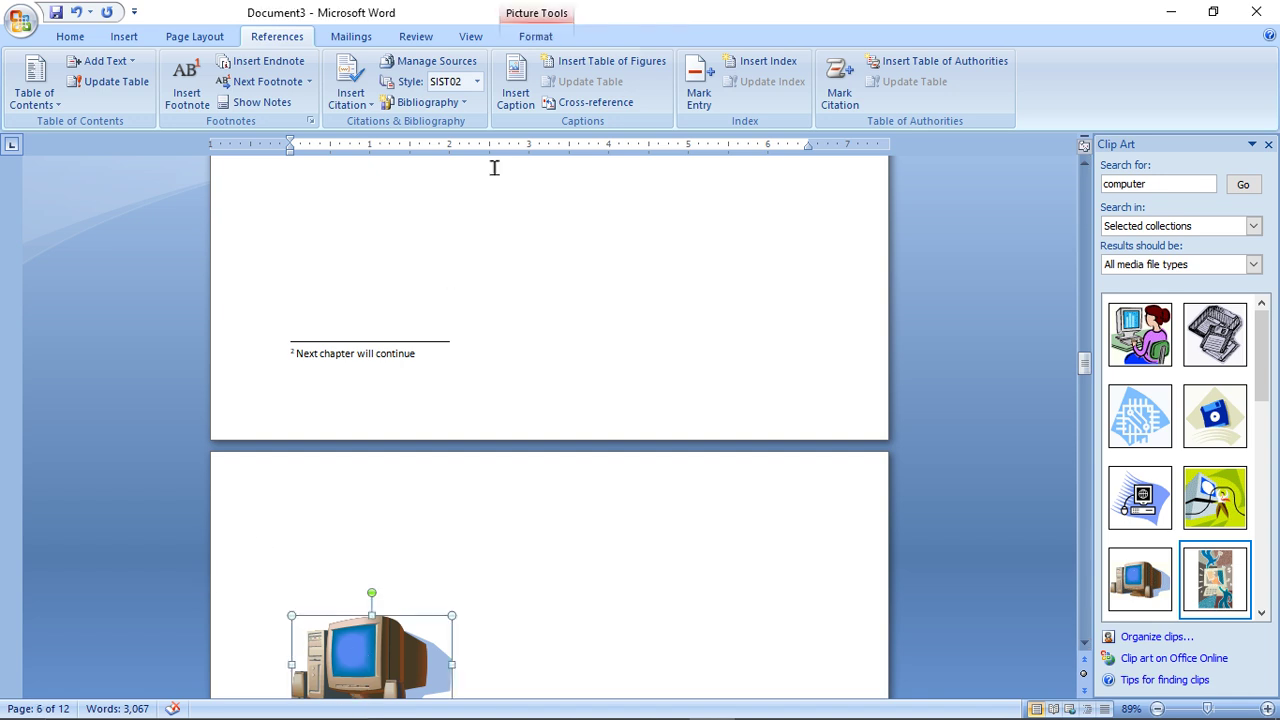
pyautogui.click(516, 90)
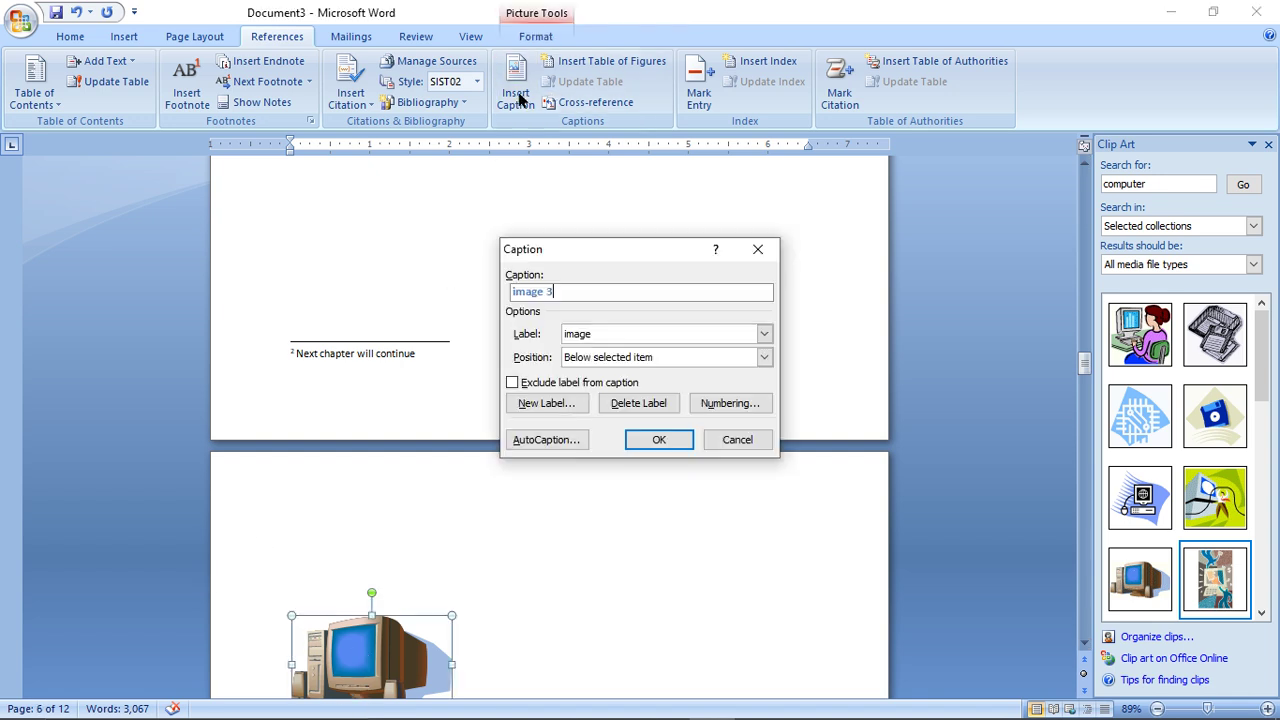
pyautogui.click(662, 440)
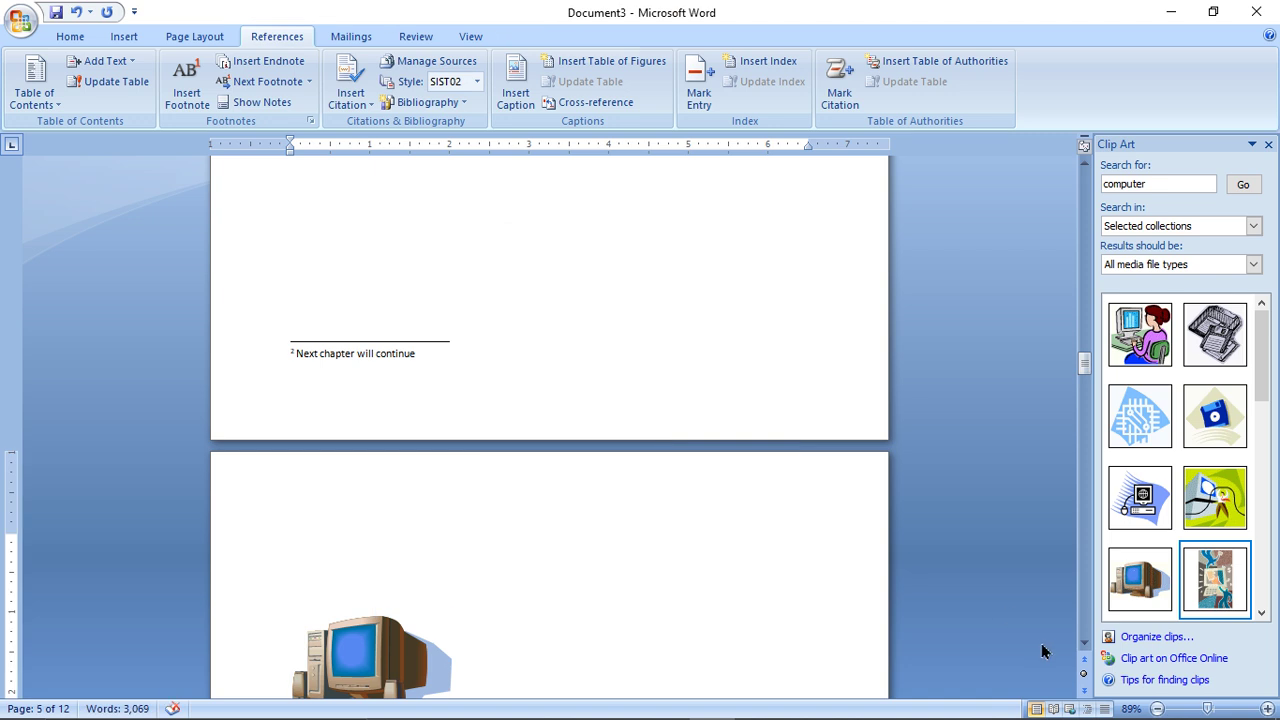
# - Caption the hands-through-monitor picture beside the Tally heading, using the "image" label below the selected item
pyautogui.moveTo(1084, 648); pyautogui.dragTo(1084, 650)
pyautogui.click(371, 528)
pyautogui.click(516, 85)
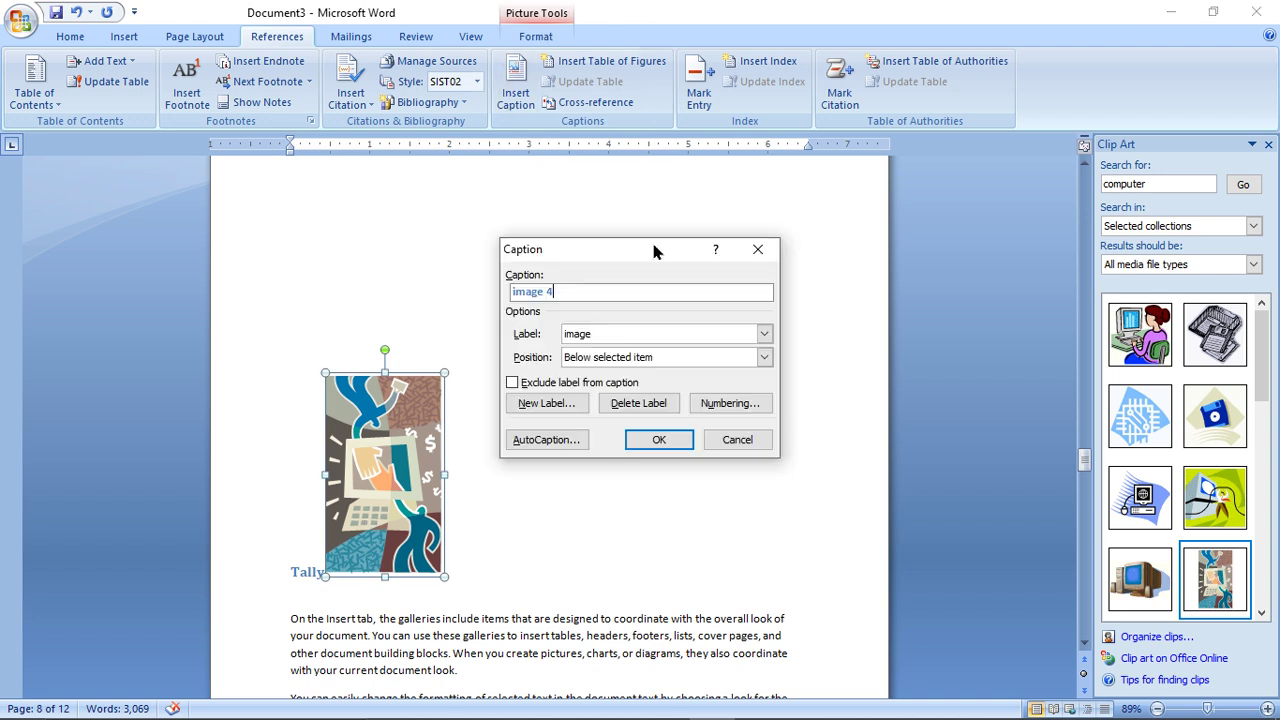
pyautogui.click(659, 440)
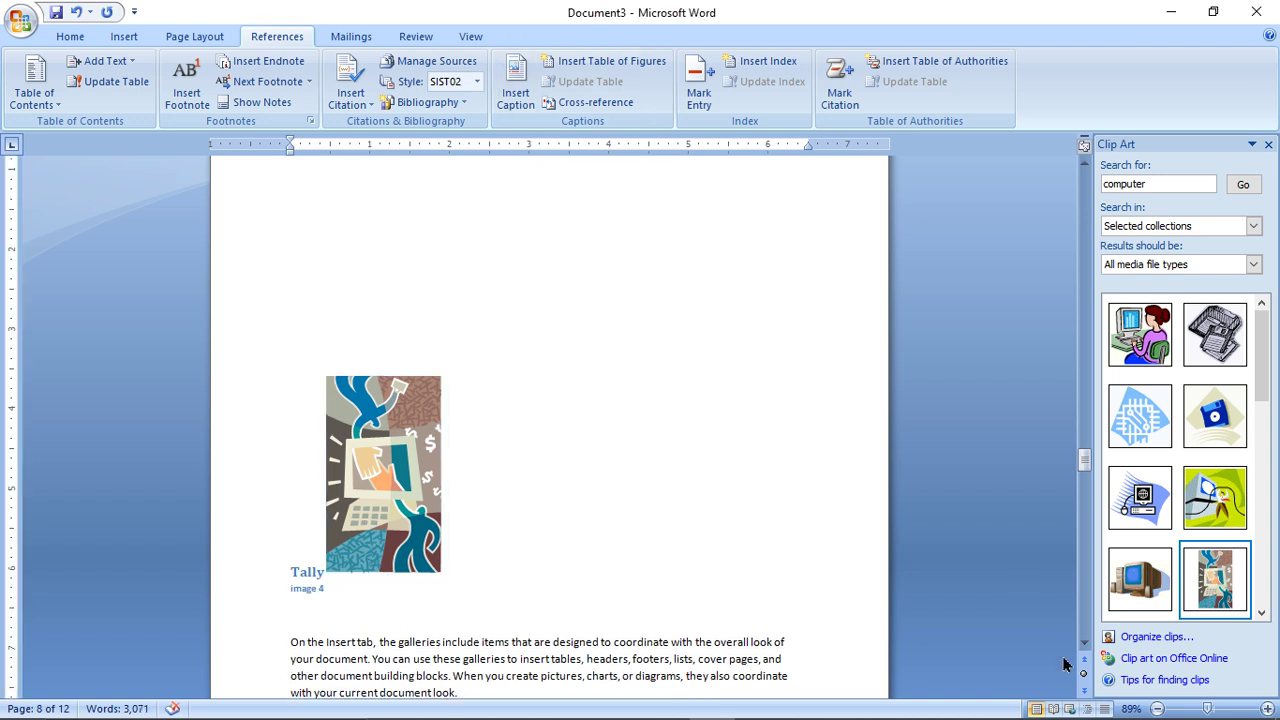
# - Add a caption with the "image" label below the picture beside the DTP heading
pyautogui.moveTo(1084, 648); pyautogui.dragTo(1084, 648)
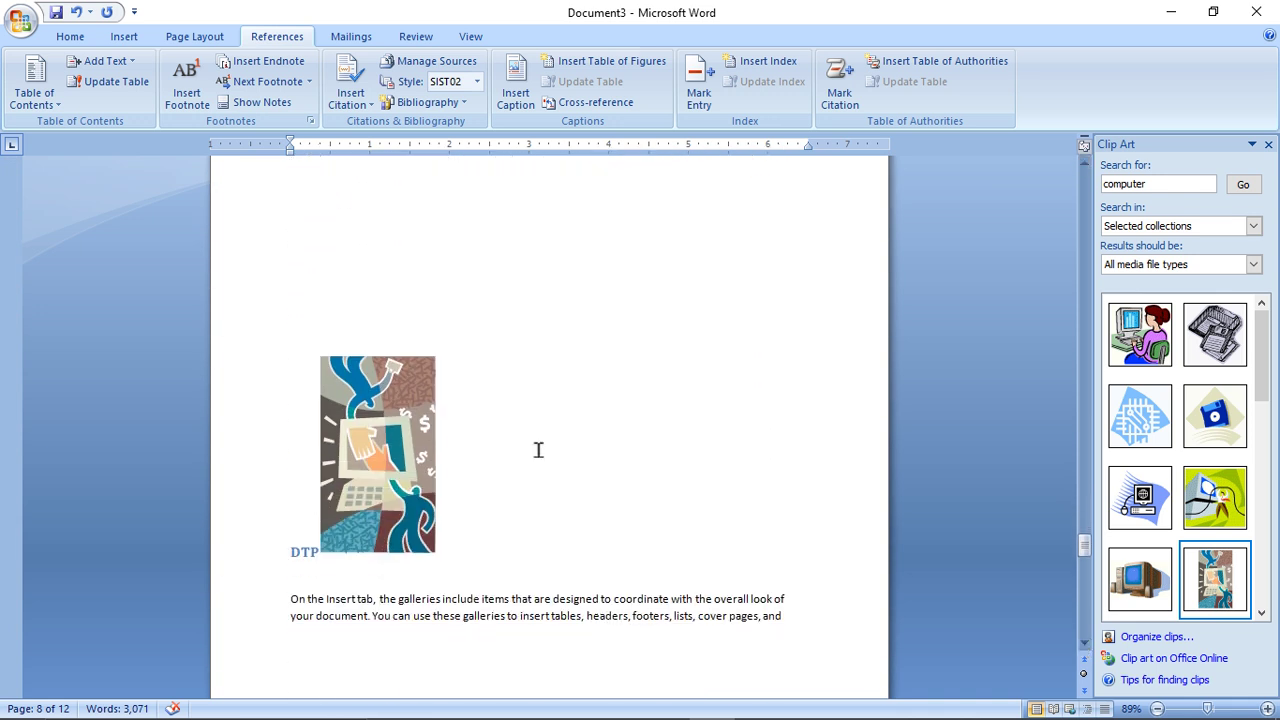
pyautogui.click(396, 437)
pyautogui.click(516, 116)
pyautogui.click(659, 440)
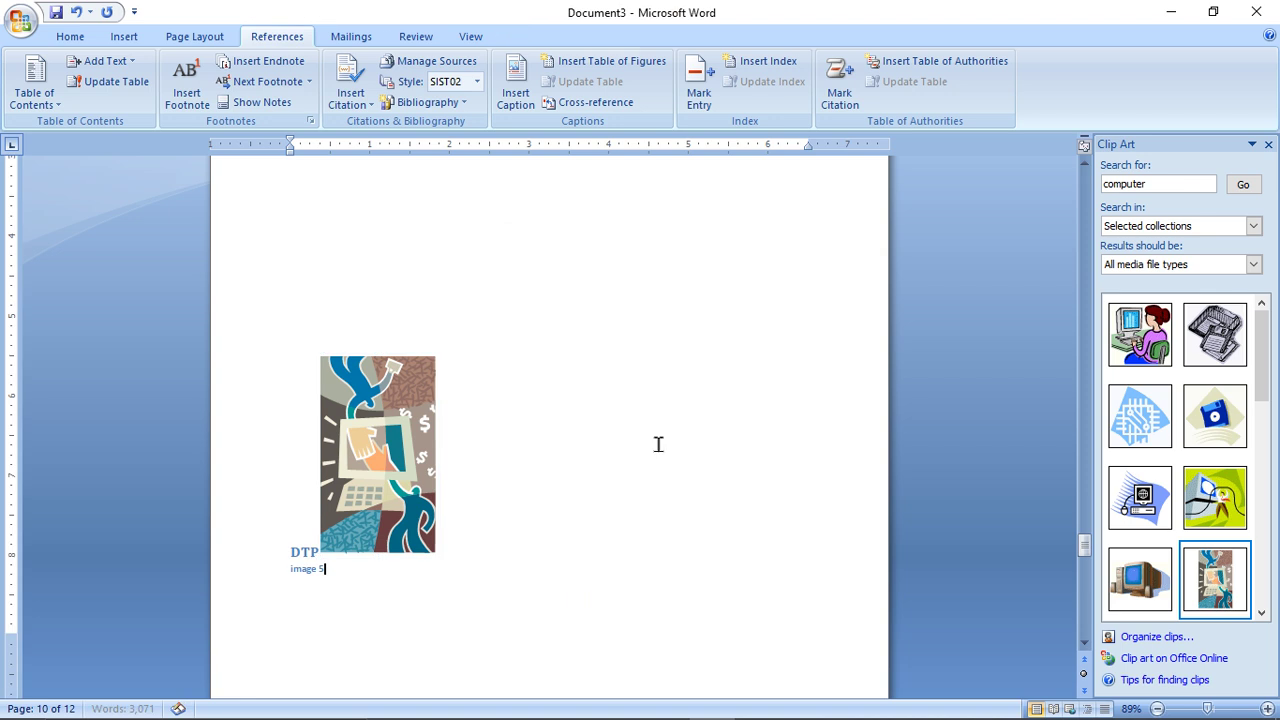
# - Start a table of figures on the blank line below the Works Cited entry and look through its print preview
pyautogui.moveTo(1082, 543); pyautogui.dragTo(1088, 200)
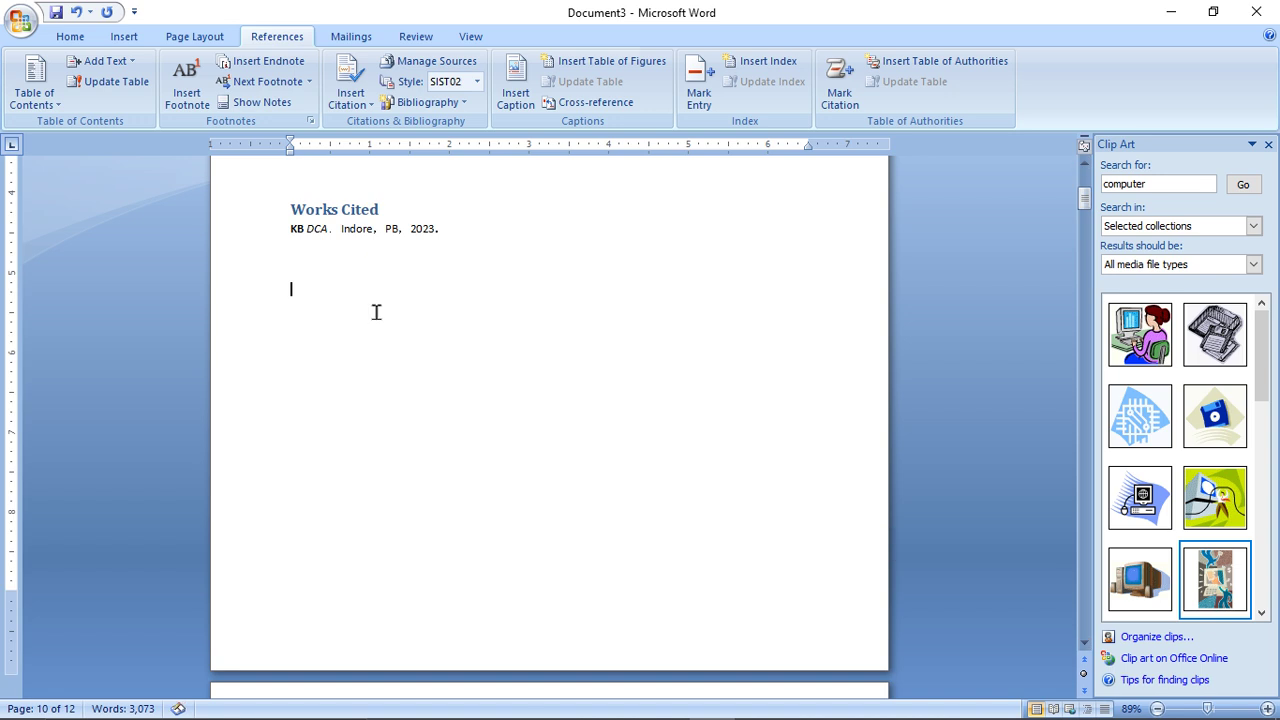
pyautogui.click(620, 66)
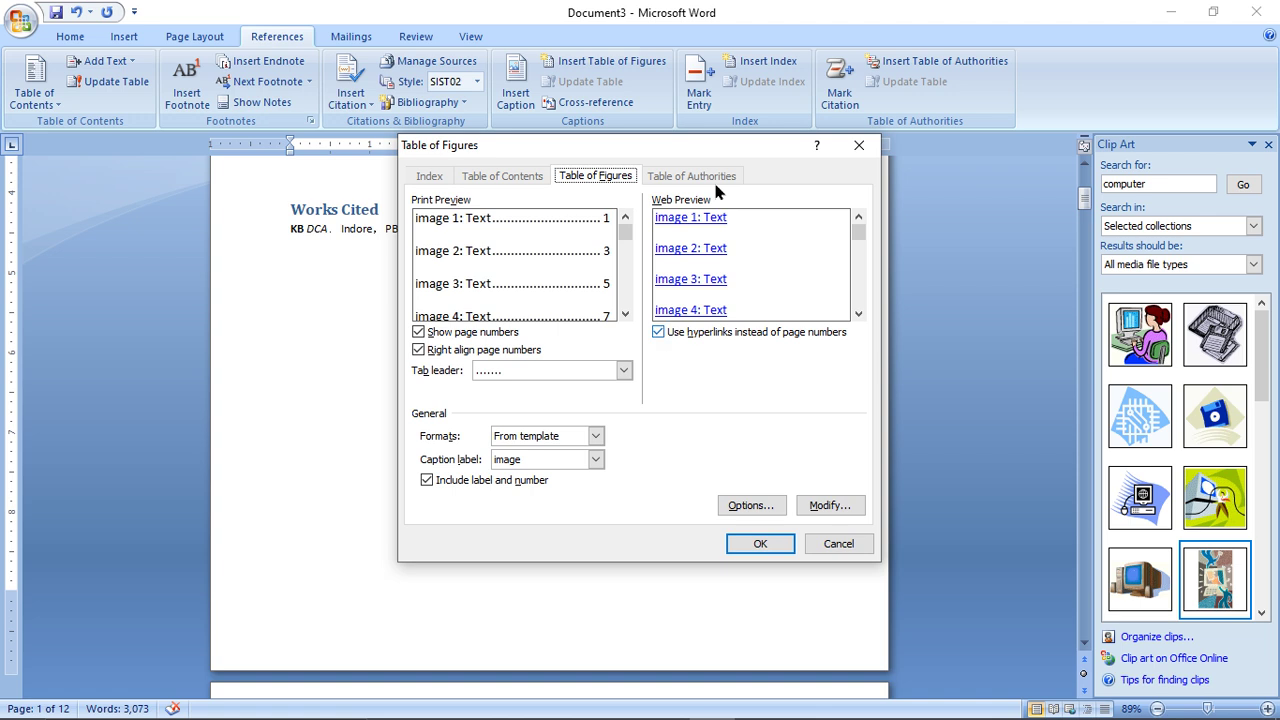
pyautogui.click(627, 277)
pyautogui.moveTo(628, 277); pyautogui.dragTo(625, 238)
pyautogui.click(519, 379)
pyautogui.click(524, 379)
# - Try out other formats for the table of figures, including Classic and Centered
pyautogui.click(594, 437)
pyautogui.click(552, 465)
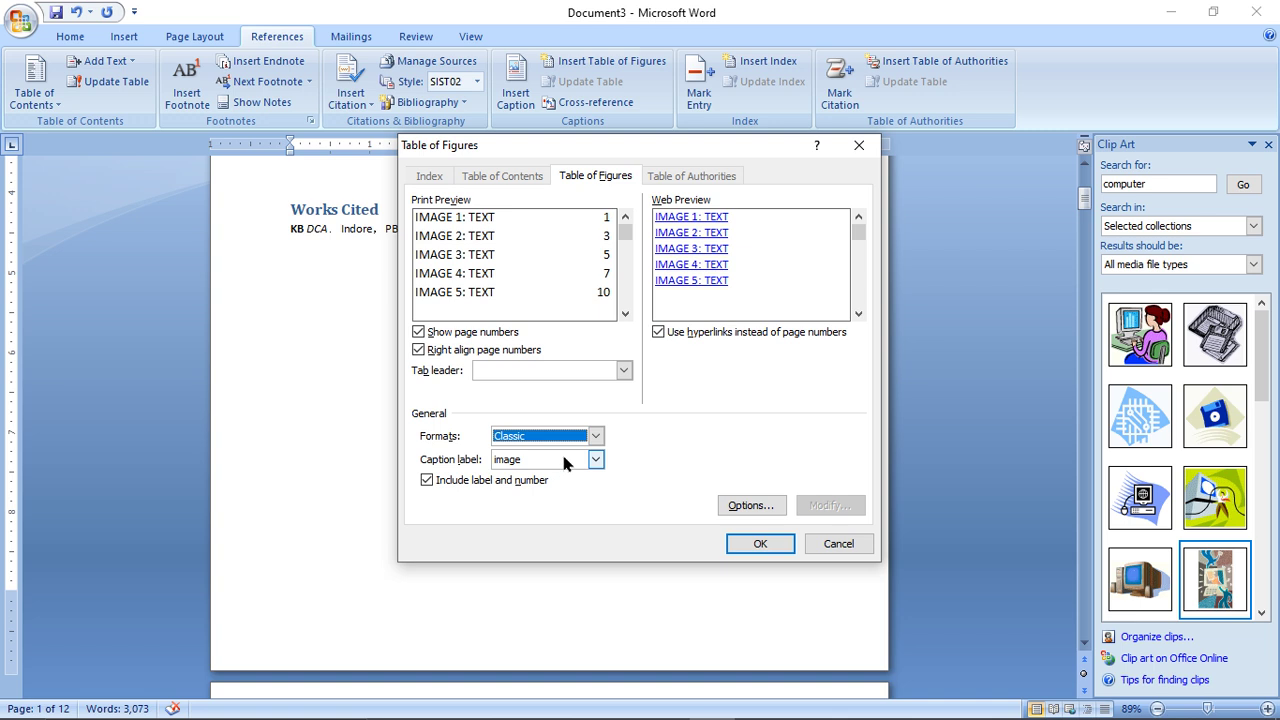
pyautogui.click(582, 440)
pyautogui.click(549, 477)
pyautogui.click(557, 436)
pyautogui.click(540, 489)
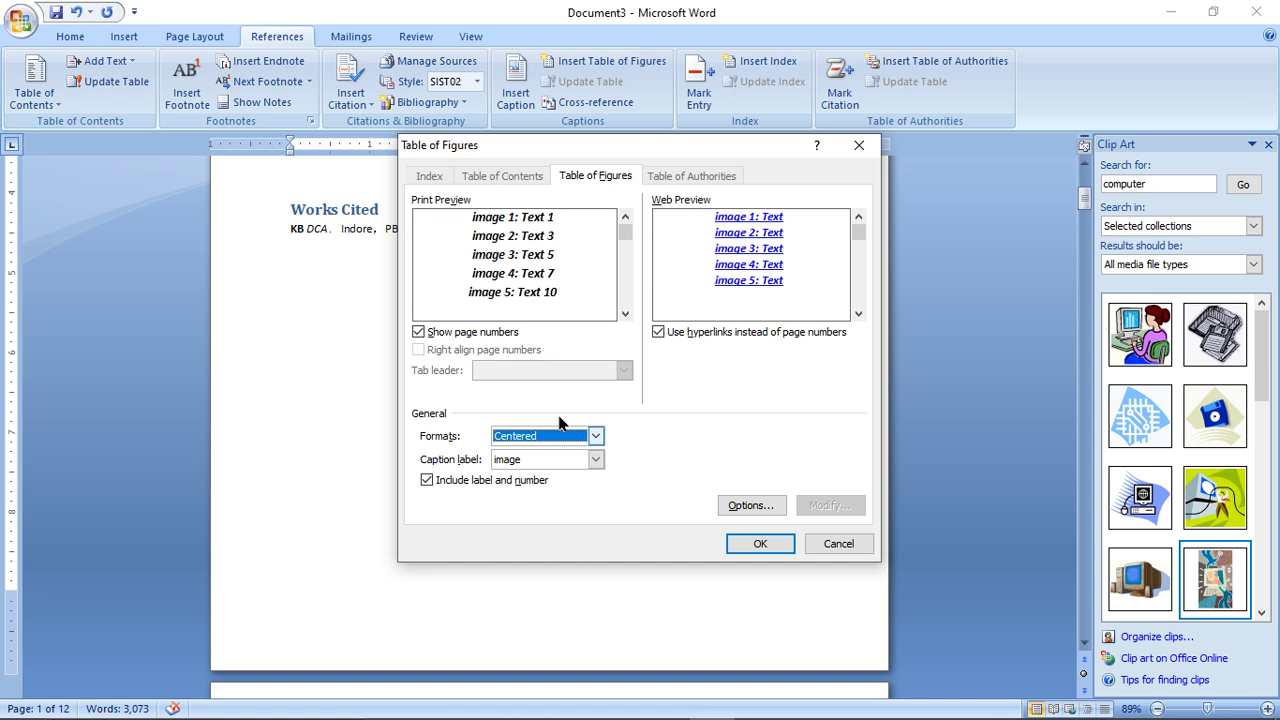
pyautogui.click(552, 436)
pyautogui.click(538, 505)
# - Insert the table of figures in the From template format with the "image" caption label
pyautogui.click(547, 436)
pyautogui.click(542, 450)
pyautogui.click(776, 556)
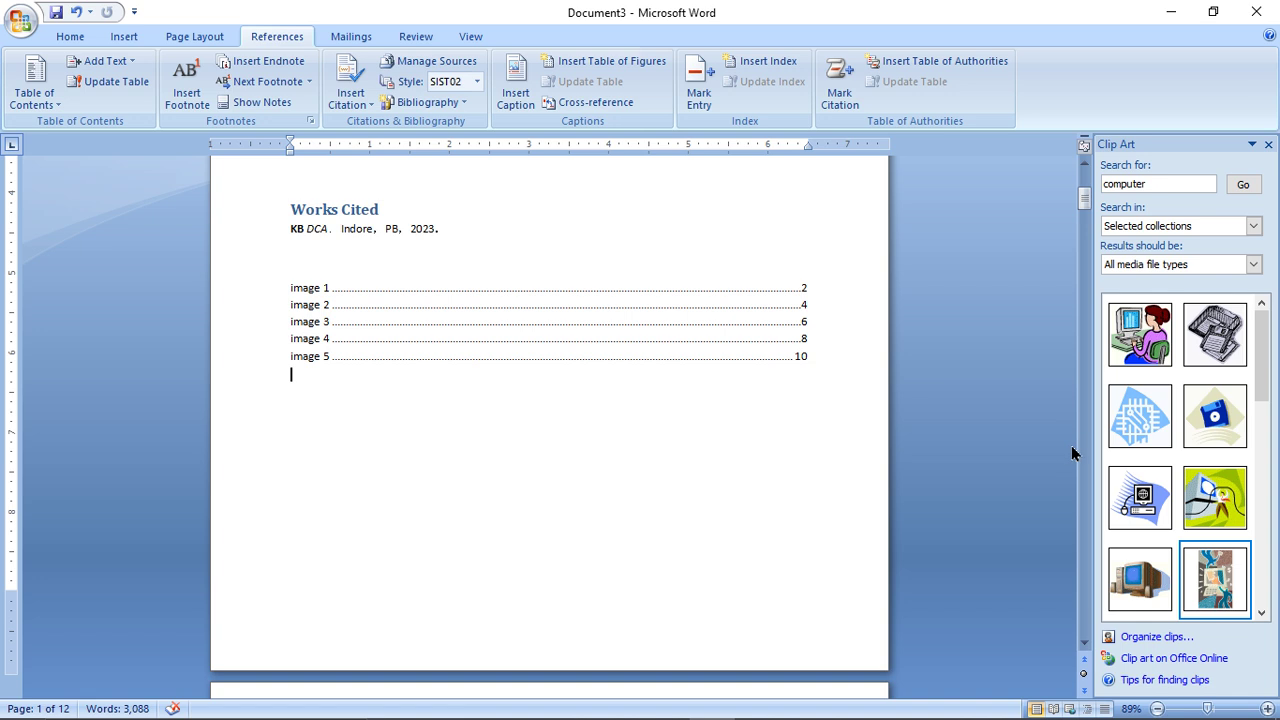
# - Push the DCA chapter's captioned picture onto the following page by adding blank lines after the paragraph above it
pyautogui.scroll(-20, 1086, 466)
pyautogui.moveTo(347, 254); pyautogui.dragTo(338, 340)
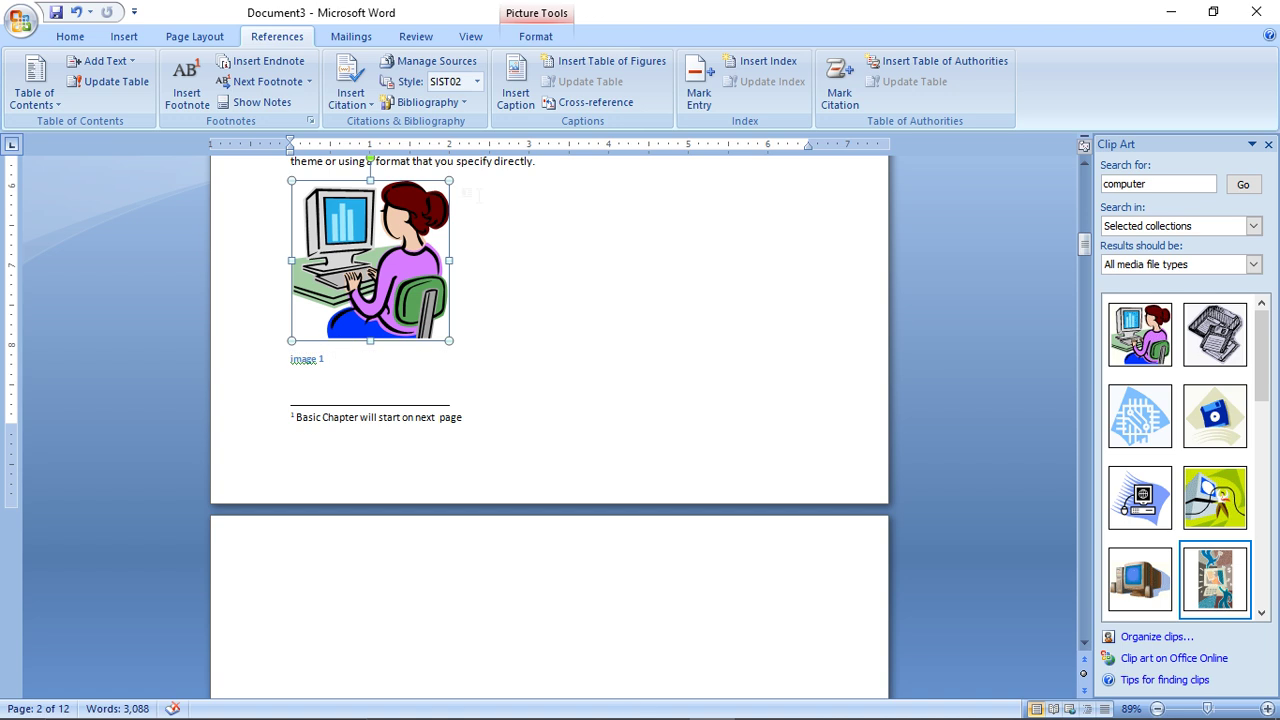
pyautogui.click(548, 165)
pyautogui.press('Return')
pyautogui.press('Return')
pyautogui.press('Return')
pyautogui.press('Return')
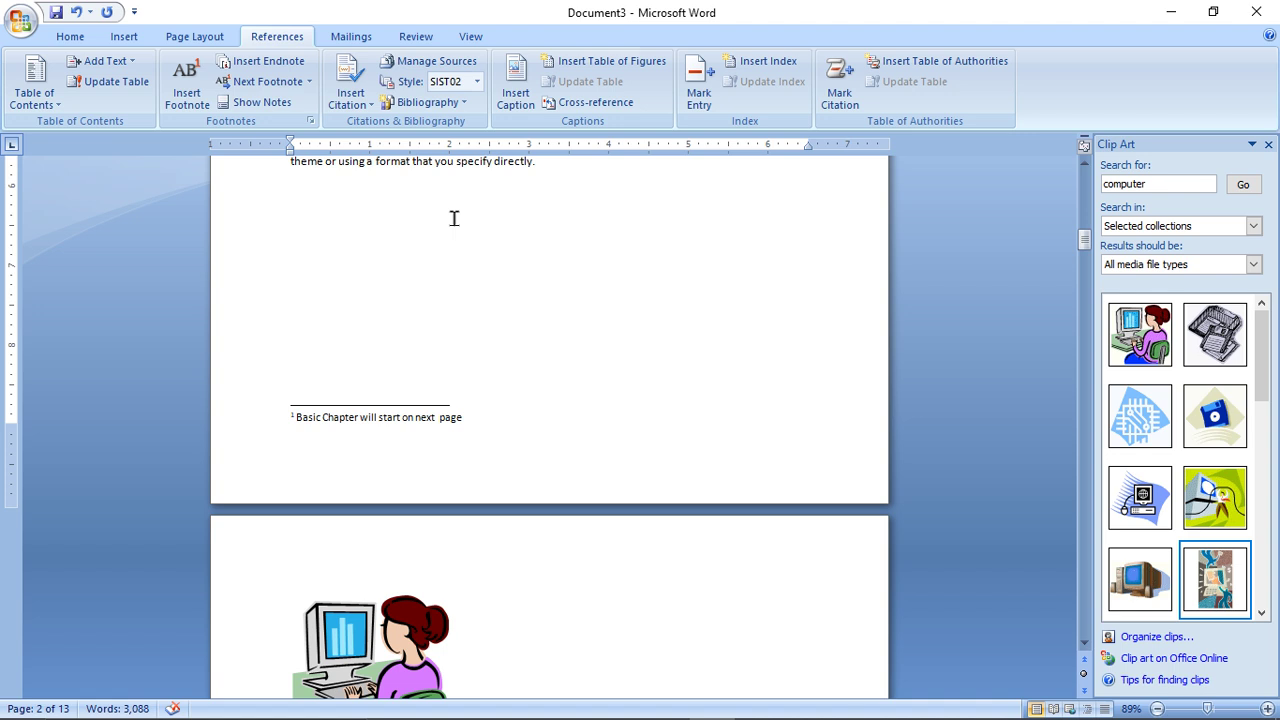
# - Update the table of figures below Works Cited, refreshing page numbers only
pyautogui.click(1083, 193)
pyautogui.scroll(8, 983, 223)
pyautogui.click(720, 337)
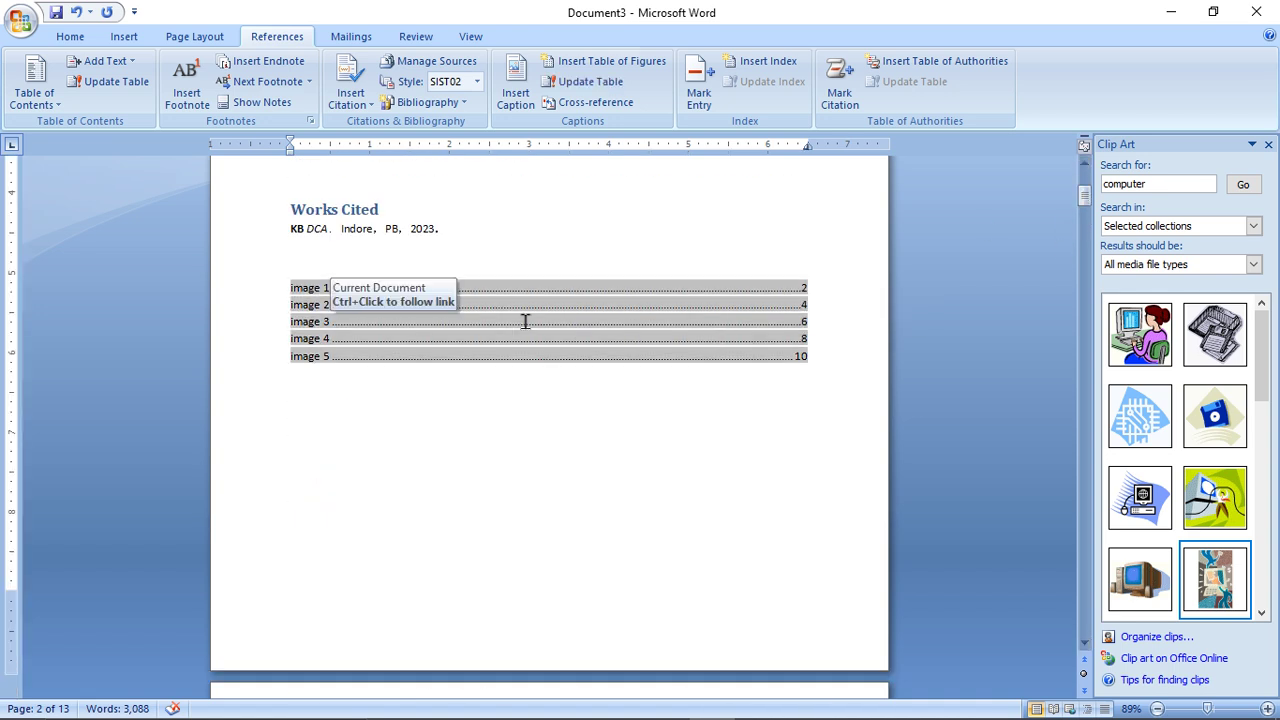
pyautogui.click(590, 81)
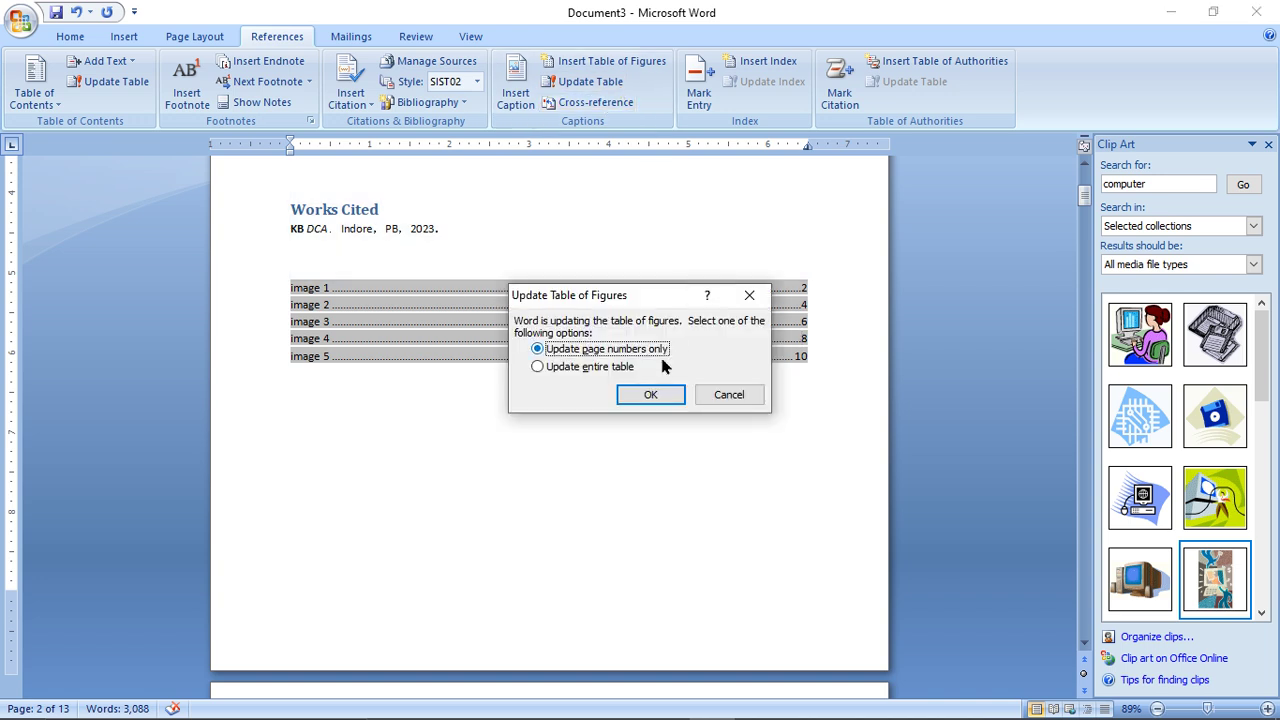
pyautogui.click(653, 393)
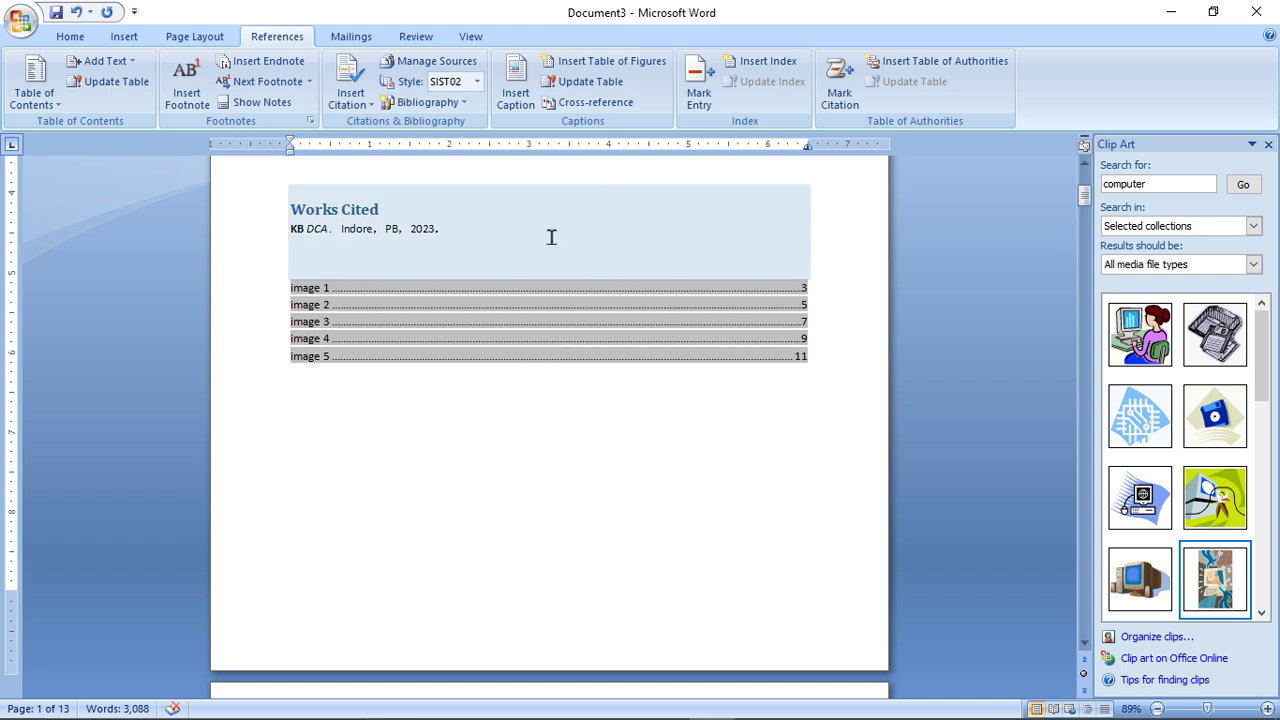
pyautogui.click(310, 401)
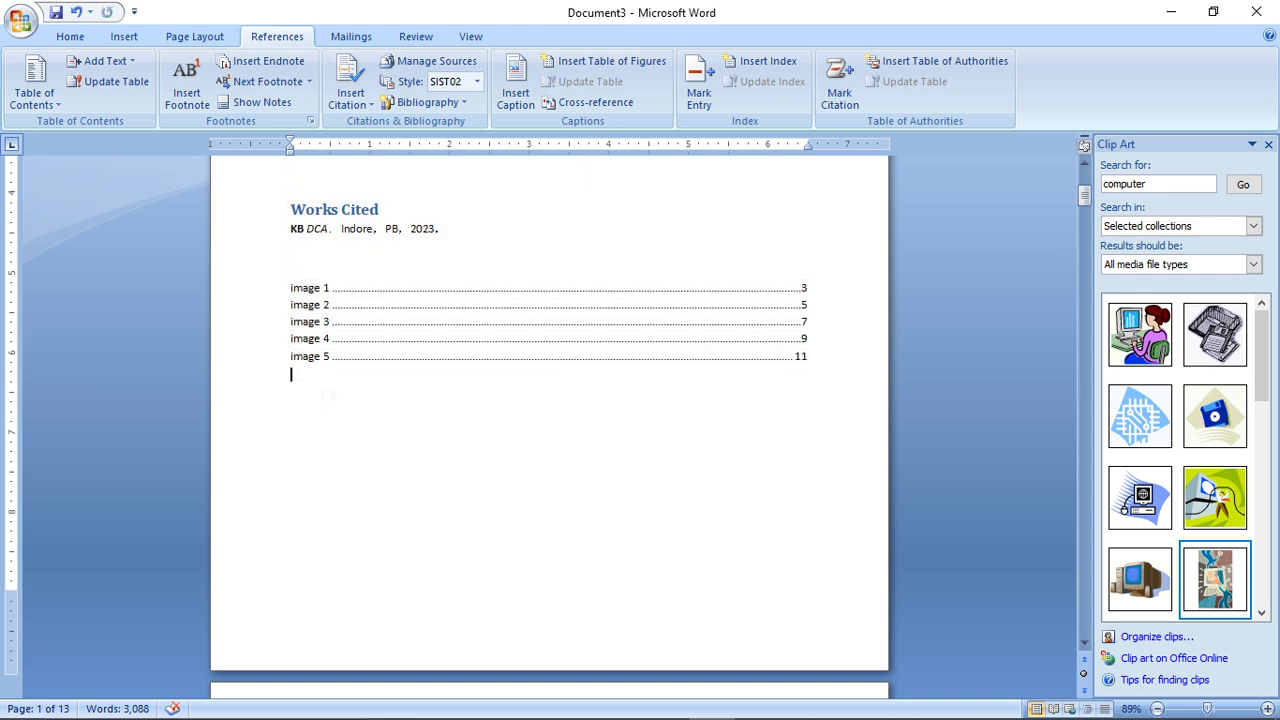
# - Open the cross-reference settings and try the Heading, Bookmark and Footnote reference types
pyautogui.click(596, 102)
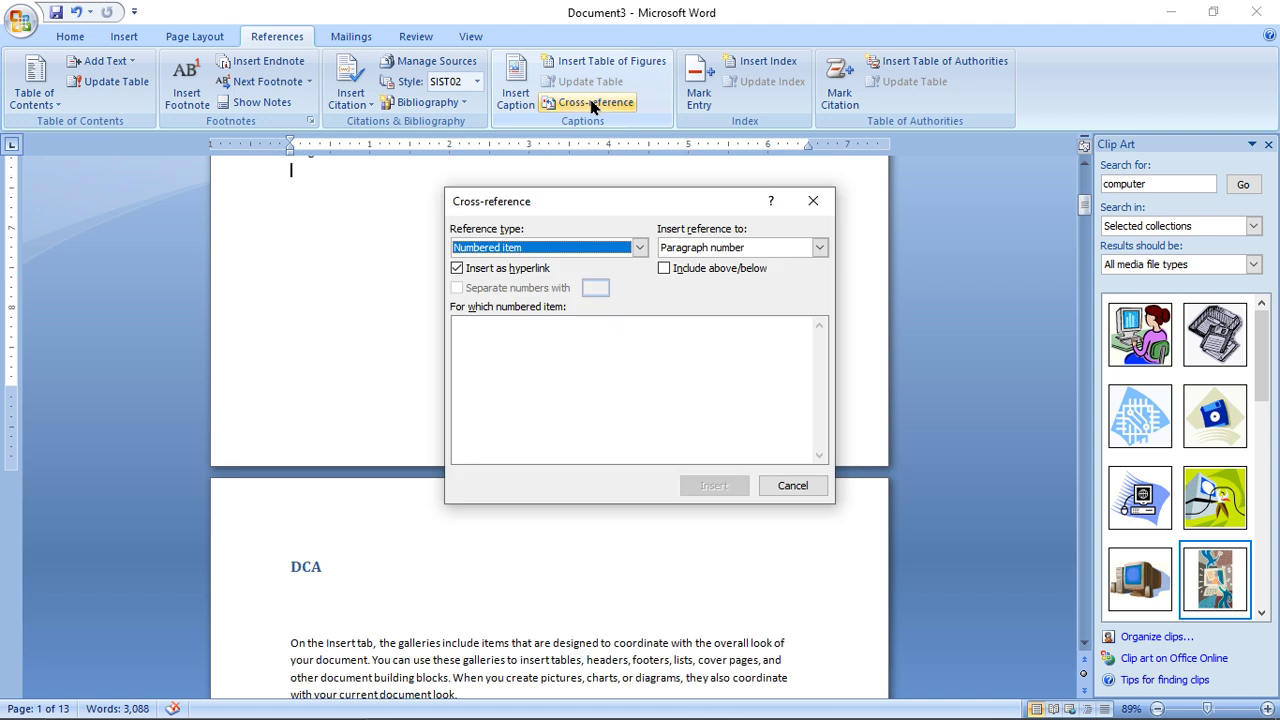
pyautogui.moveTo(558, 204); pyautogui.dragTo(771, 226)
pyautogui.click(767, 268)
pyautogui.click(685, 298)
pyautogui.click(736, 269)
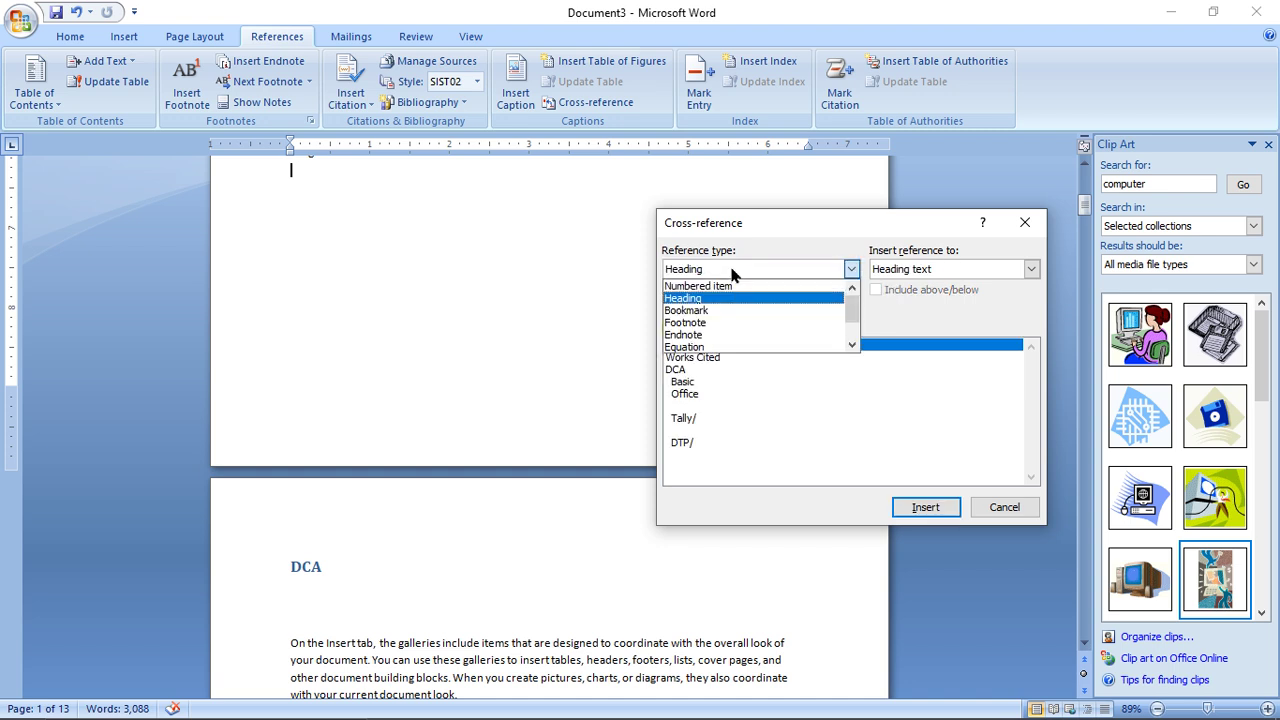
pyautogui.click(722, 310)
pyautogui.click(724, 270)
pyautogui.click(712, 323)
# - Set the cross-reference type to image and close the settings without inserting anything
pyautogui.click(721, 272)
pyautogui.click(853, 344)
pyautogui.click(853, 344)
pyautogui.click(853, 344)
pyautogui.click(773, 336)
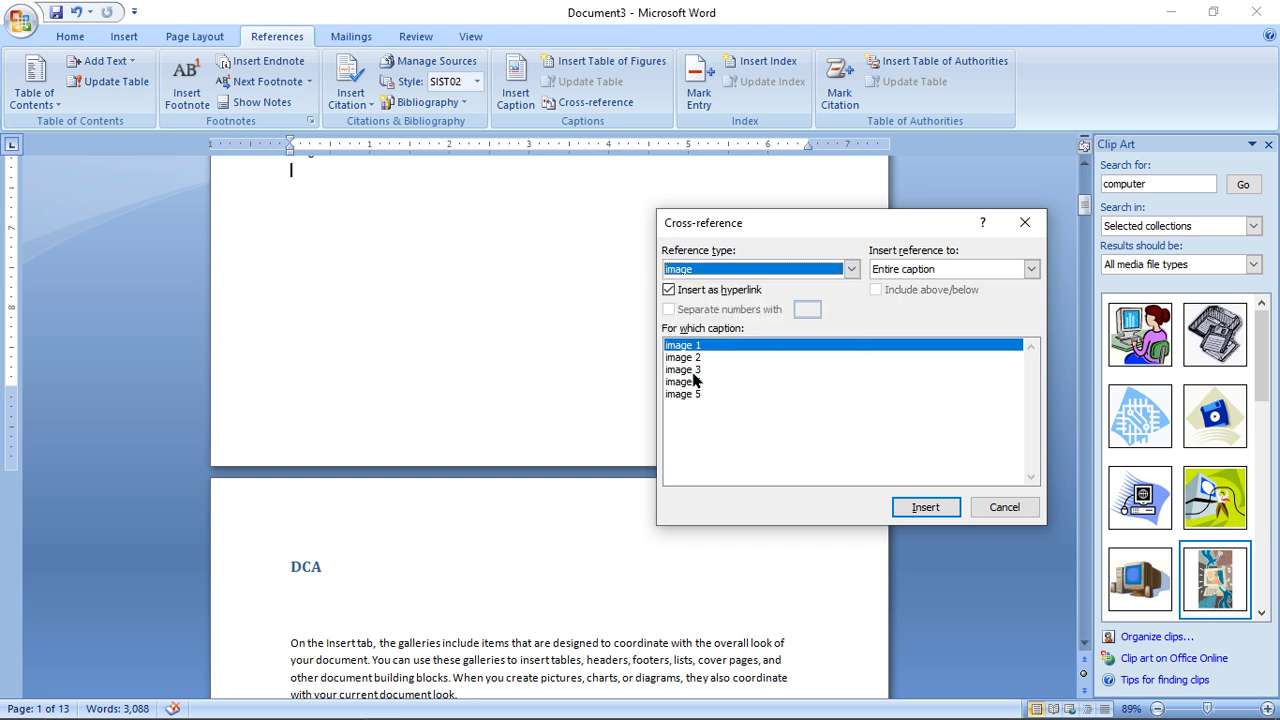
pyautogui.click(752, 268)
pyautogui.click(684, 336)
pyautogui.click(986, 495)
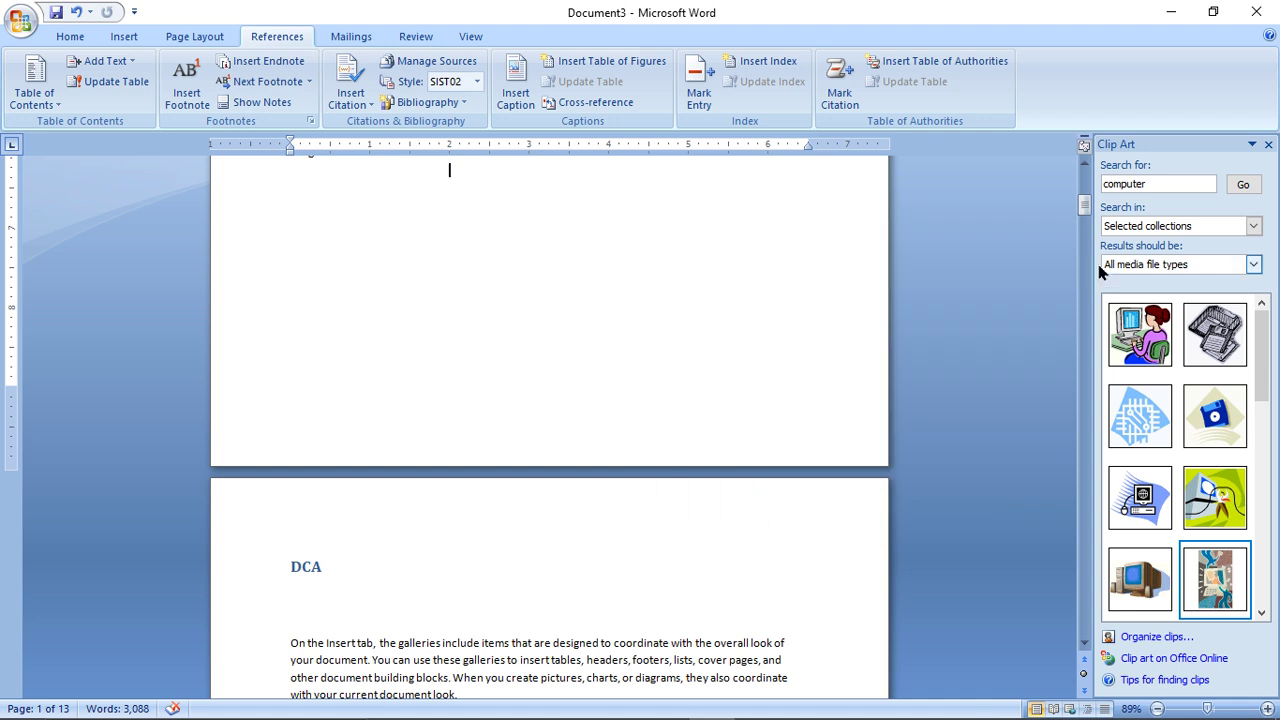
# - Insert a hyperlinked cross-reference to the entire image 1 caption on a new line after the document's last paragraph
pyautogui.moveTo(1086, 208); pyautogui.dragTo(1123, 634)
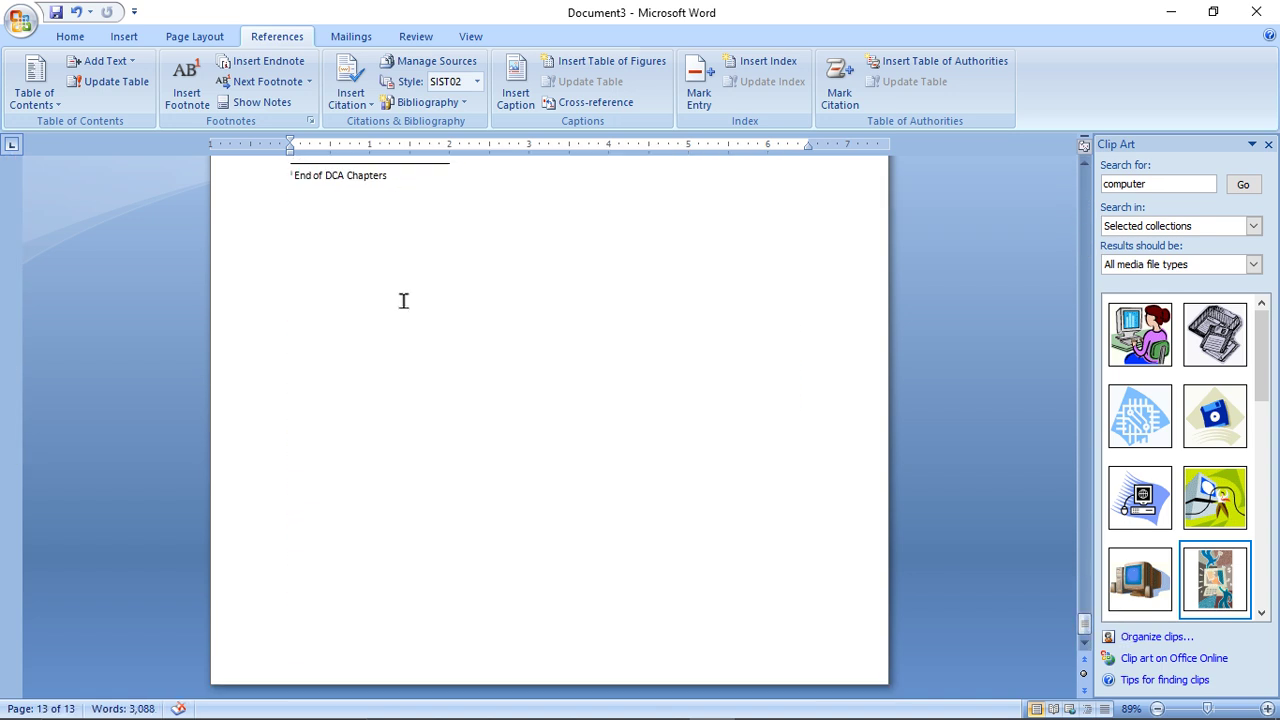
pyautogui.click(357, 226)
pyautogui.click(357, 226)
pyautogui.doubleClick(357, 226)
pyautogui.scroll(1, 1084, 165)
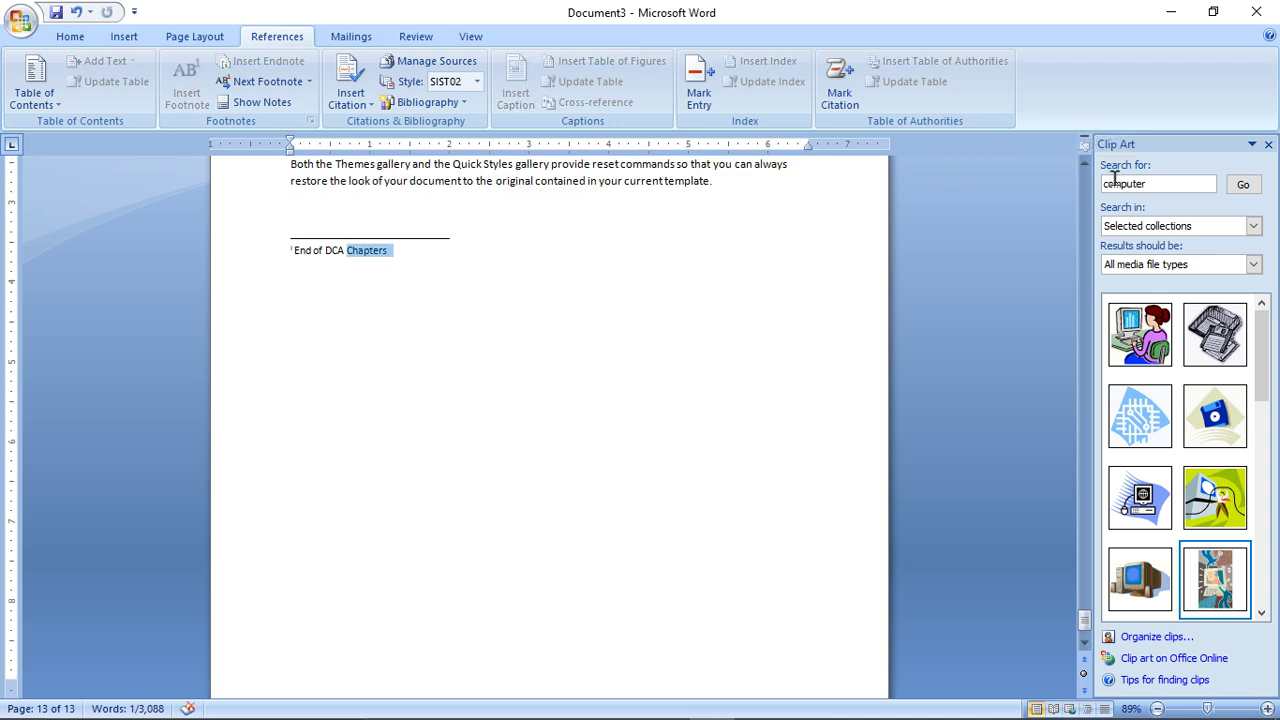
pyautogui.click(1085, 168)
pyautogui.click(716, 212)
pyautogui.press('Return')
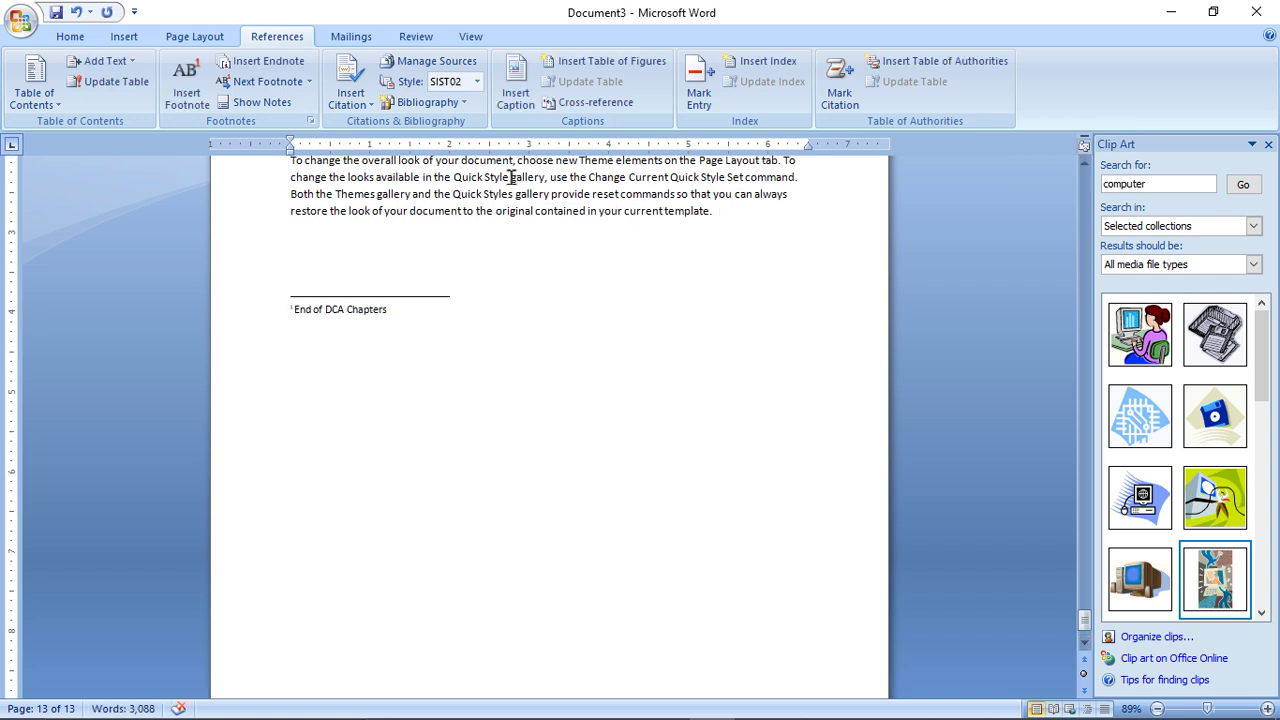
pyautogui.click(598, 102)
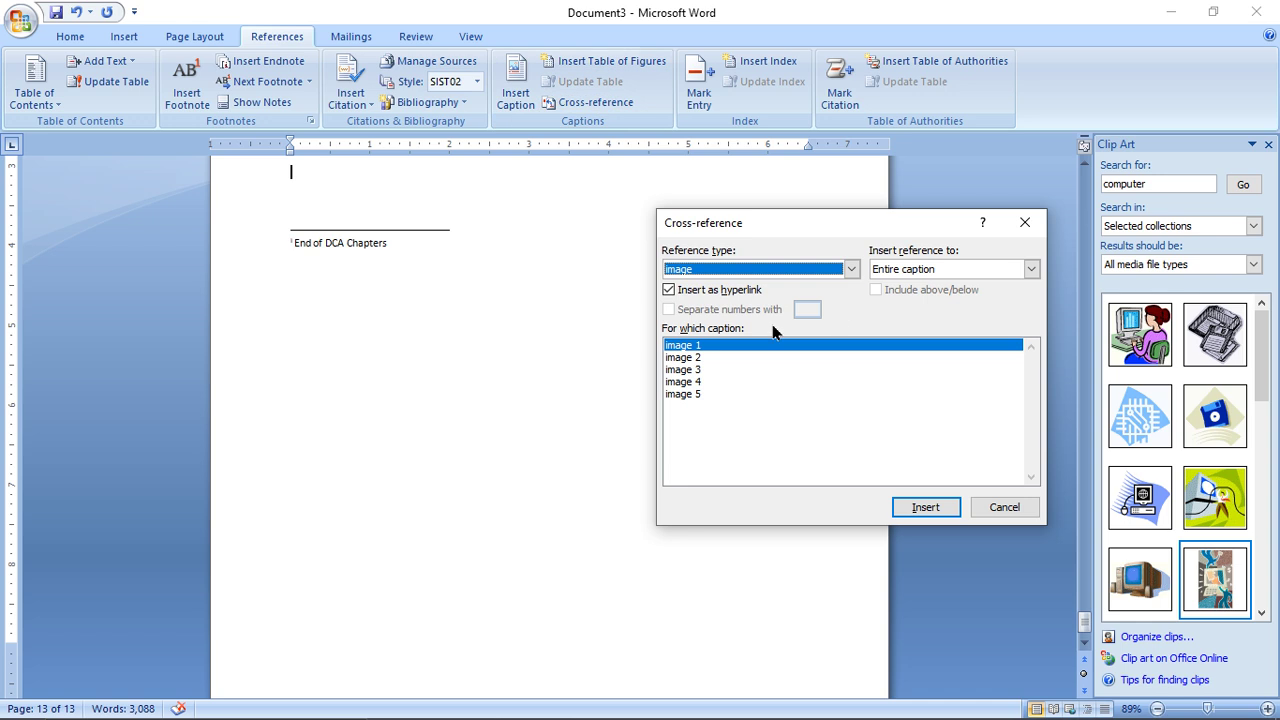
pyautogui.click(907, 509)
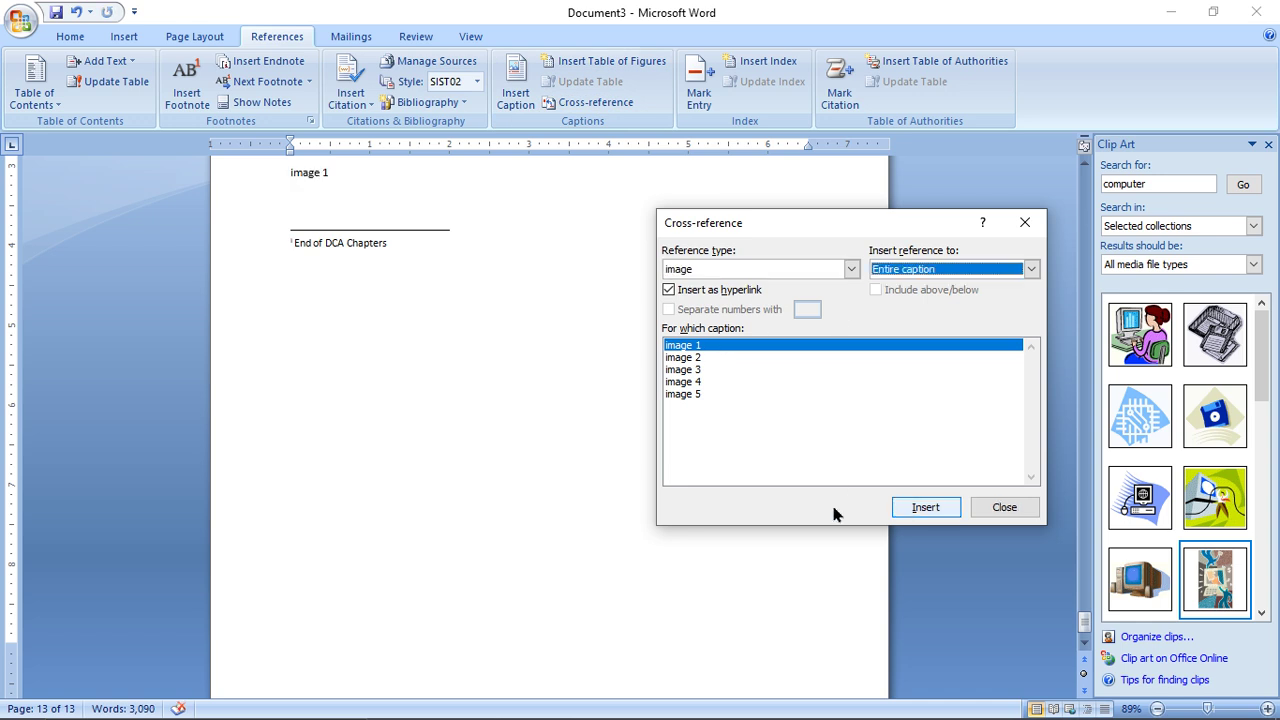
# - Insert a cross-reference to the image 2 caption on a new line below the image 1 reference
pyautogui.click(372, 184)
pyautogui.press('Return')
pyautogui.click(694, 358)
pyautogui.doubleClick(694, 358)
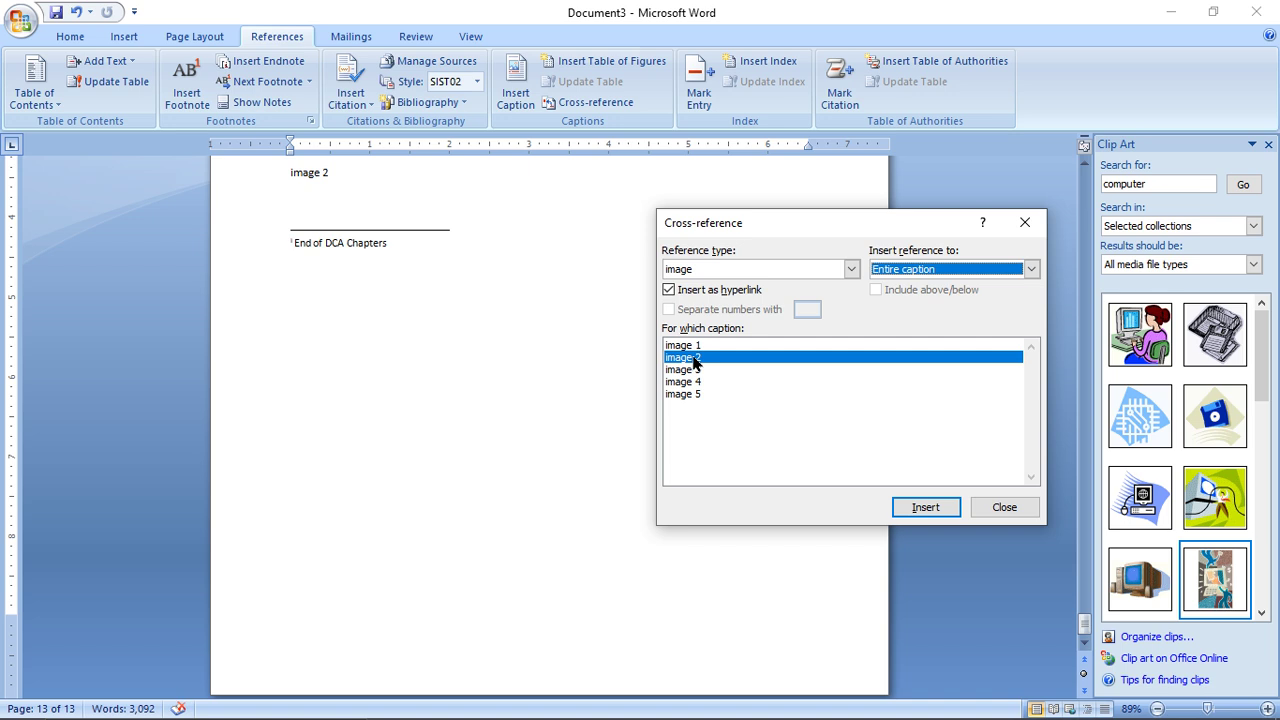
# - Add cross-references to the image 3, image 4 and image 5 captions after the image 2 reference, then close the cross-reference settings
pyautogui.click(692, 372)
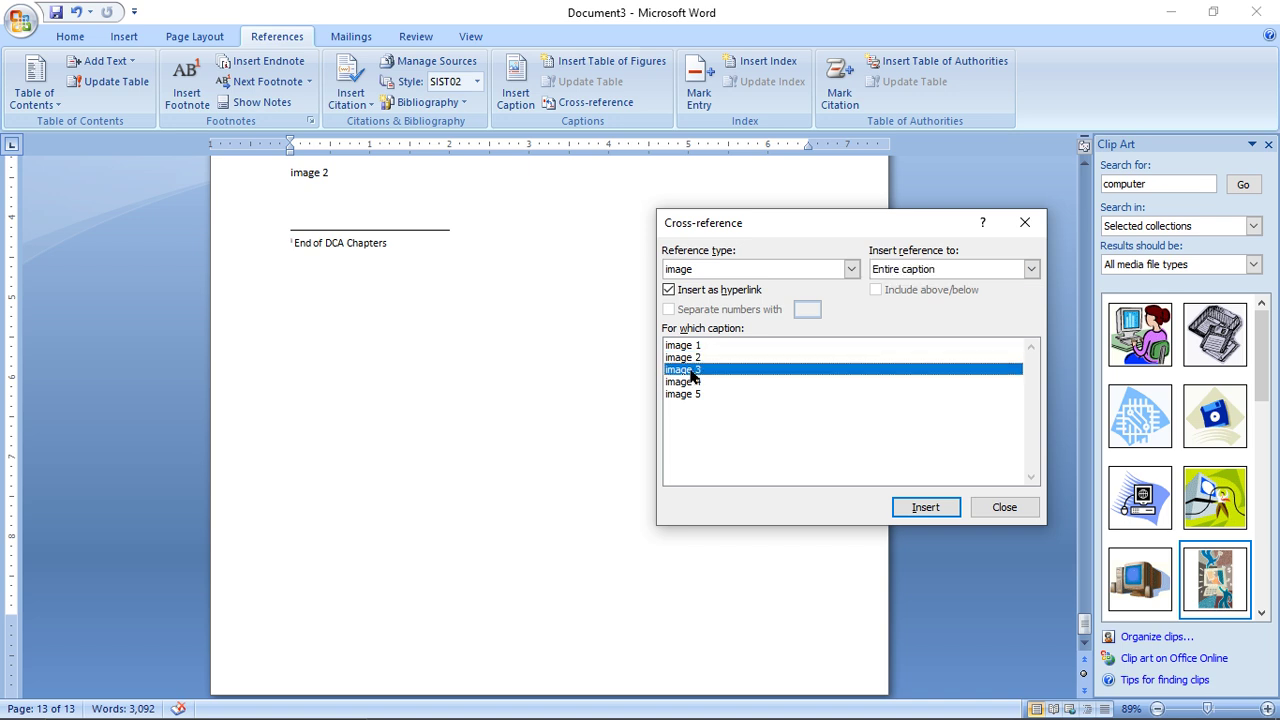
pyautogui.doubleClick(692, 372)
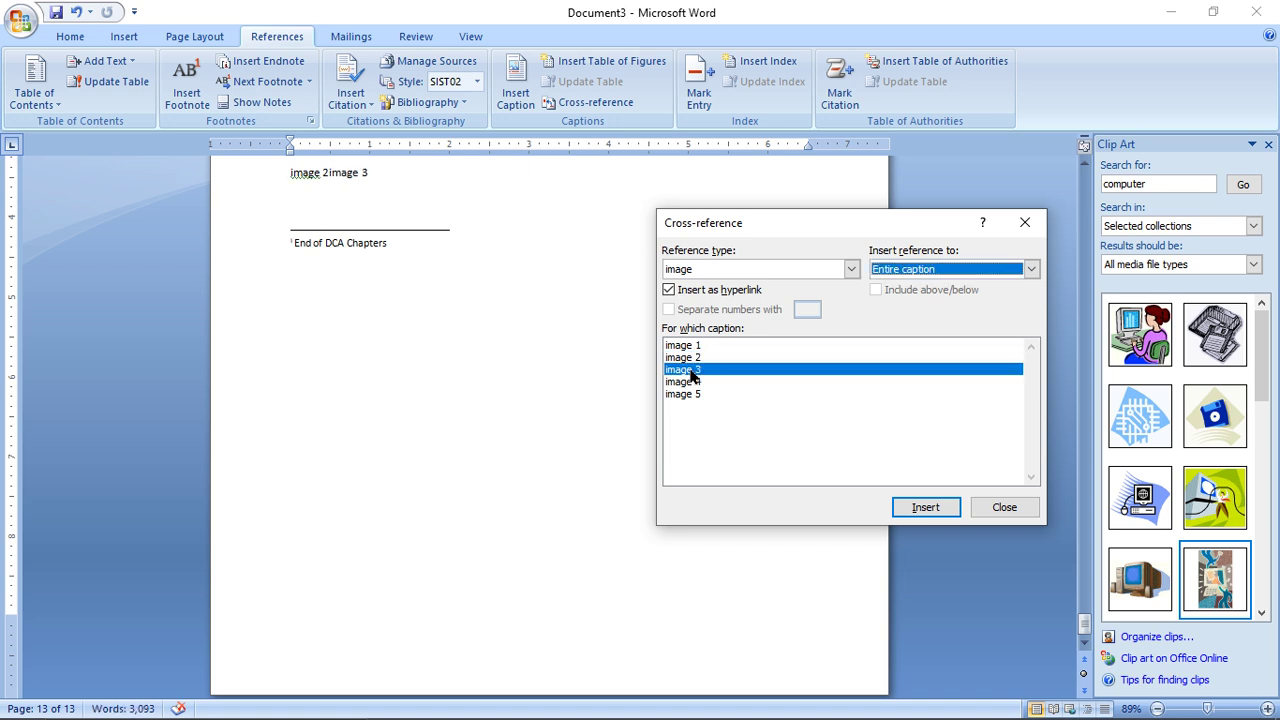
pyautogui.click(692, 383)
pyautogui.doubleClick(692, 383)
pyautogui.click(688, 410)
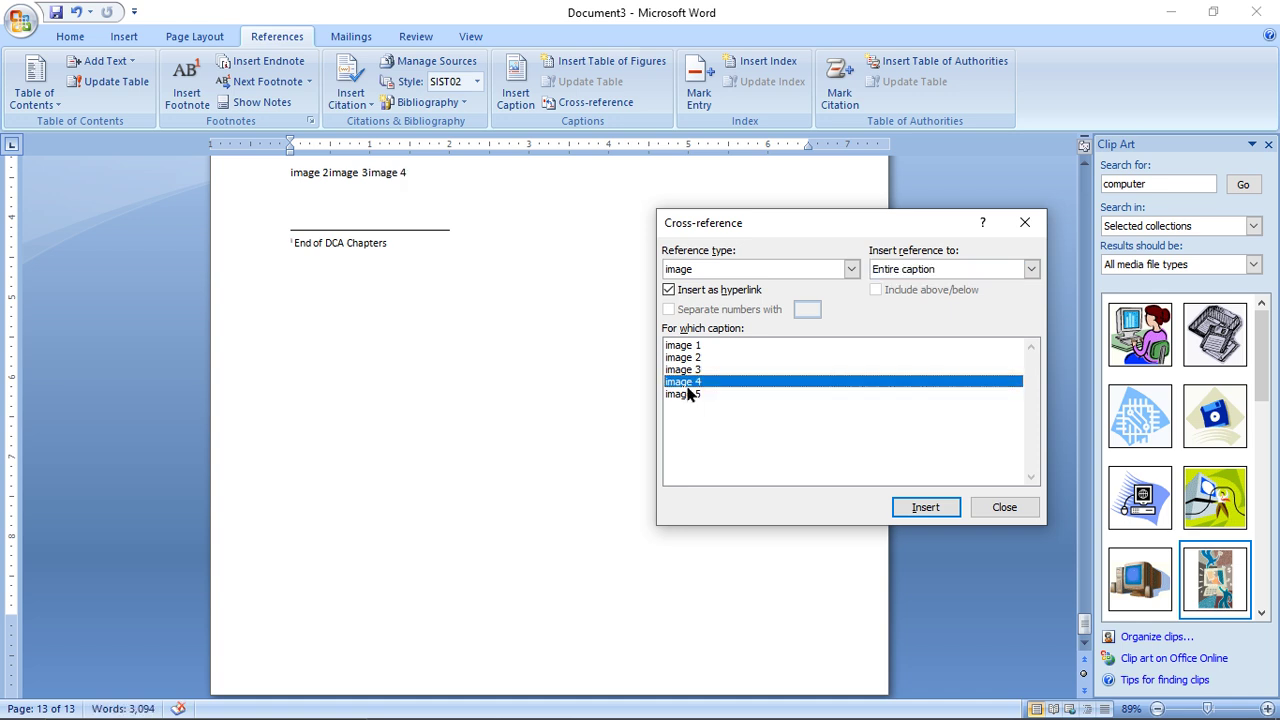
pyautogui.click(689, 396)
pyautogui.doubleClick(689, 396)
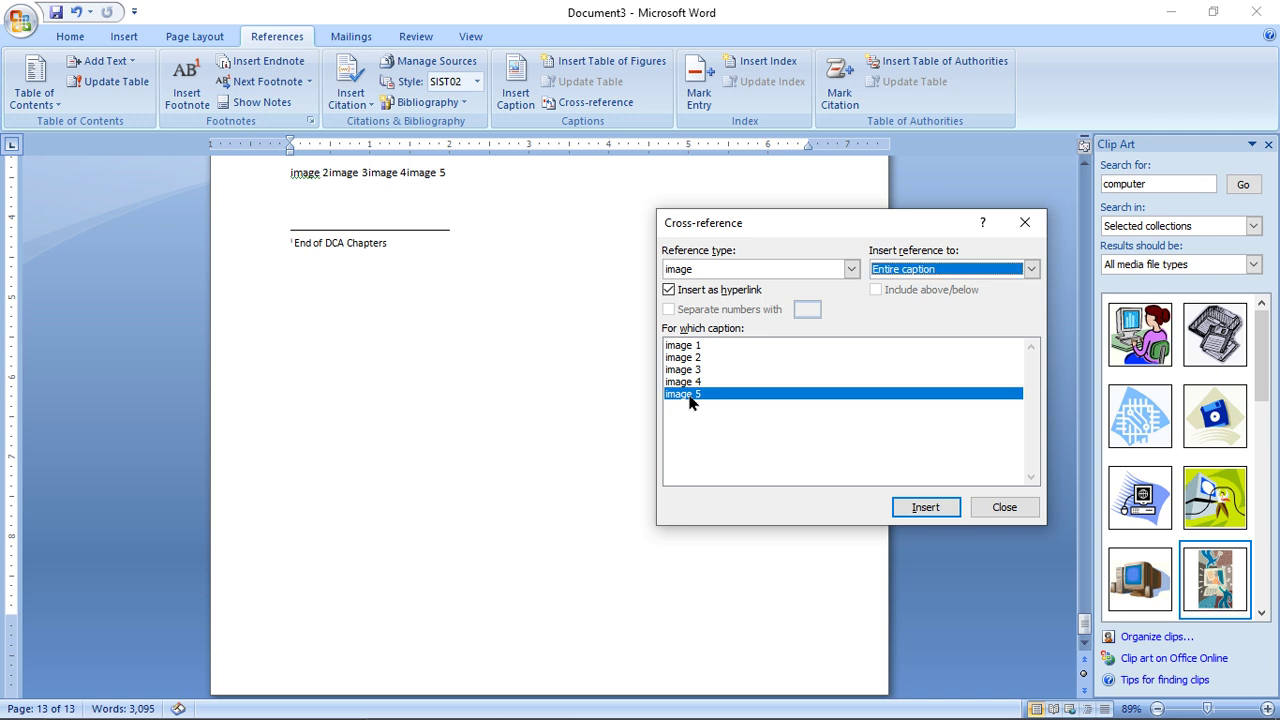
pyautogui.click(1001, 507)
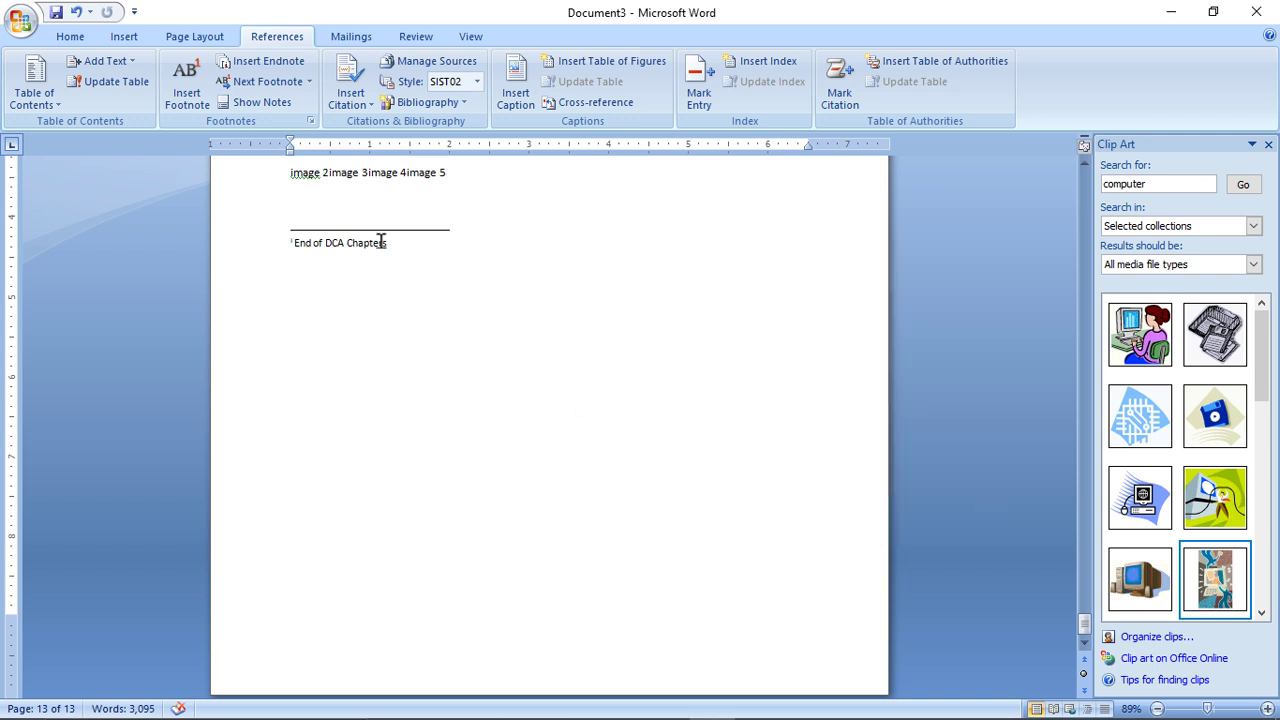
# - Split the image 2 to image 5 cross-references so that each stands on its own line
pyautogui.click(331, 172)
pyautogui.press('Return')
pyautogui.click(330, 200)
pyautogui.press('Return')
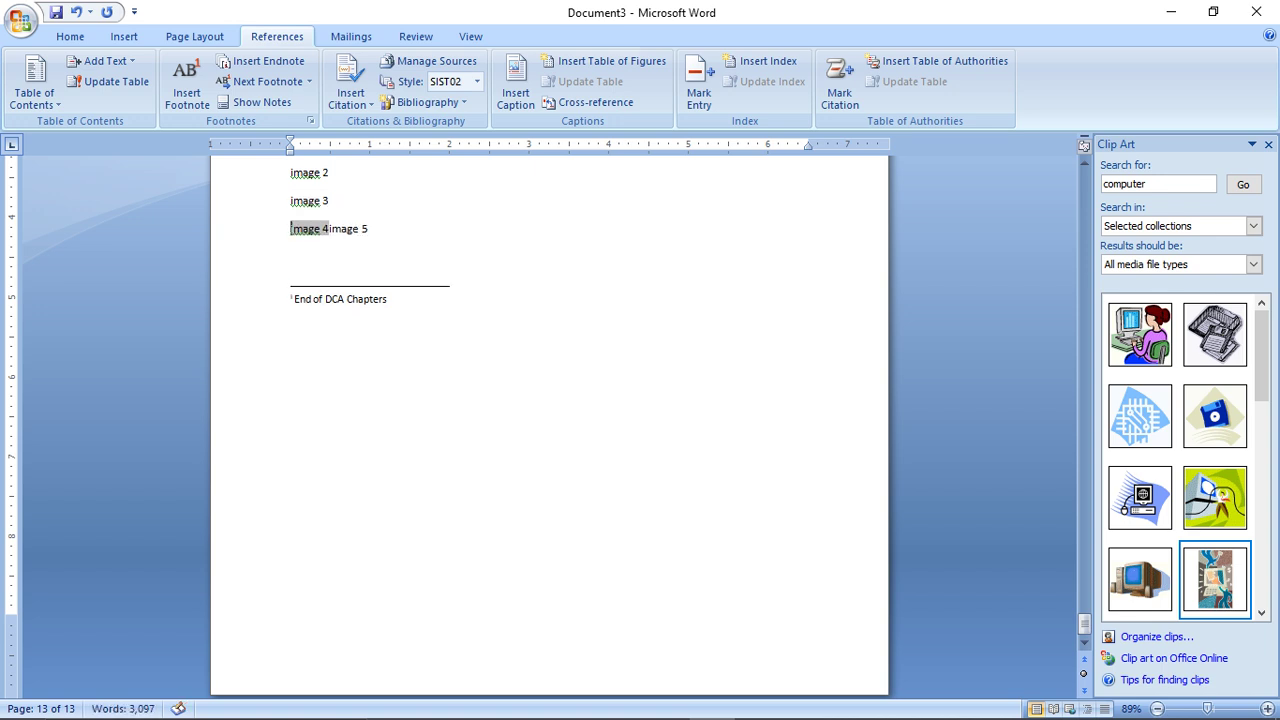
pyautogui.click(329, 228)
pyautogui.press('Return')
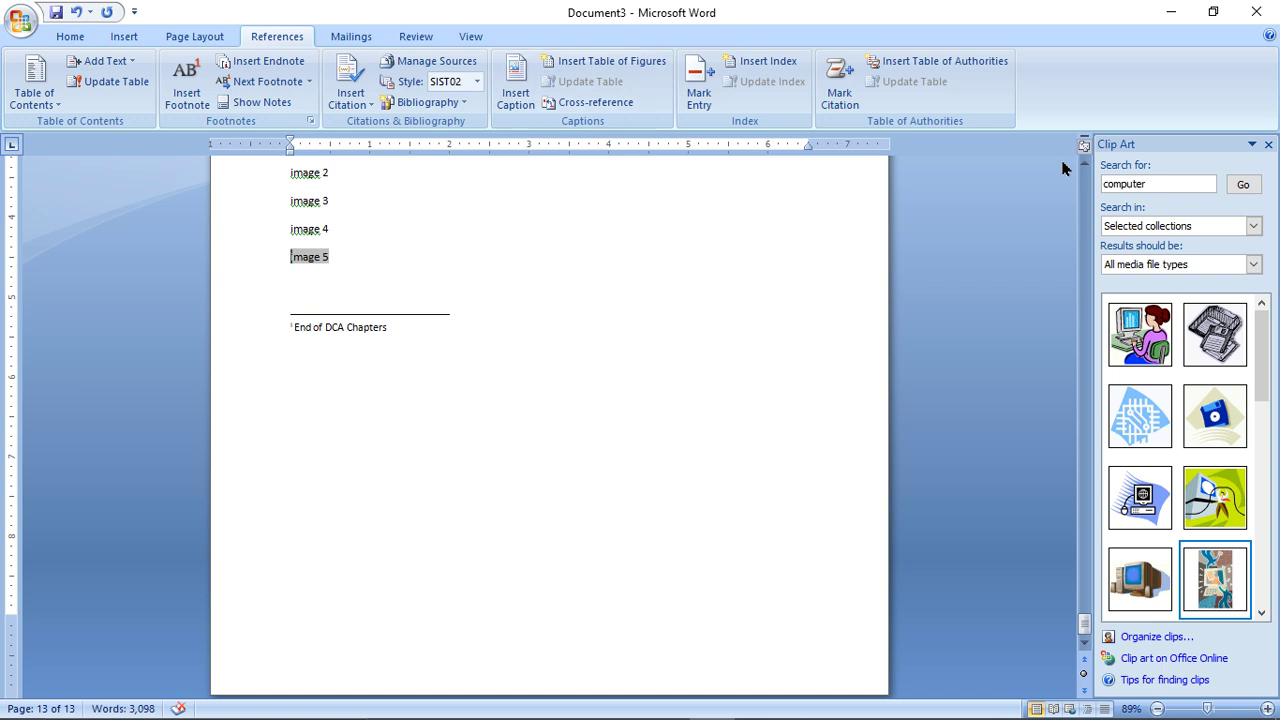
# - Follow the image 1 cross-reference to its picture and return to the reference list at the document's end
pyautogui.click(1084, 161)
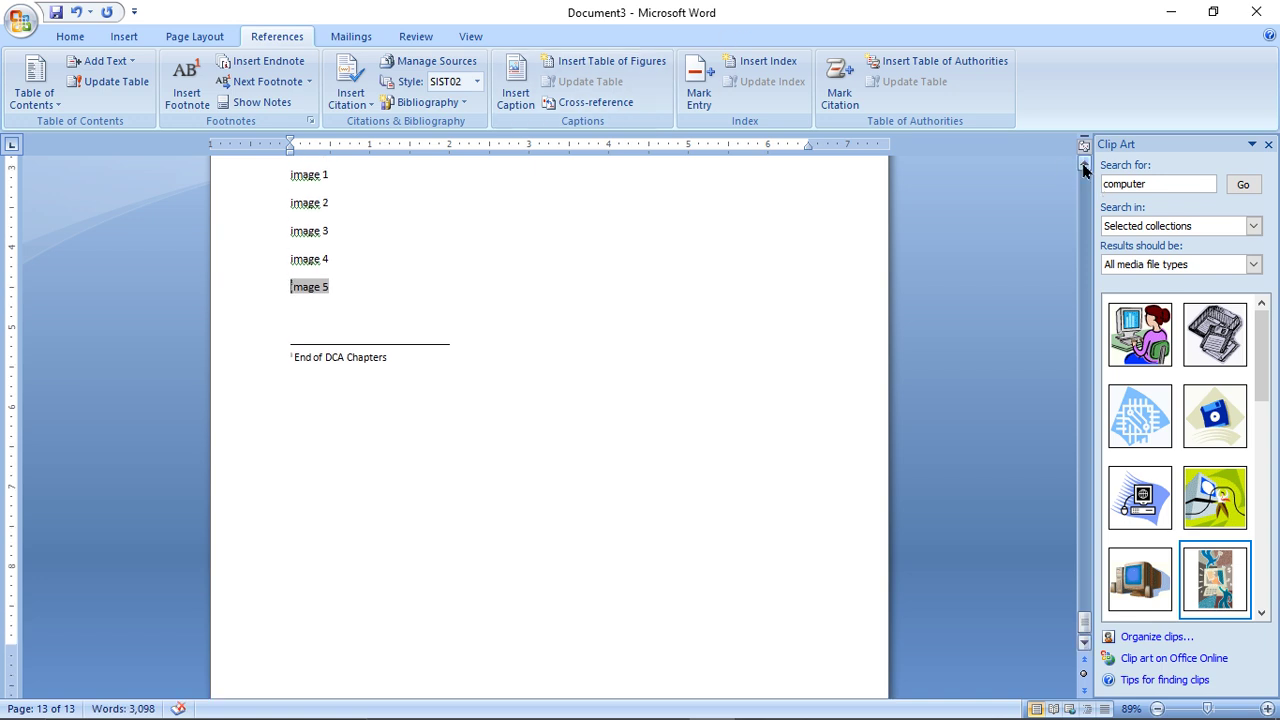
pyautogui.keyDown('ctrl'); pyautogui.click(316, 180); pyautogui.keyUp('ctrl')
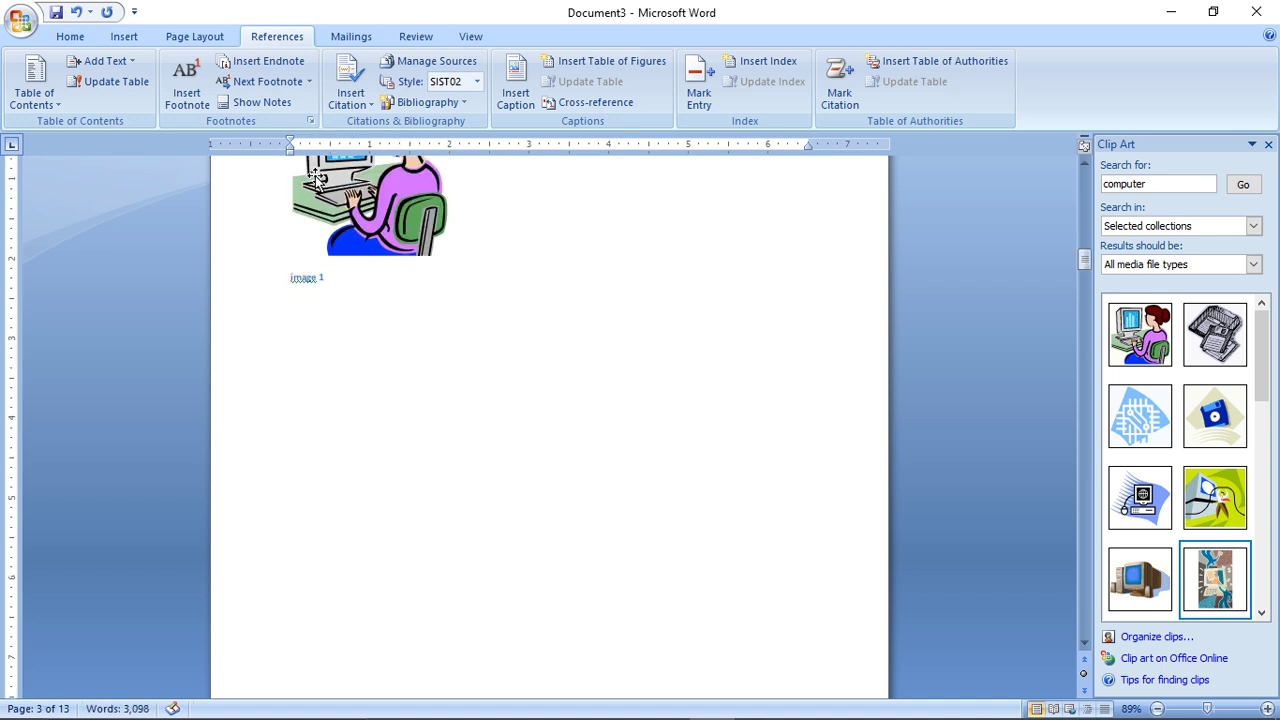
pyautogui.moveTo(1084, 258); pyautogui.dragTo(1124, 670)
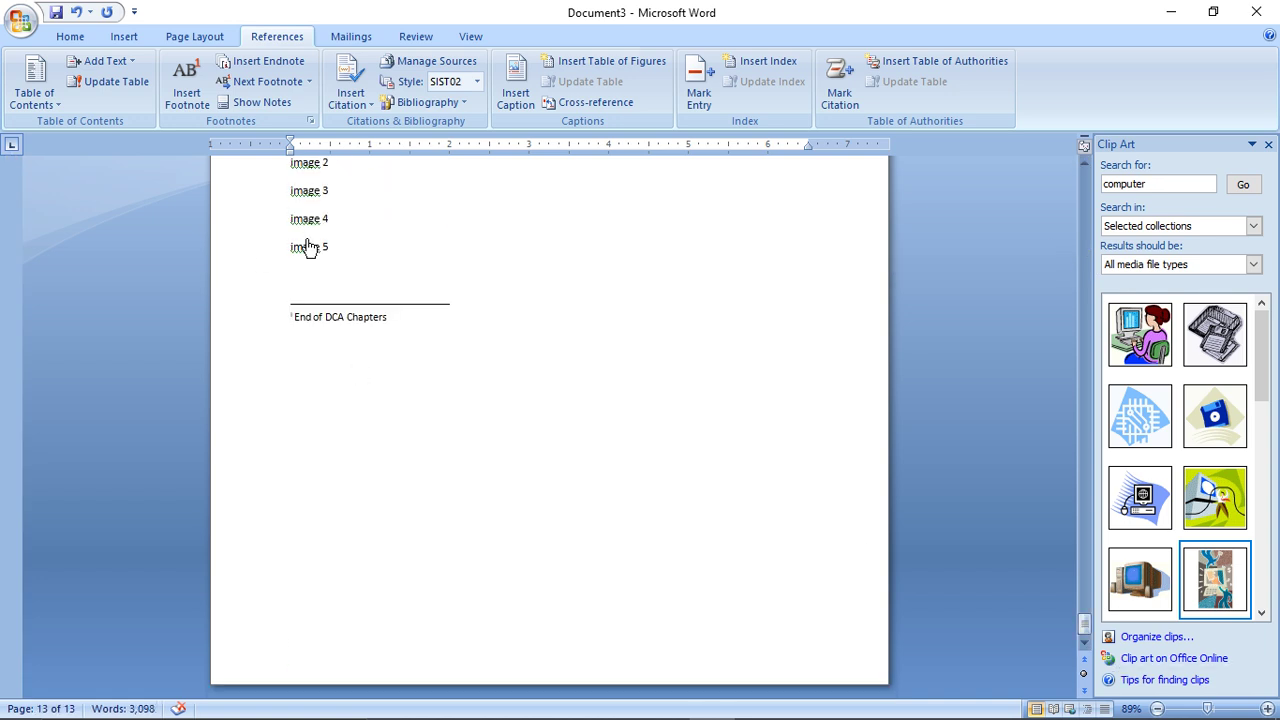
# - Follow the image 5 cross-reference and mark "Insert tab" in the first paragraph of the next page as an index entry with subentry IT
pyautogui.keyDown('ctrl'); pyautogui.click(308, 248); pyautogui.keyUp('ctrl')
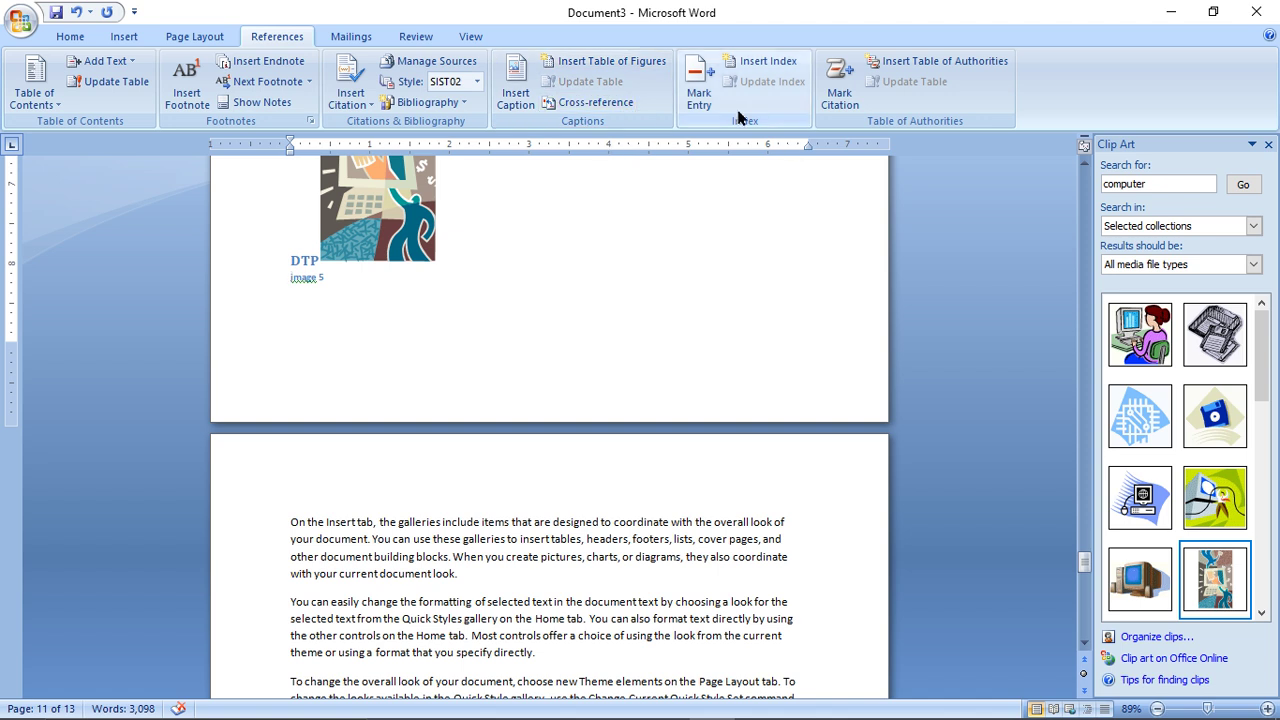
pyautogui.click(1084, 563)
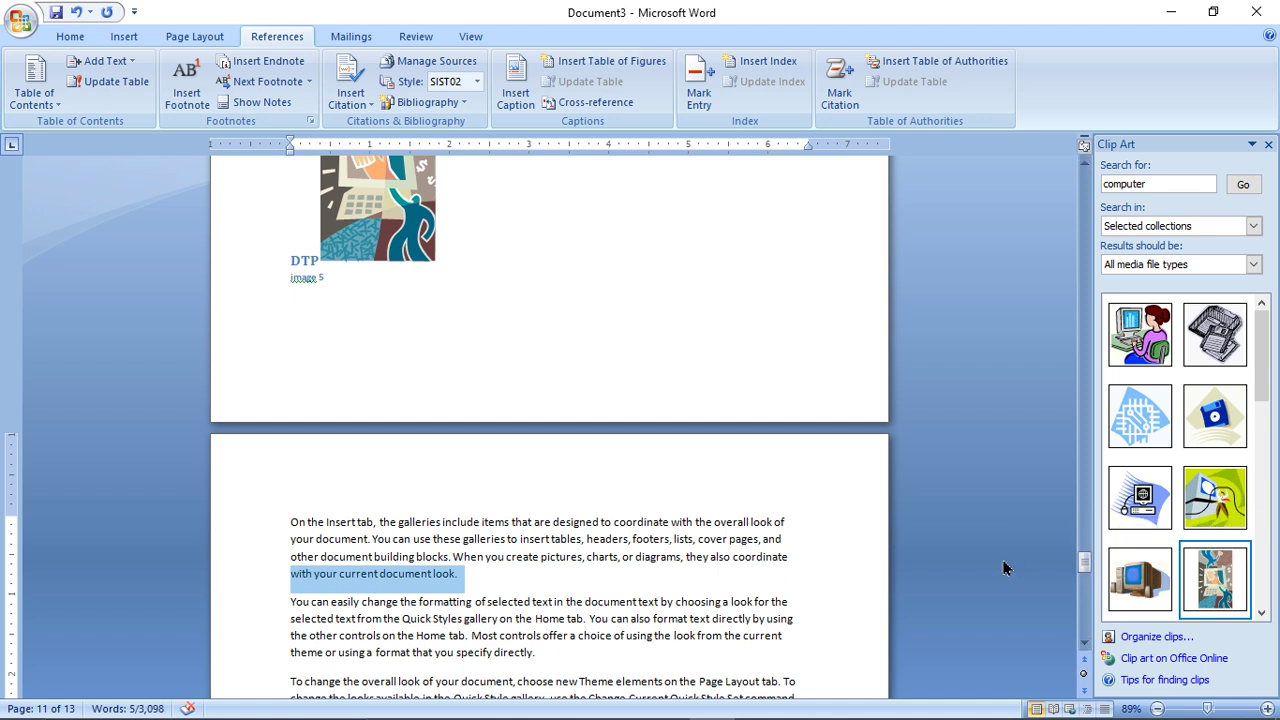
pyautogui.click(260, 548)
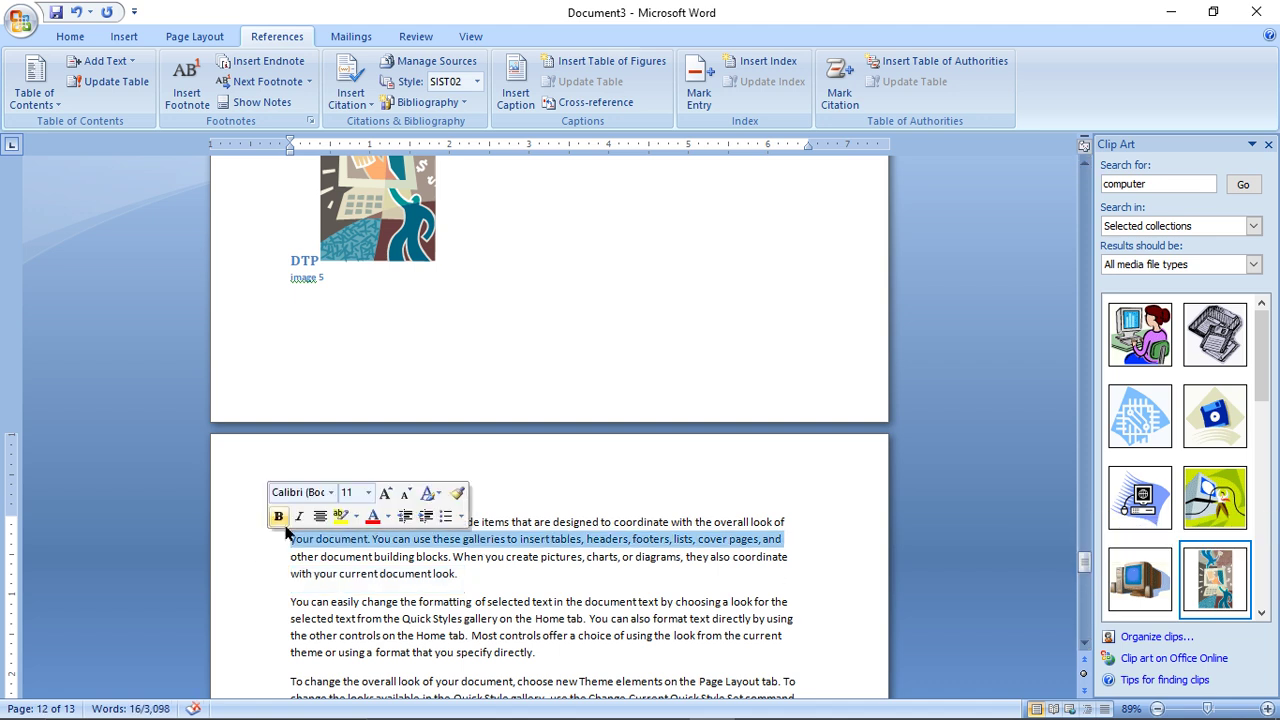
pyautogui.click(320, 545)
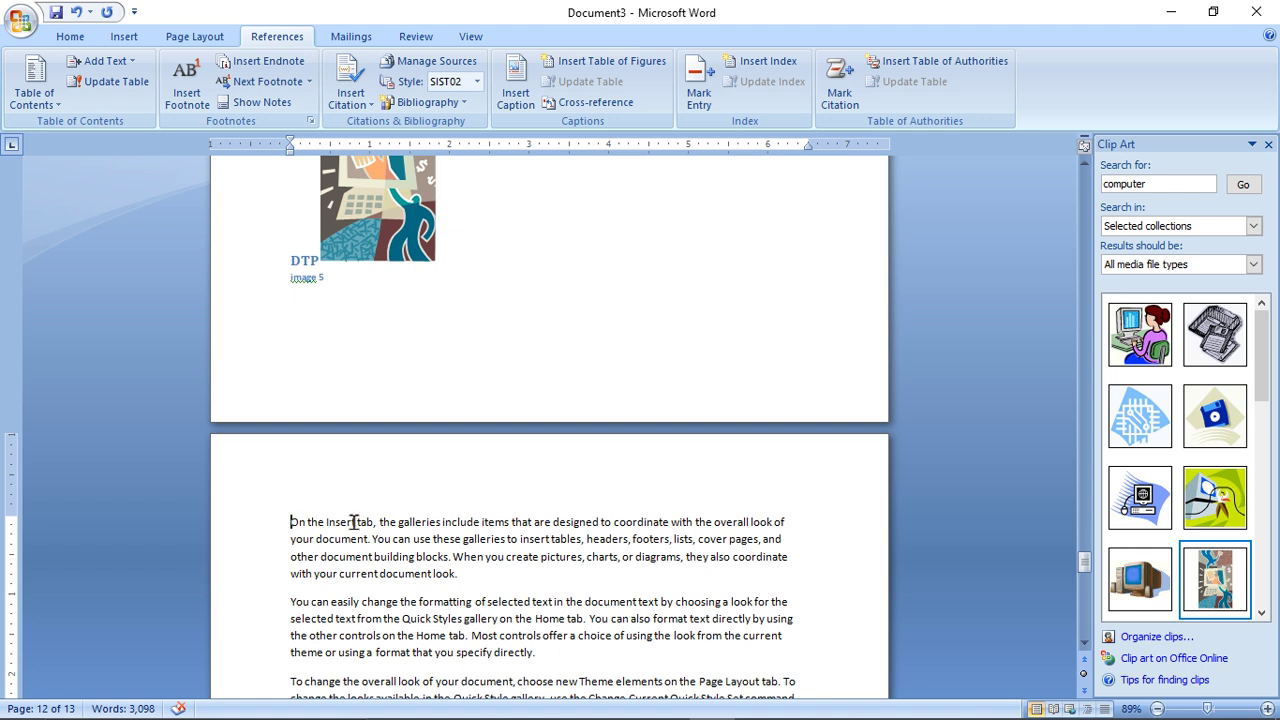
pyautogui.moveTo(355, 521); pyautogui.dragTo(375, 522)
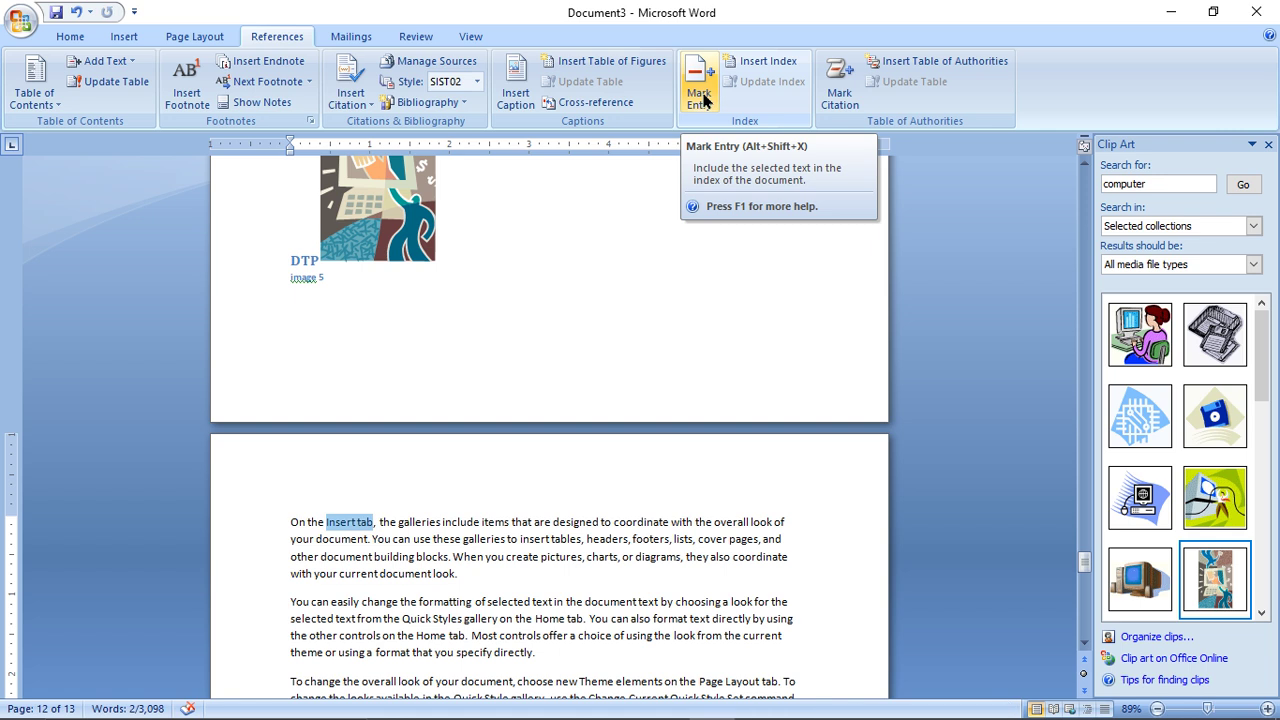
pyautogui.click(702, 98)
pyautogui.click(605, 266)
pyautogui.write('IT')
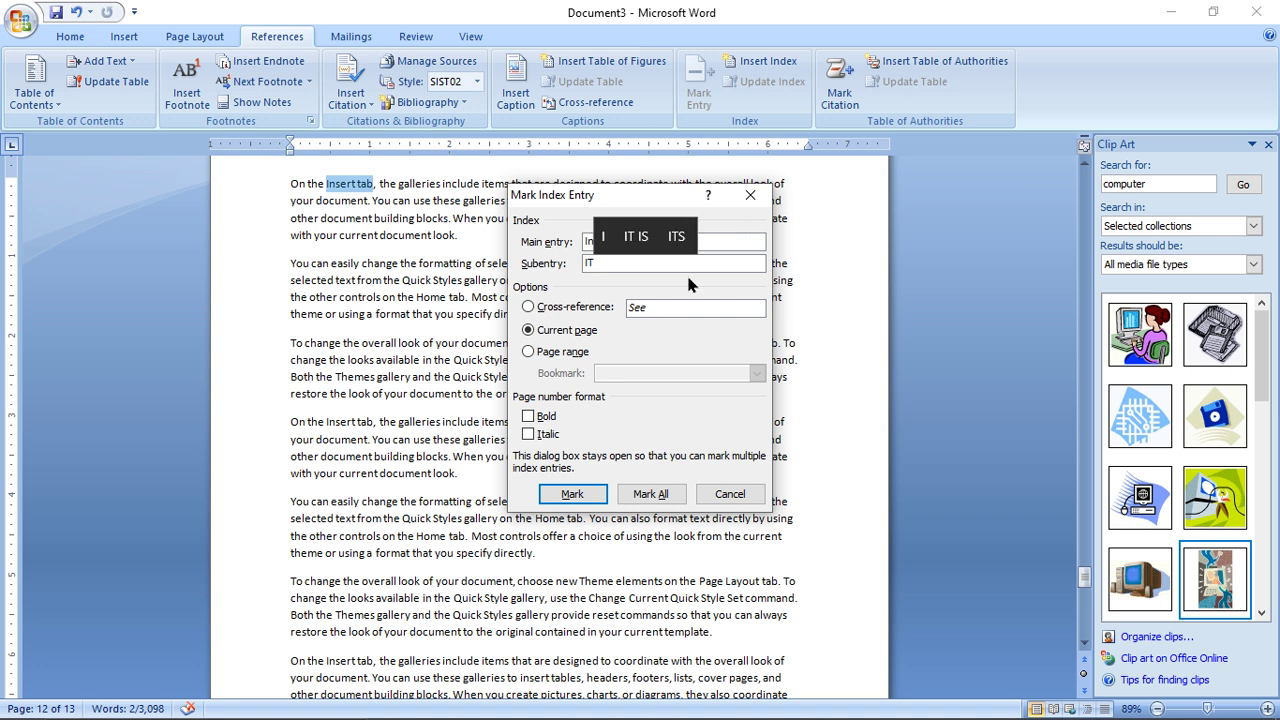
pyautogui.click(578, 495)
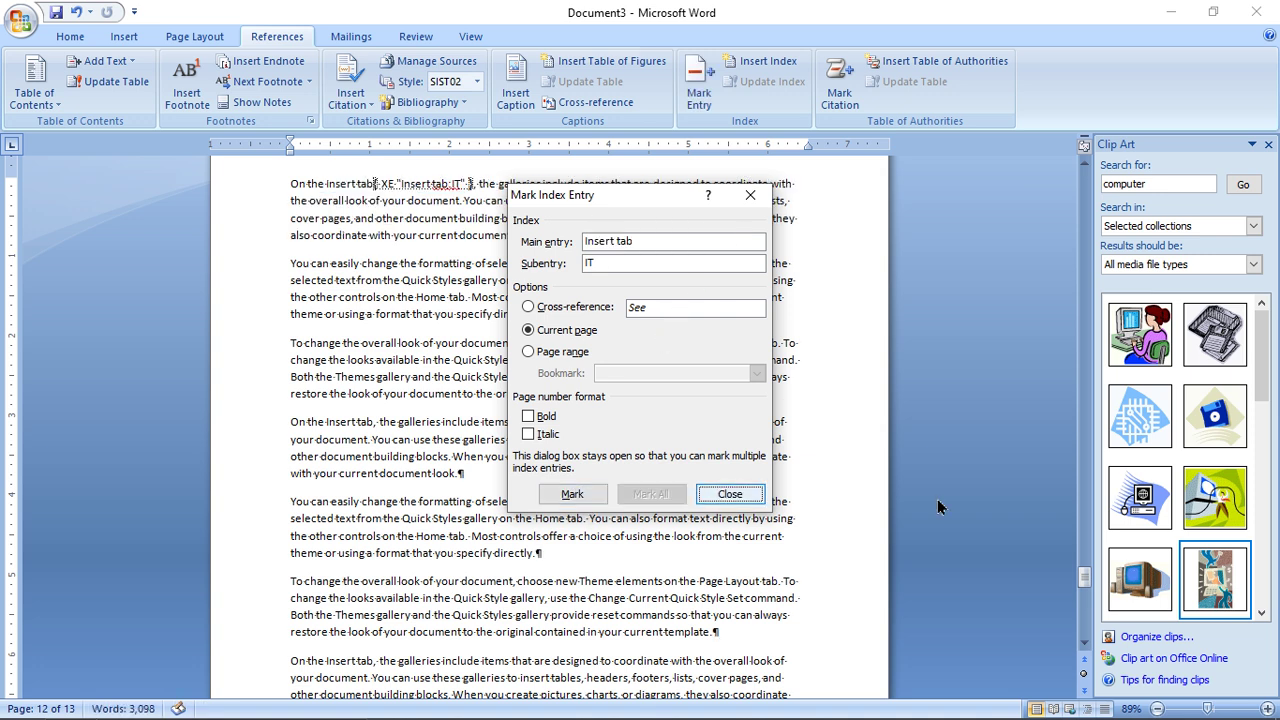
pyautogui.click(729, 494)
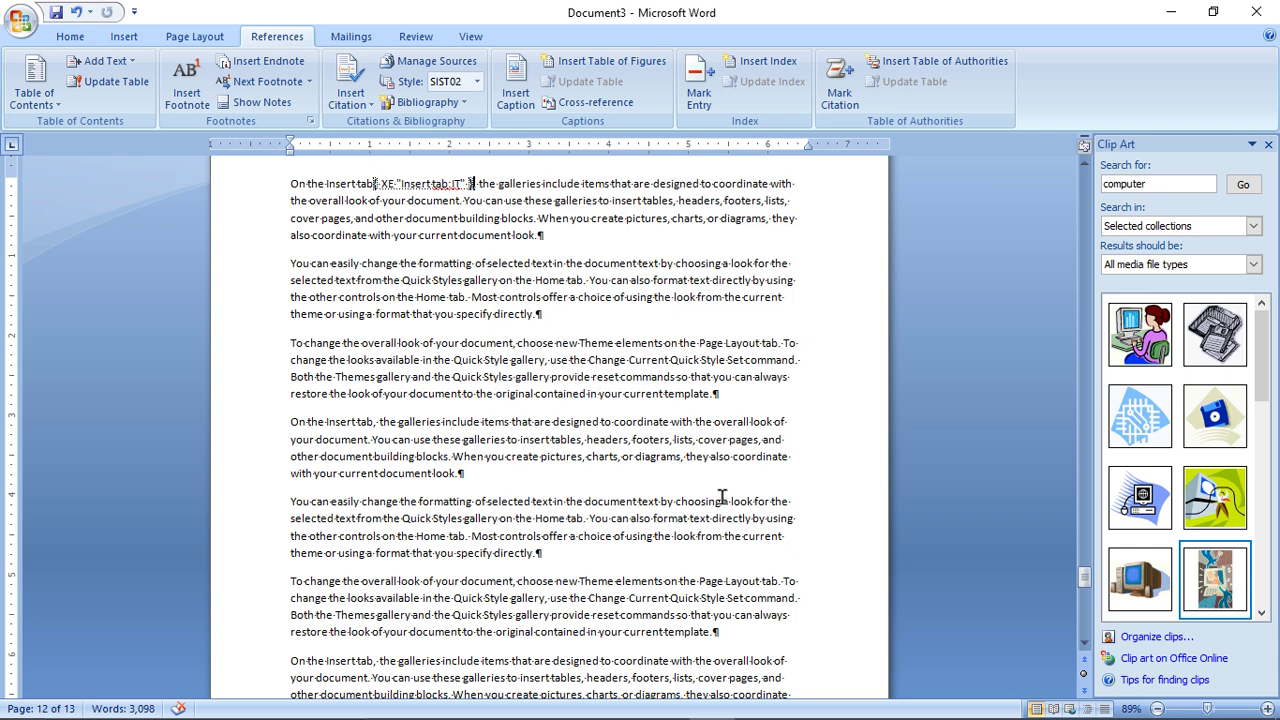
# - Mark "You can easily" in the last page's second paragraph as an index entry with subentry YC
pyautogui.click(1083, 645)
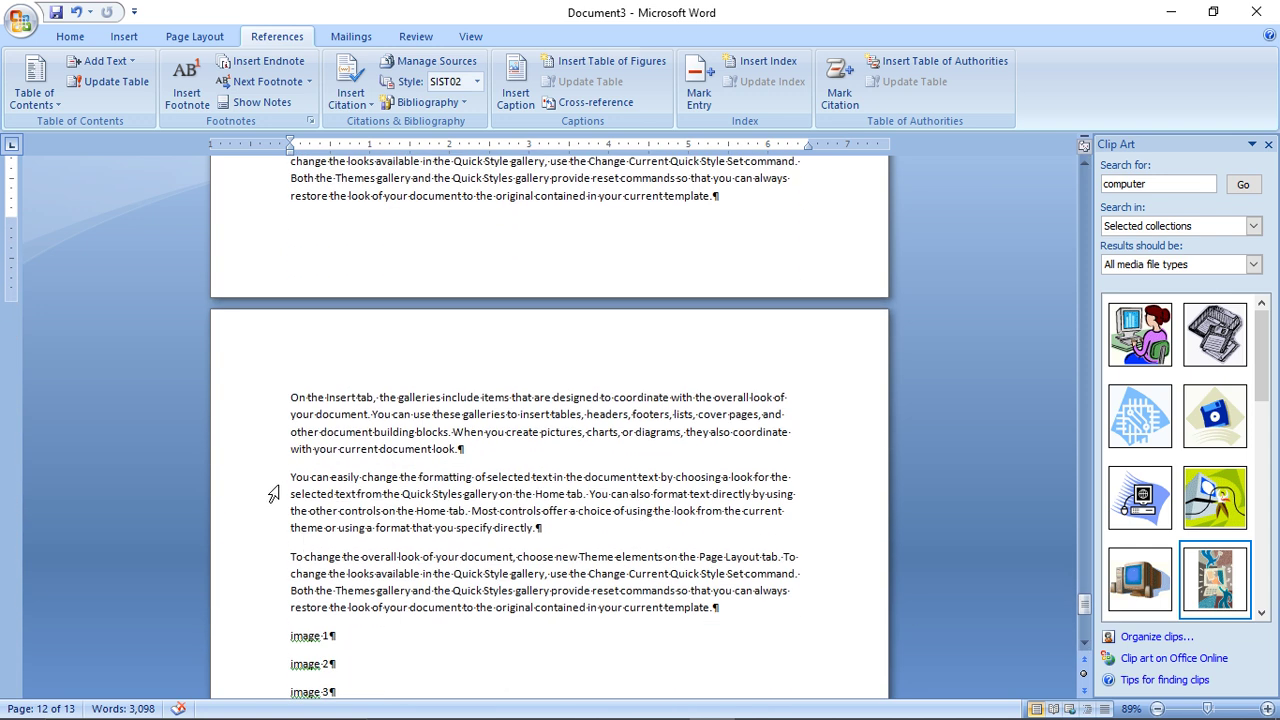
pyautogui.moveTo(290, 478)
pyautogui.mouseDown()
pyautogui.moveTo(344, 494)
pyautogui.moveTo(356, 478)
pyautogui.moveTo(300, 478)
pyautogui.mouseUp()
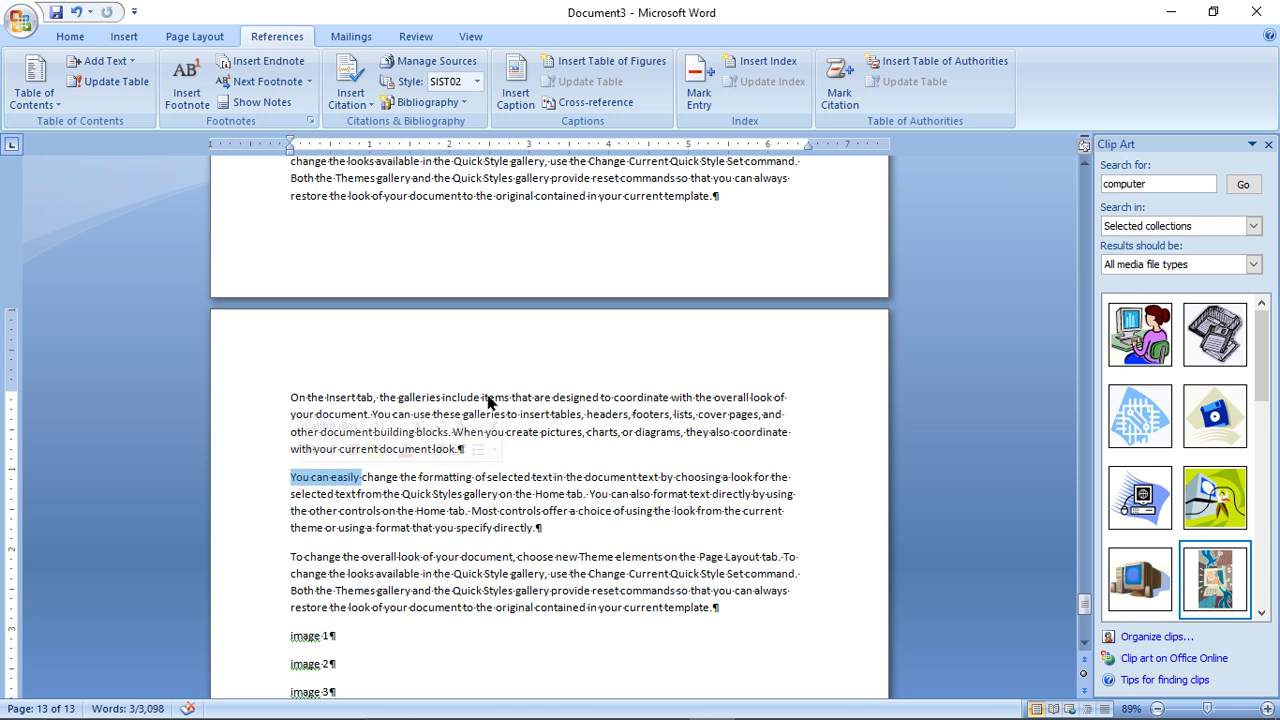
pyautogui.click(700, 88)
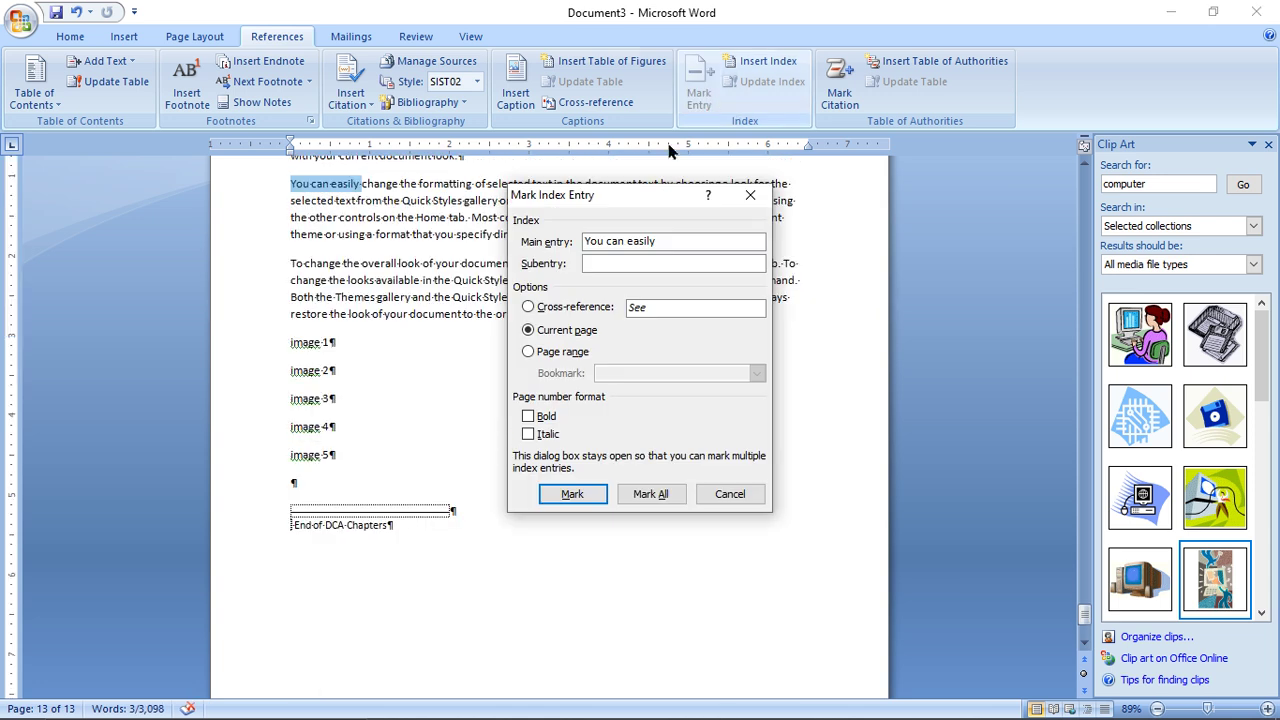
pyautogui.click(631, 264)
pyautogui.write('YC')
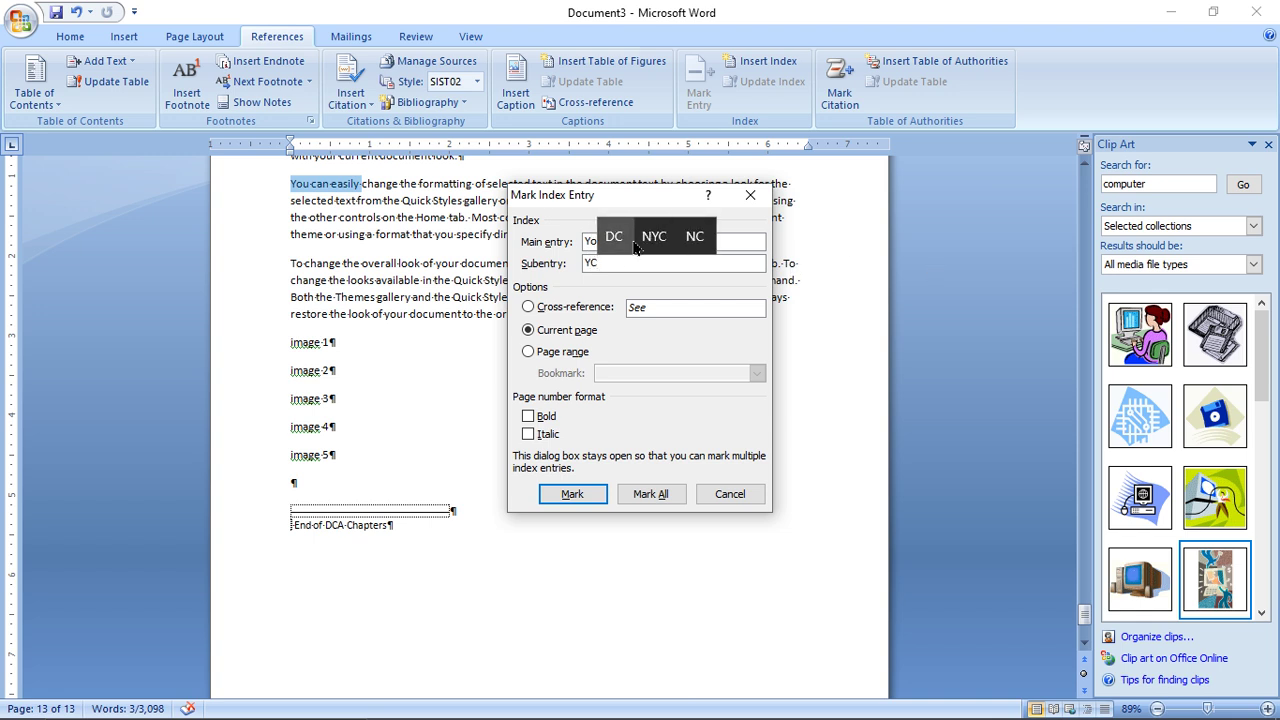
pyautogui.click(580, 492)
pyautogui.click(730, 494)
# - Mark "To change" at the start of the page following the image 4 picture as an index entry with subentry TC
pyautogui.moveTo(1085, 614); pyautogui.dragTo(1077, 490)
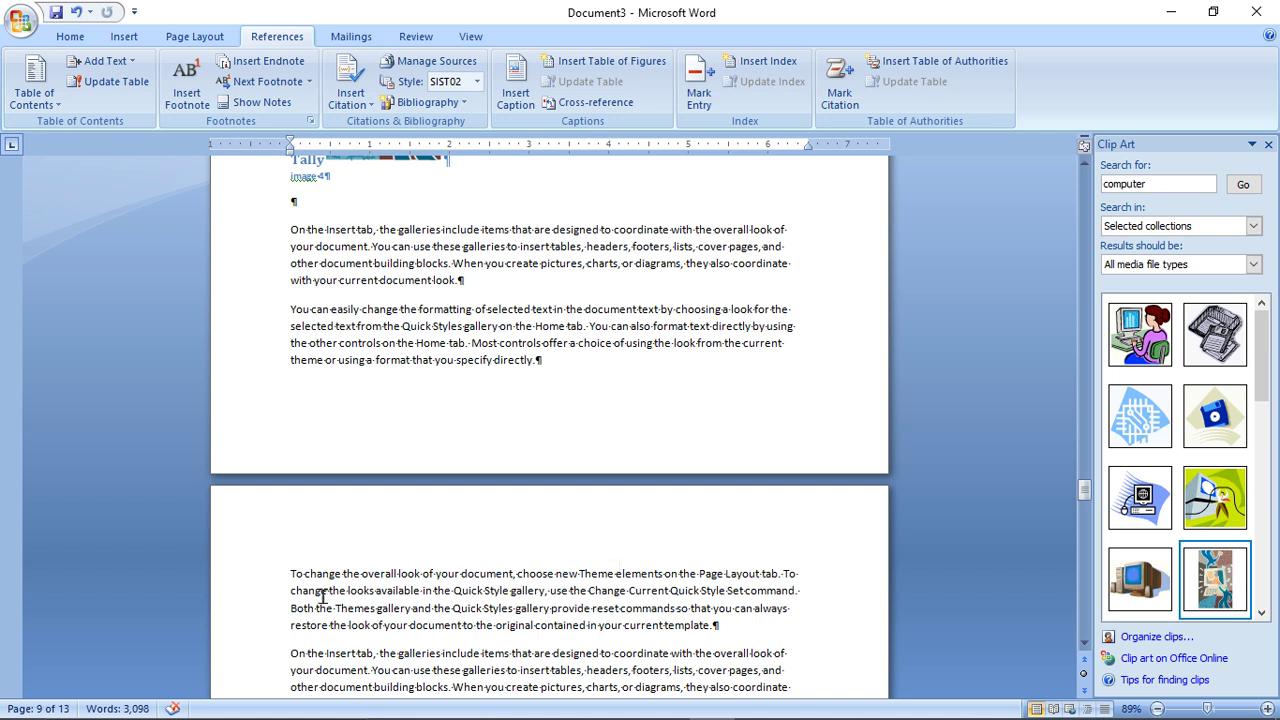
pyautogui.moveTo(289, 576); pyautogui.dragTo(343, 576)
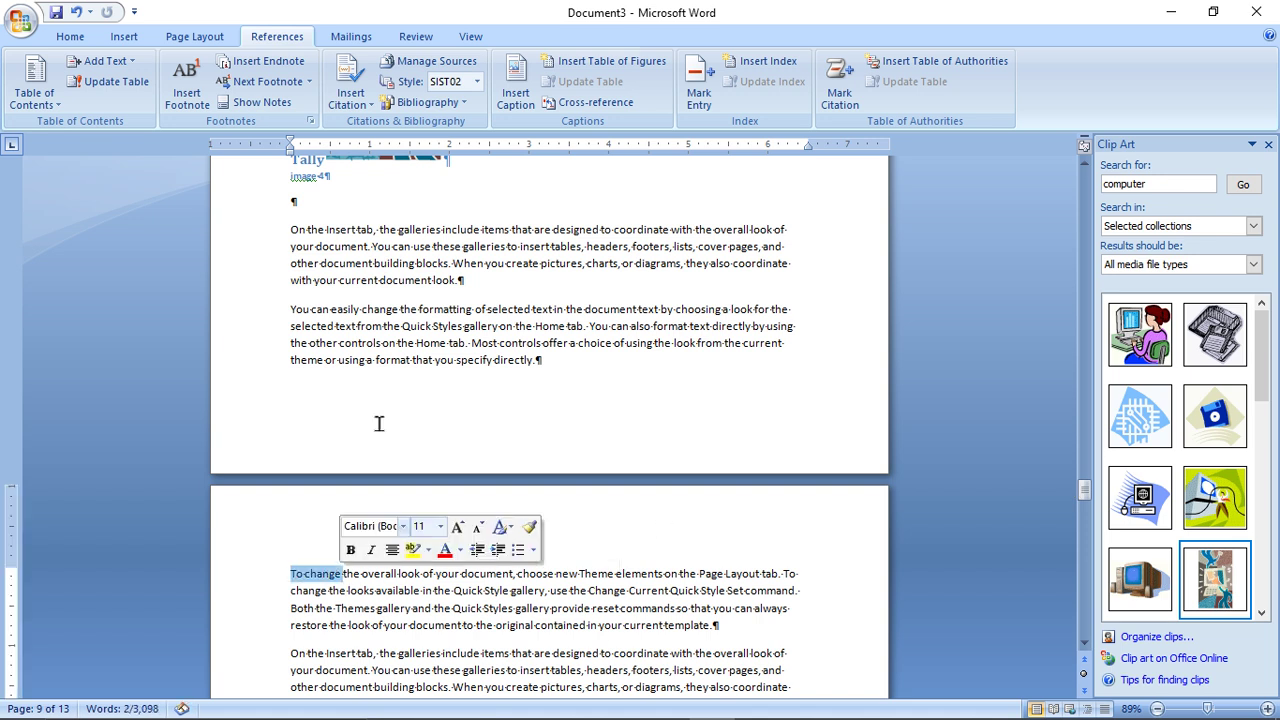
pyautogui.click(694, 95)
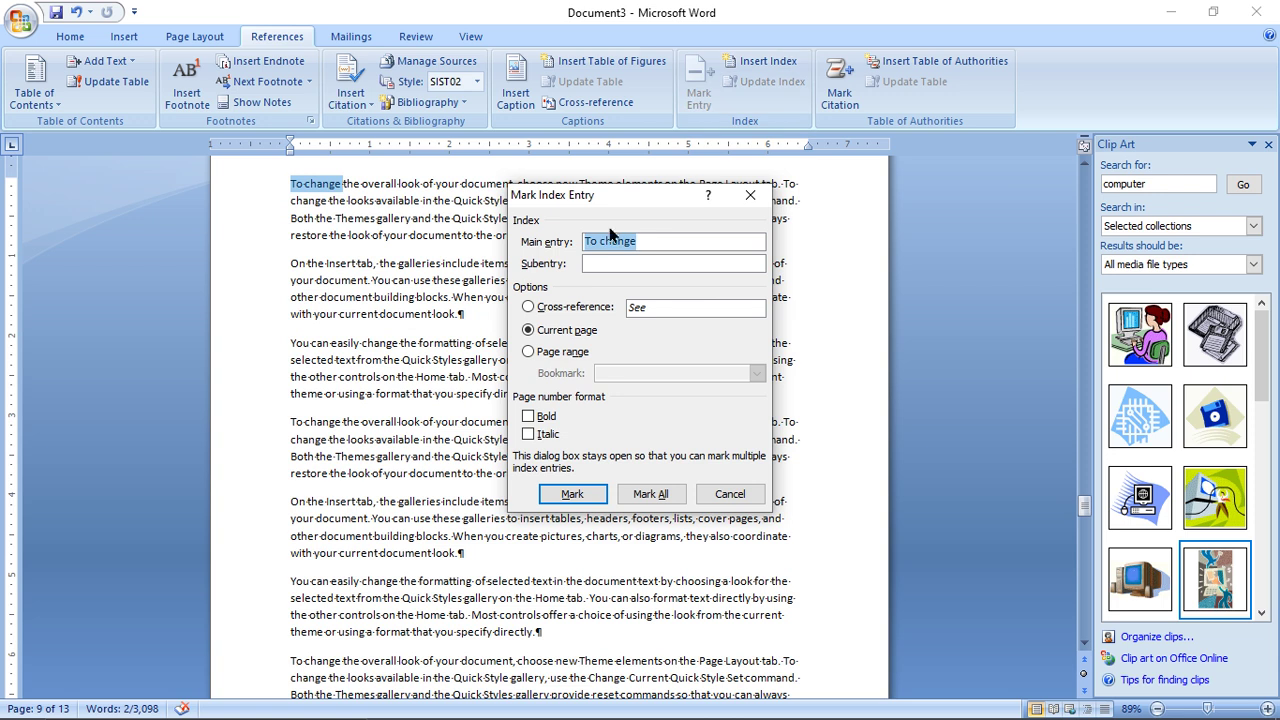
pyautogui.click(595, 264)
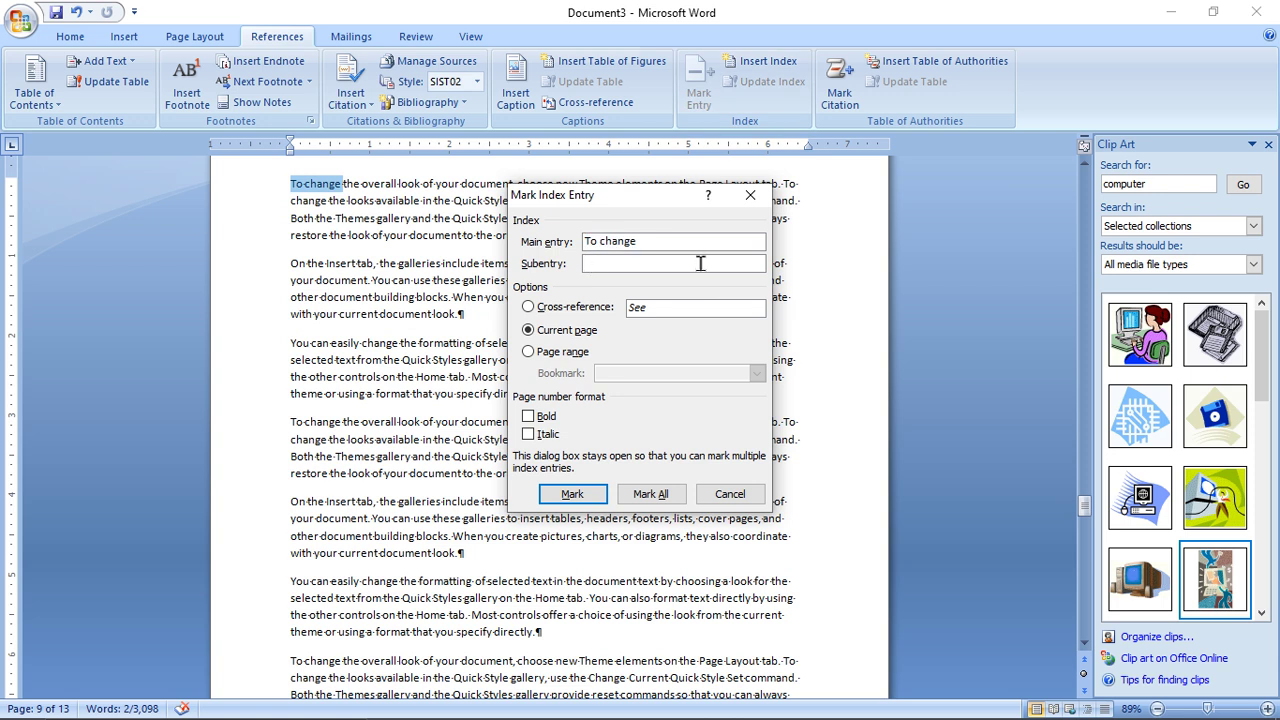
pyautogui.write('TC')
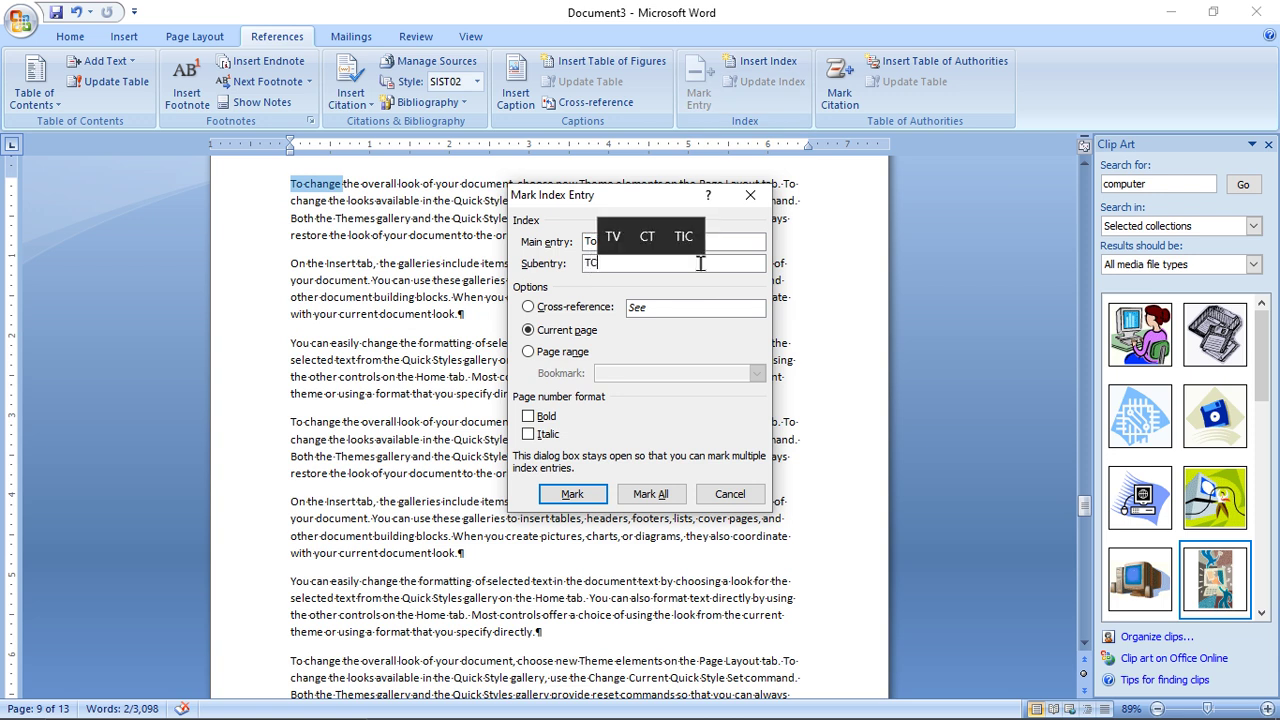
pyautogui.click(574, 494)
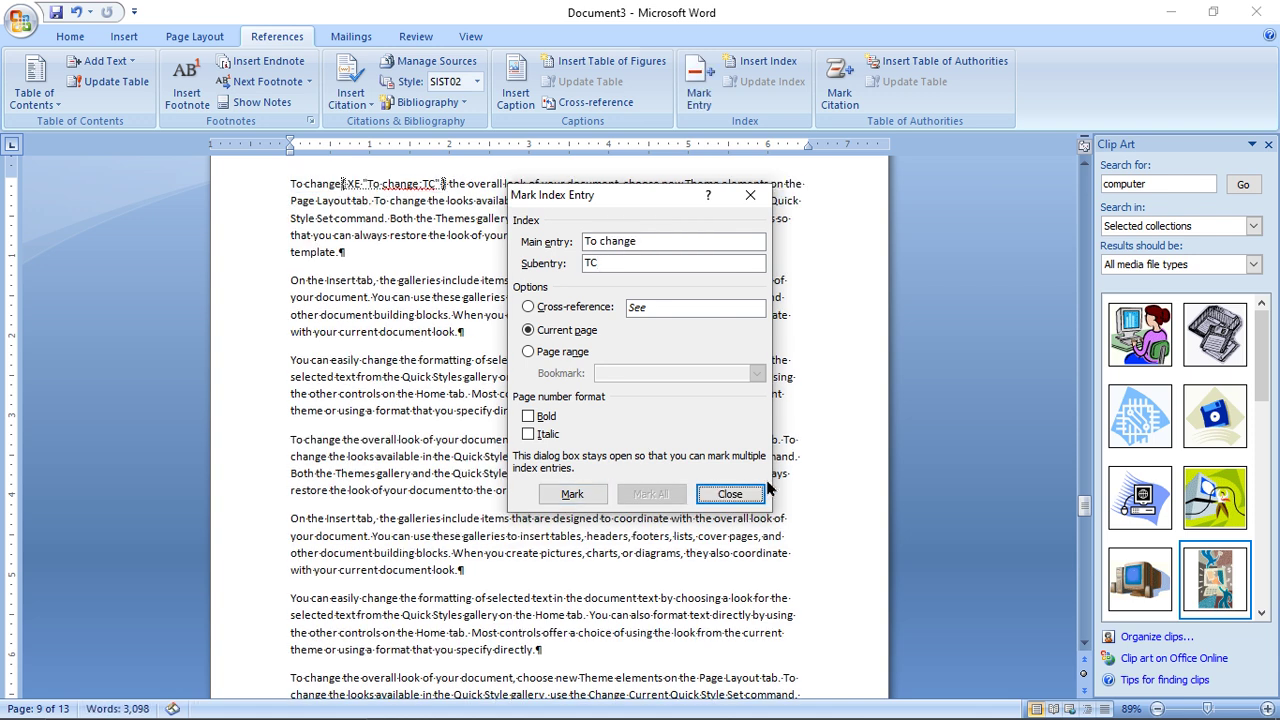
pyautogui.click(733, 493)
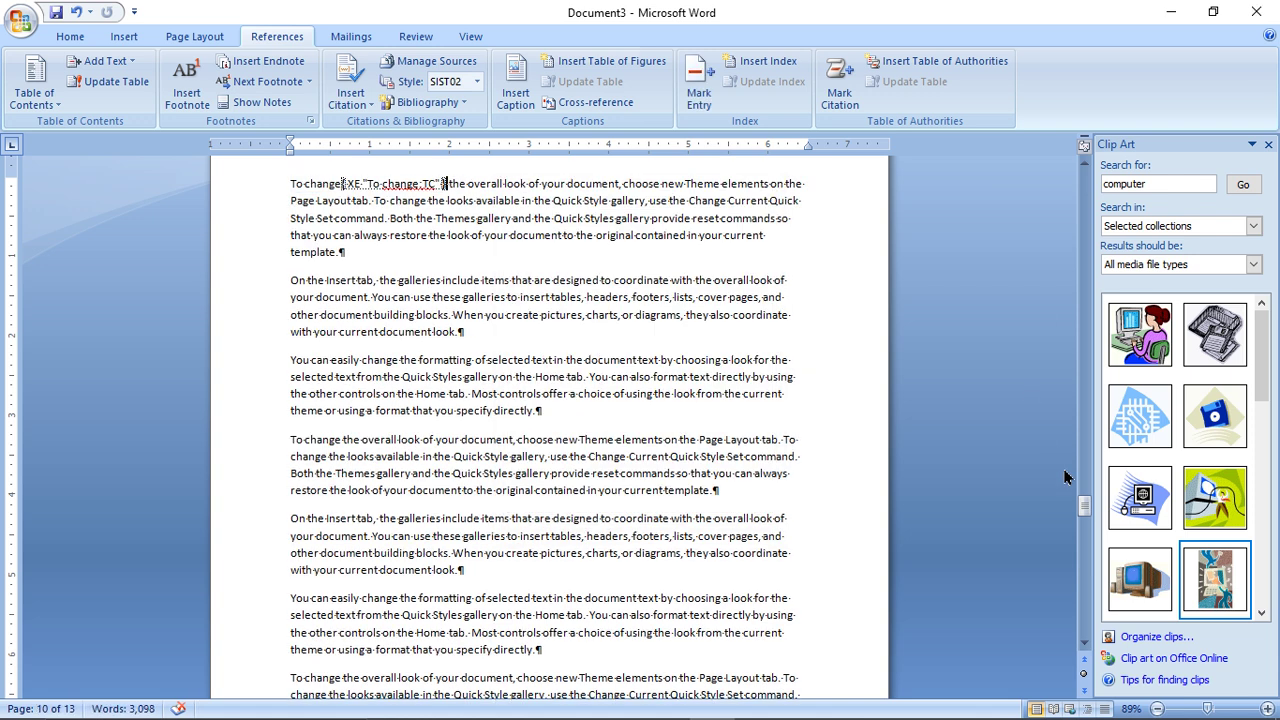
# - Hide the formatting marks and insert an indented two-column index below the table of figures on the first page
pyautogui.moveTo(1087, 506); pyautogui.dragTo(1083, 212)
pyautogui.moveTo(1084, 204); pyautogui.dragTo(1084, 198)
pyautogui.click(370, 430)
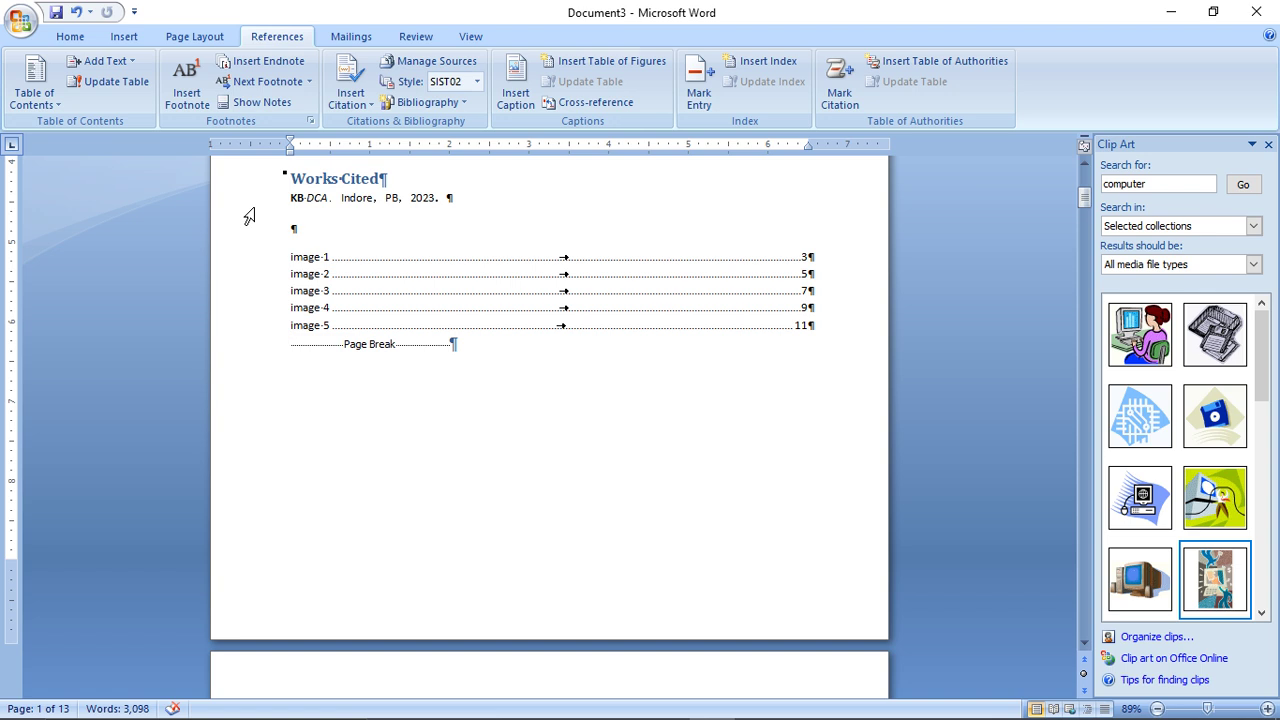
pyautogui.click(70, 36)
pyautogui.click(578, 70)
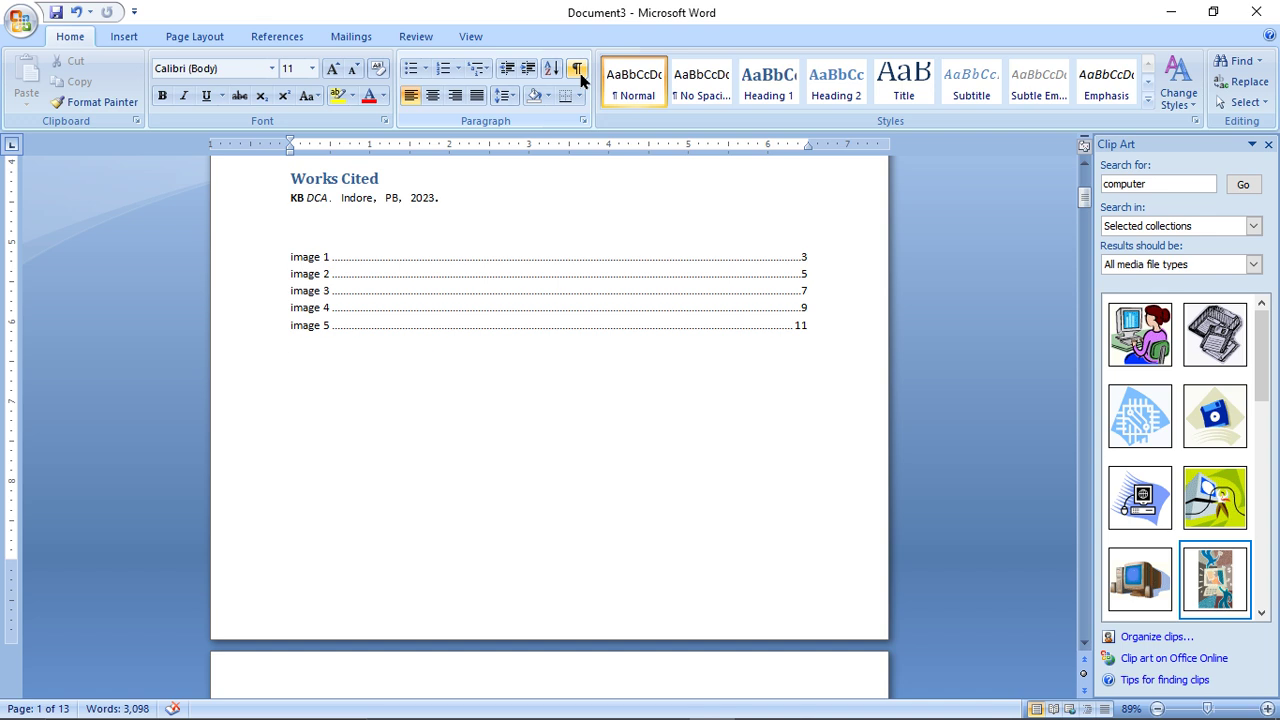
pyautogui.click(262, 36)
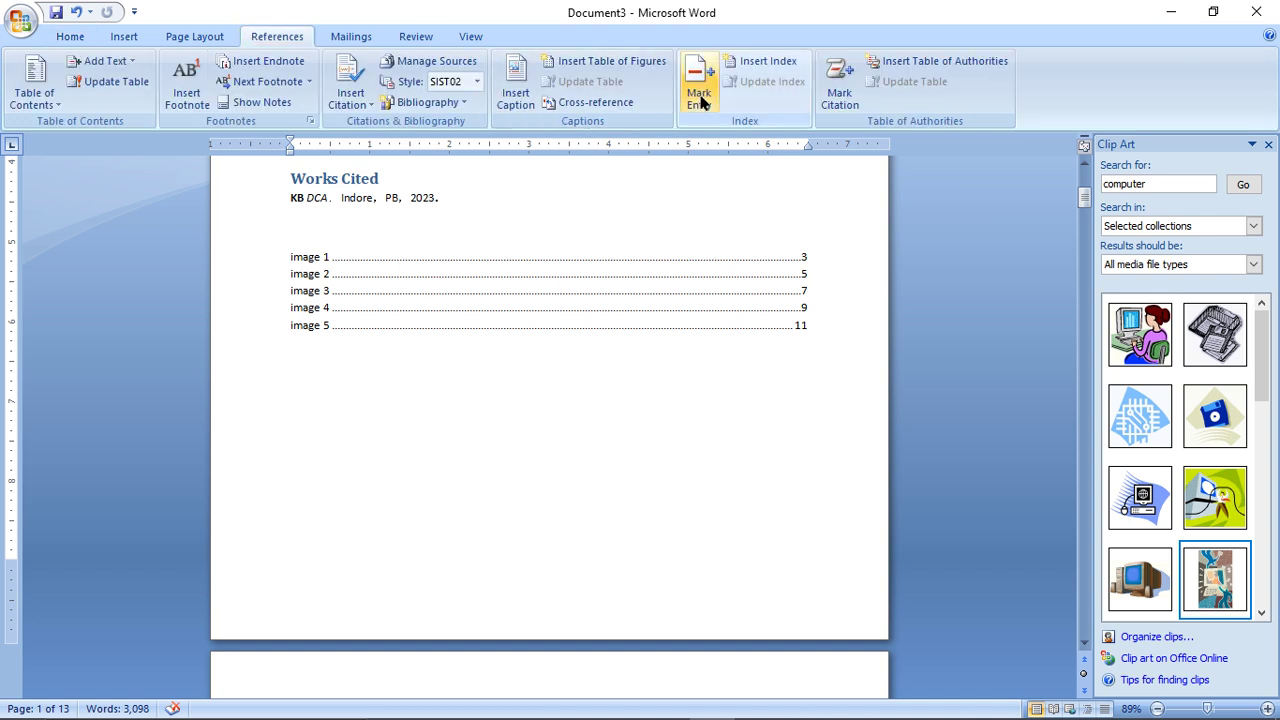
pyautogui.click(755, 70)
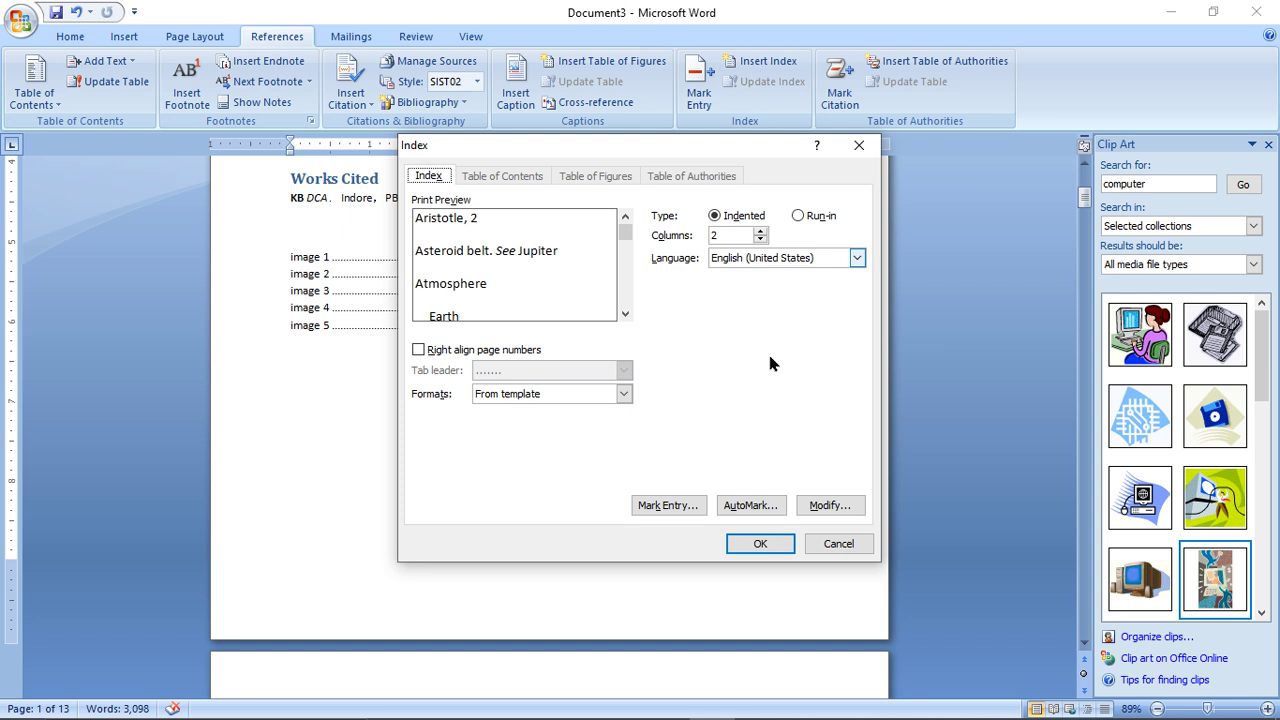
pyautogui.click(760, 544)
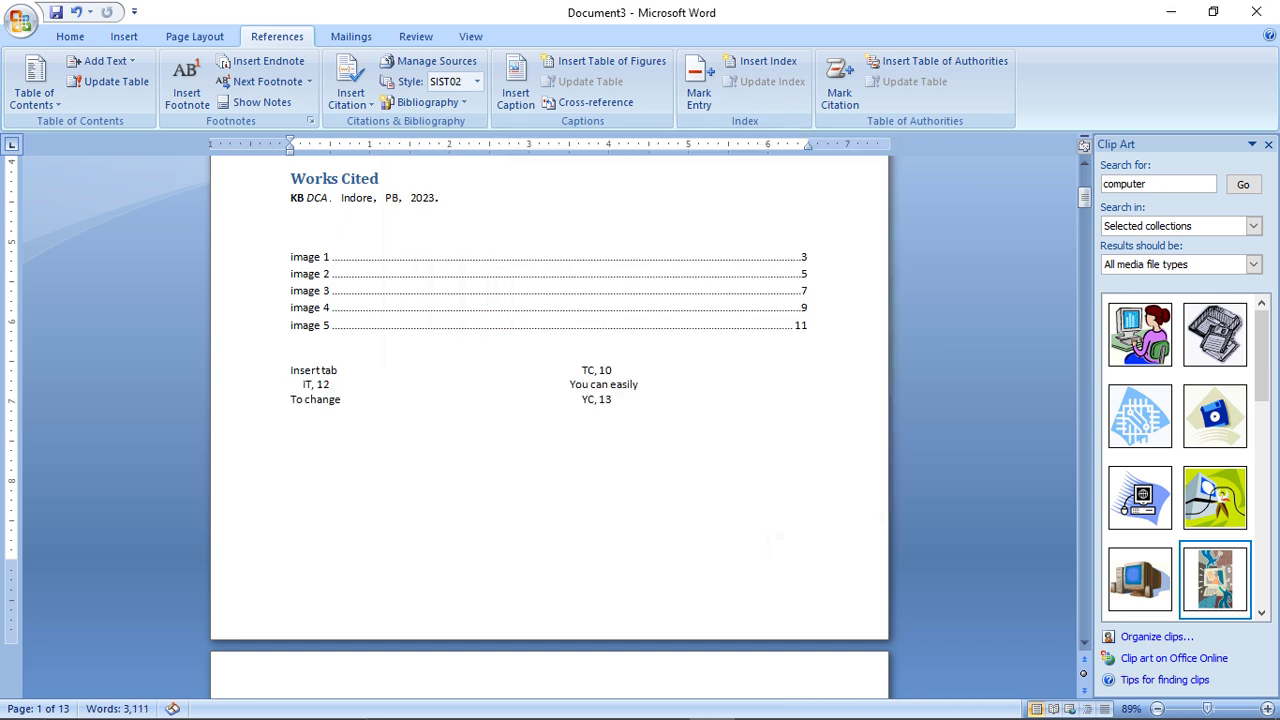
pyautogui.click(350, 376)
pyautogui.click(349, 380)
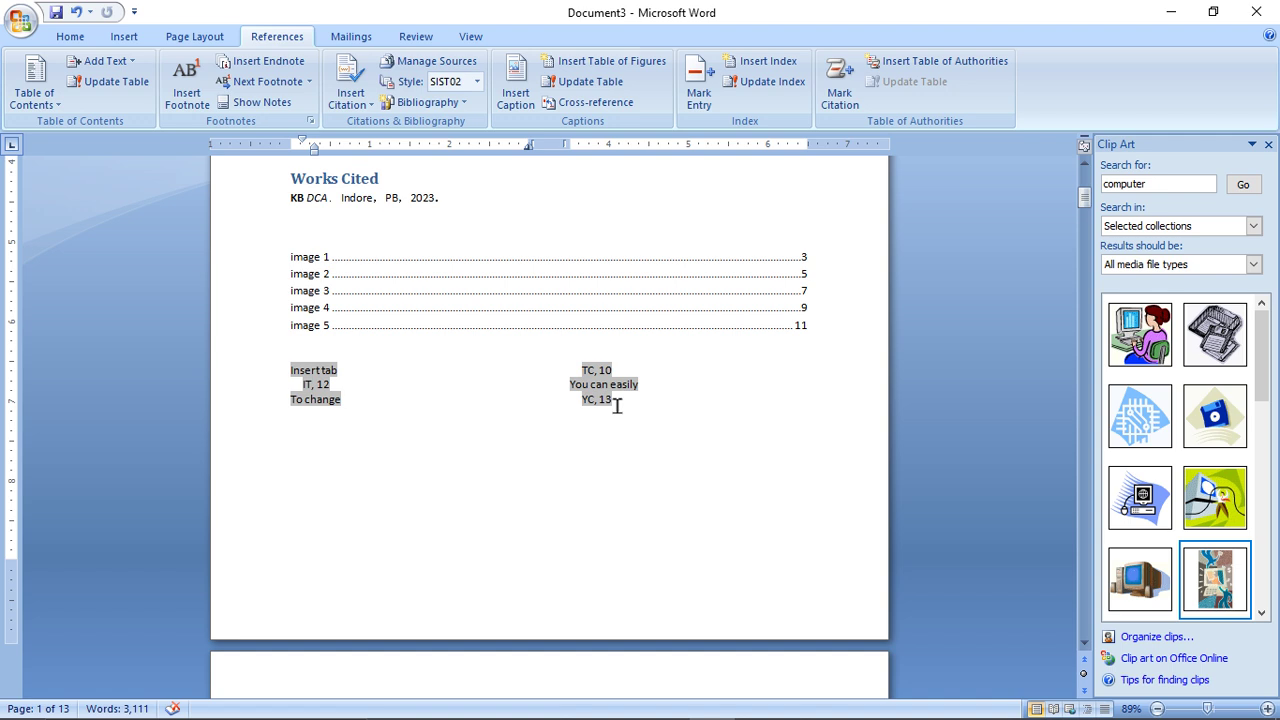
pyautogui.moveTo(296, 404); pyautogui.dragTo(337, 400)
pyautogui.click(590, 375)
# - Mark the Bibliography heading as a citation in the Cases category
pyautogui.click(1083, 167)
pyautogui.click(1083, 167)
pyautogui.click(323, 345)
pyautogui.tripleClick(302, 352)
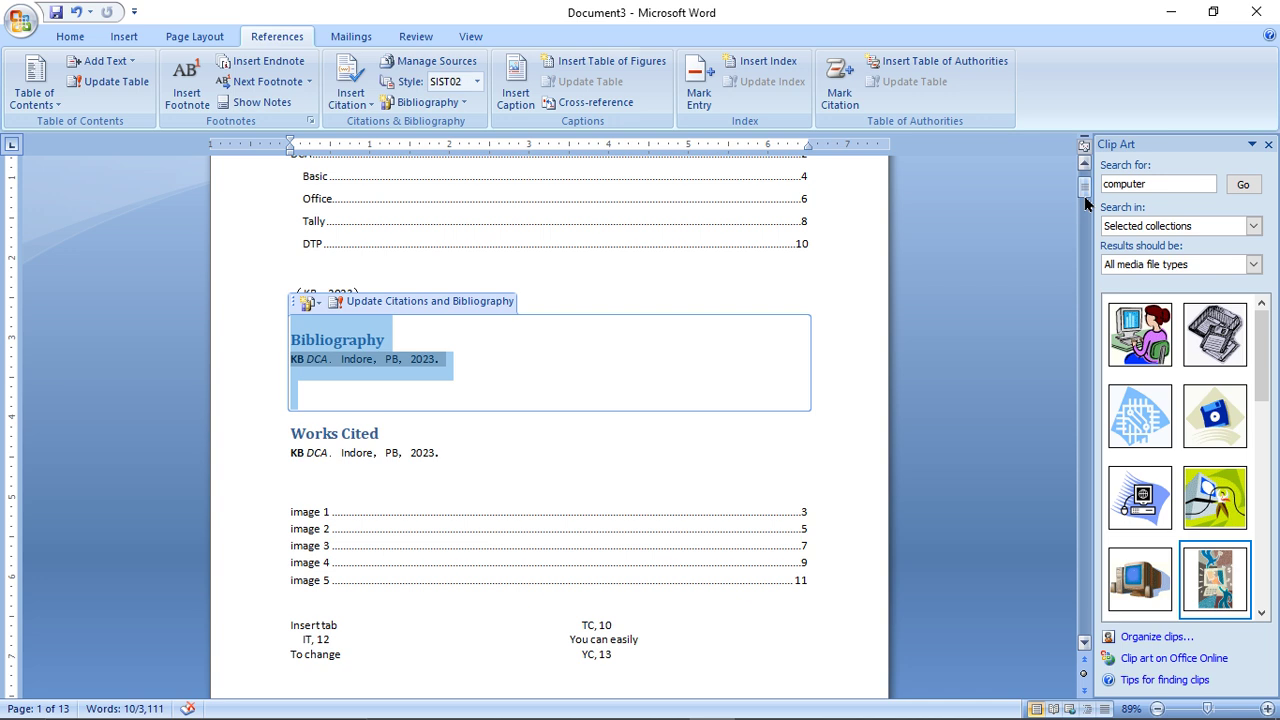
pyautogui.click(840, 92)
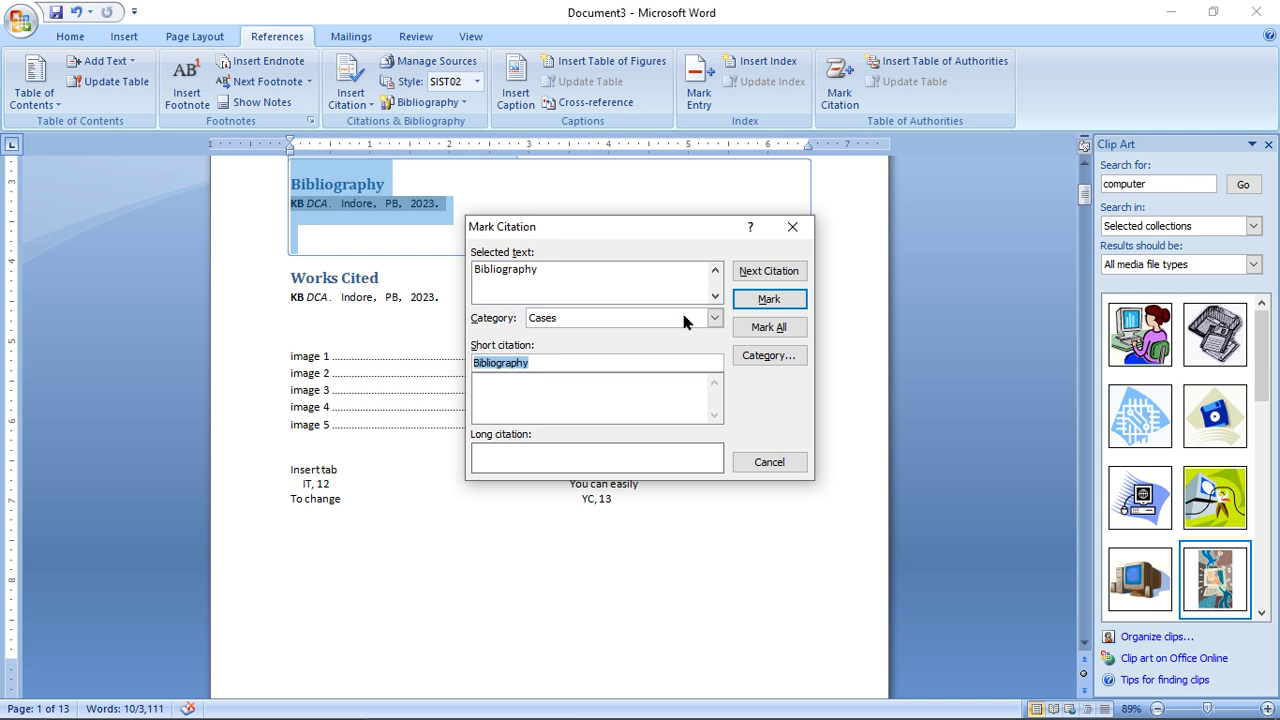
pyautogui.click(748, 299)
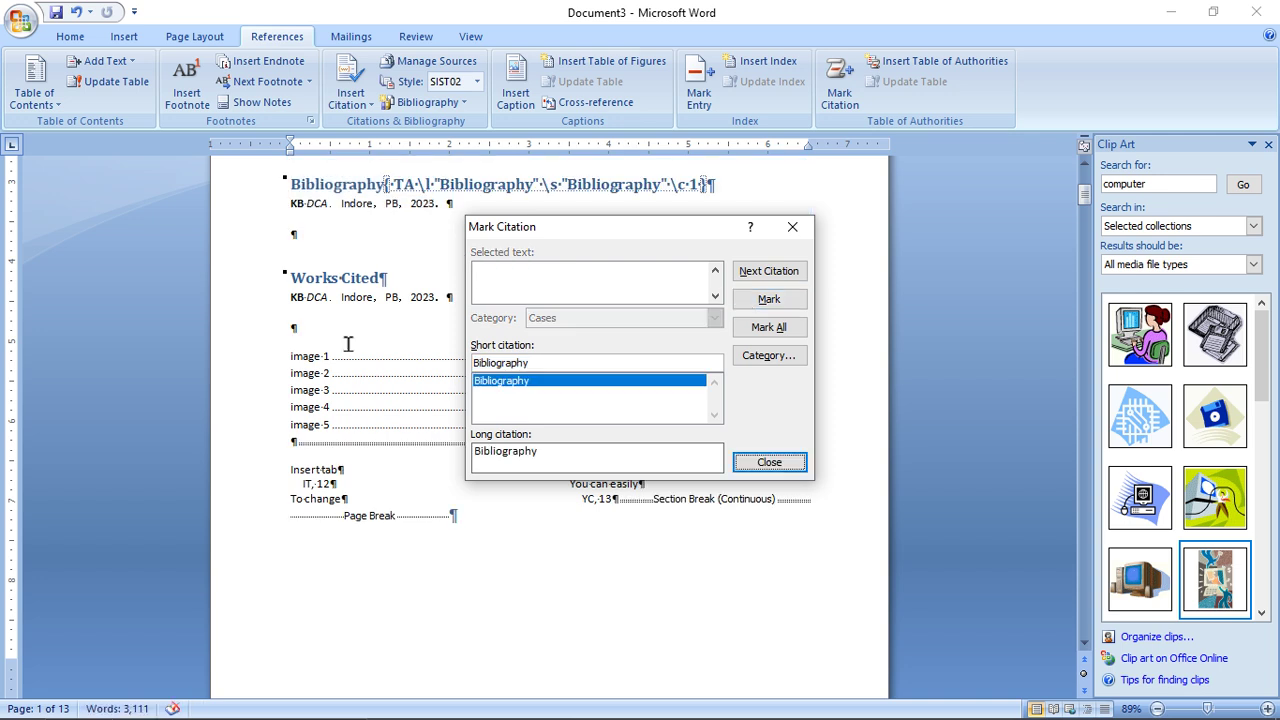
# - Mark the word "Works" in the Works Cited heading as a citation in the Cases category
pyautogui.moveTo(314, 278)
pyautogui.mouseDown()
pyautogui.moveTo(341, 278)
pyautogui.moveTo(290, 279)
pyautogui.mouseUp()
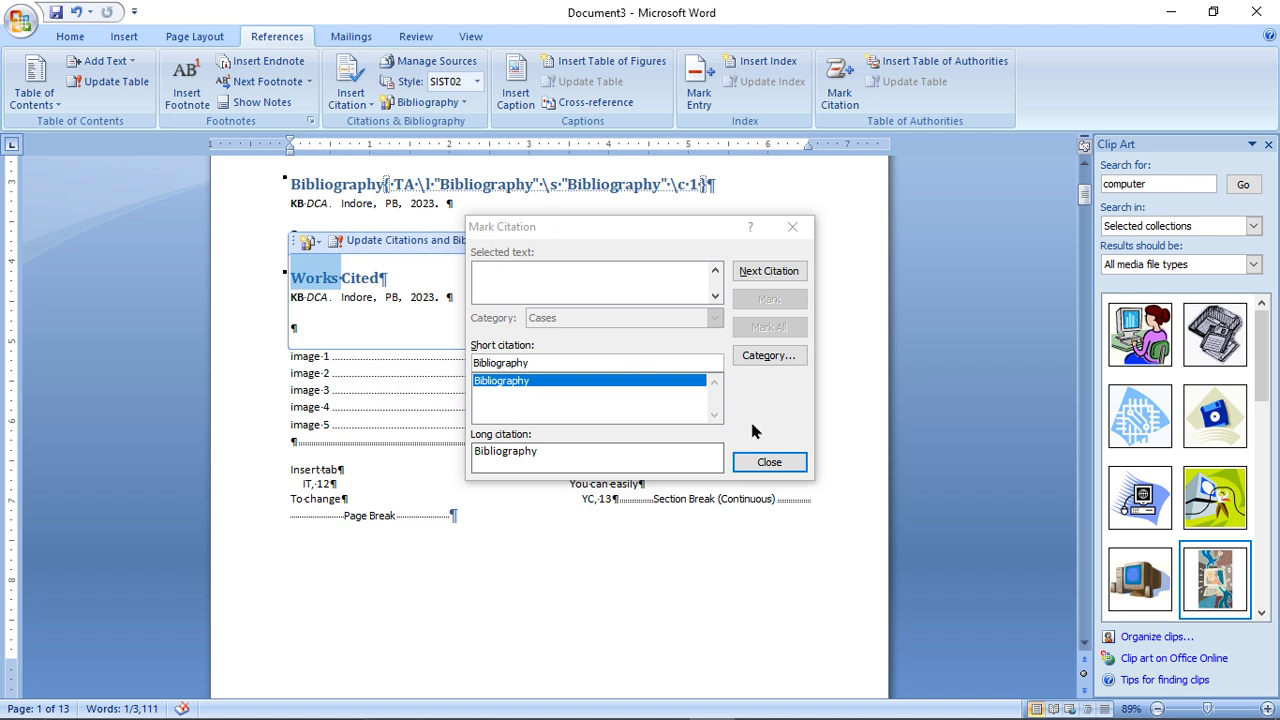
pyautogui.click(769, 462)
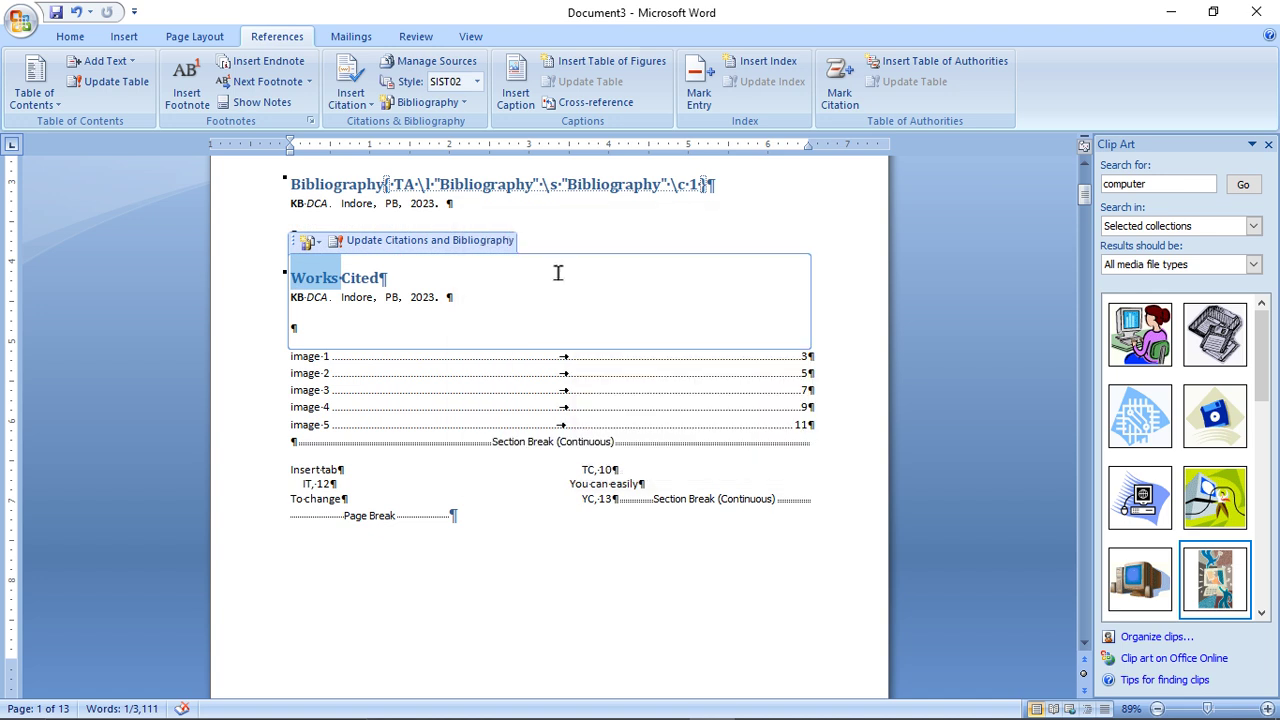
pyautogui.click(833, 110)
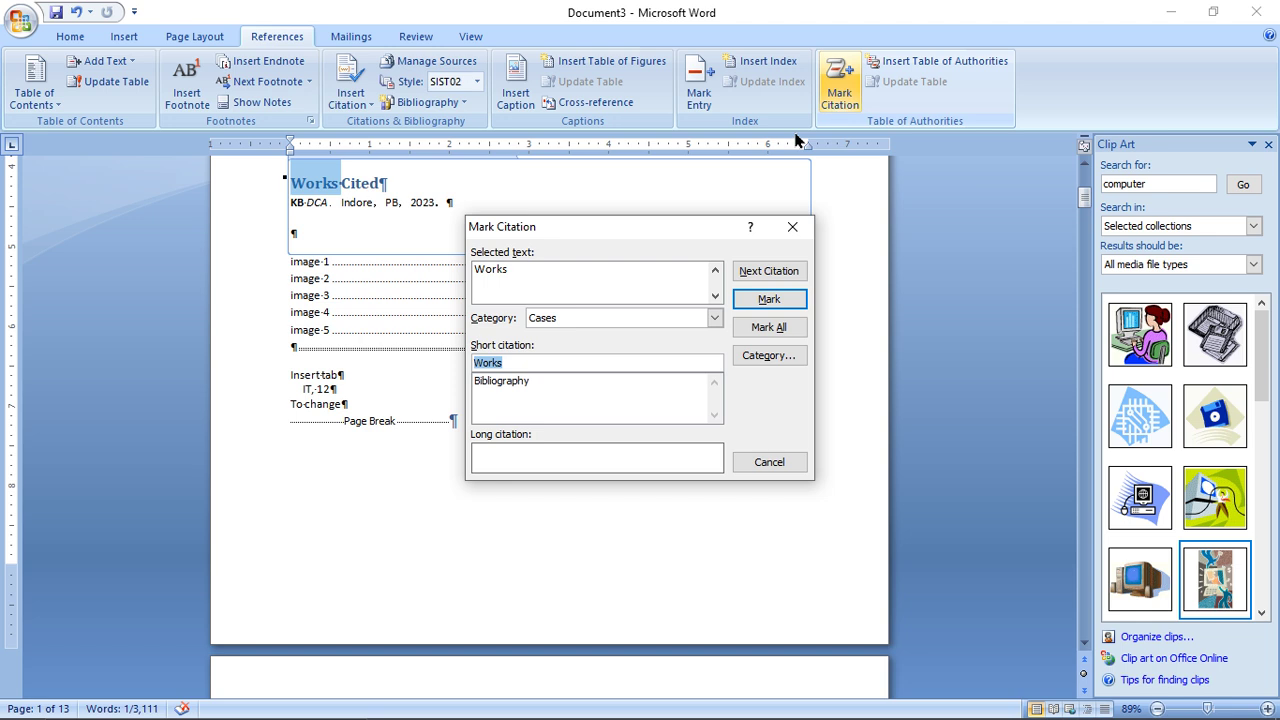
pyautogui.click(755, 300)
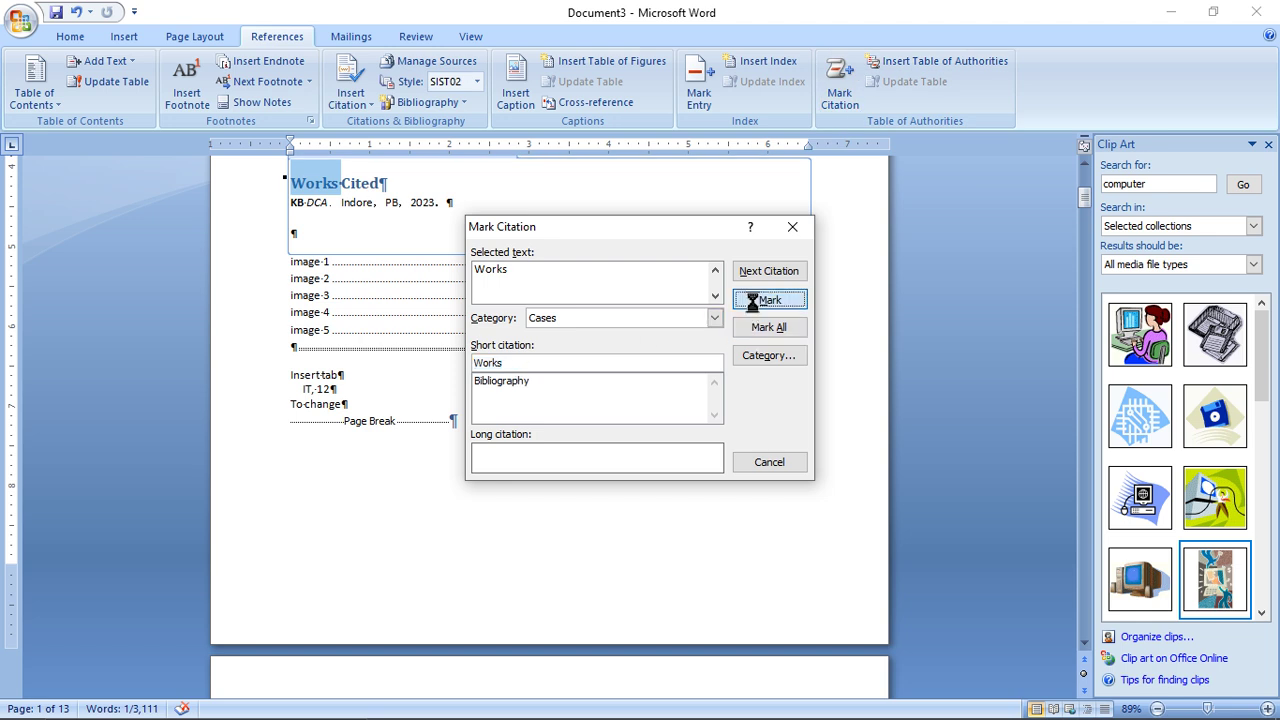
pyautogui.click(769, 462)
# - Turn off the display of formatting marks and add a new line below the index
pyautogui.click(266, 474)
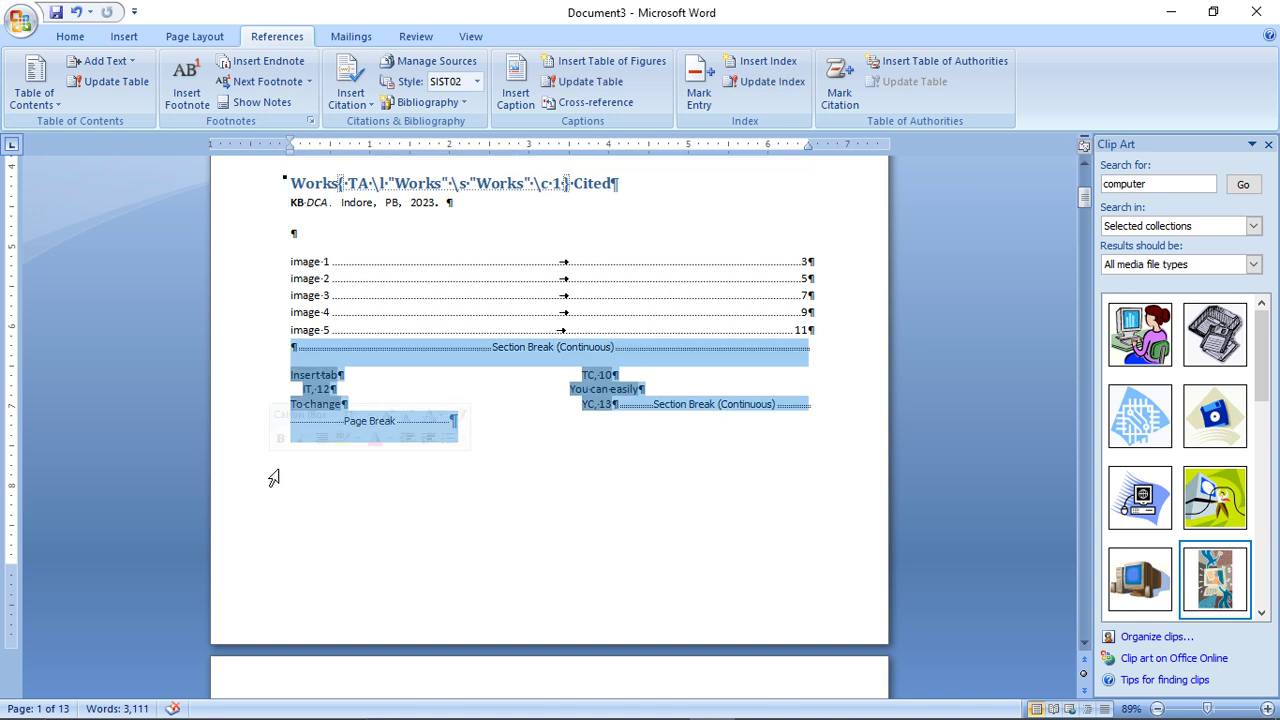
pyautogui.click(310, 474)
pyautogui.moveTo(310, 474); pyautogui.dragTo(160, 262)
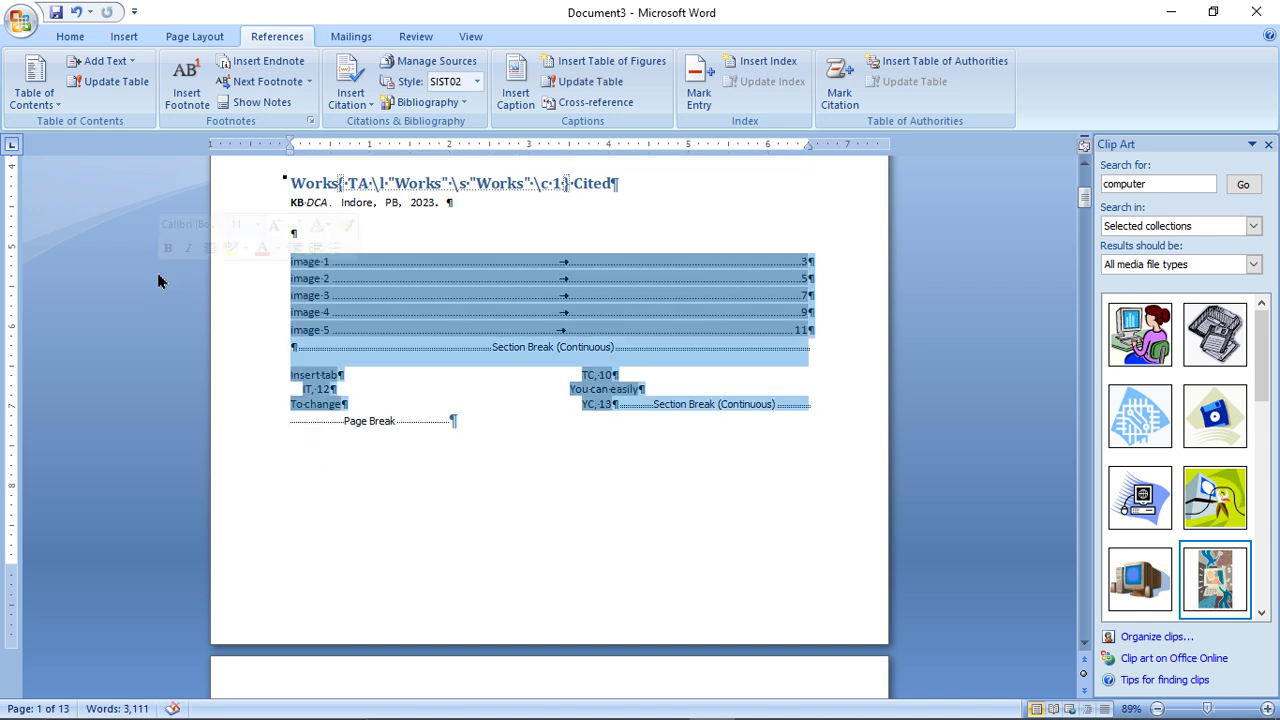
pyautogui.click(80, 38)
pyautogui.click(577, 68)
pyautogui.click(294, 462)
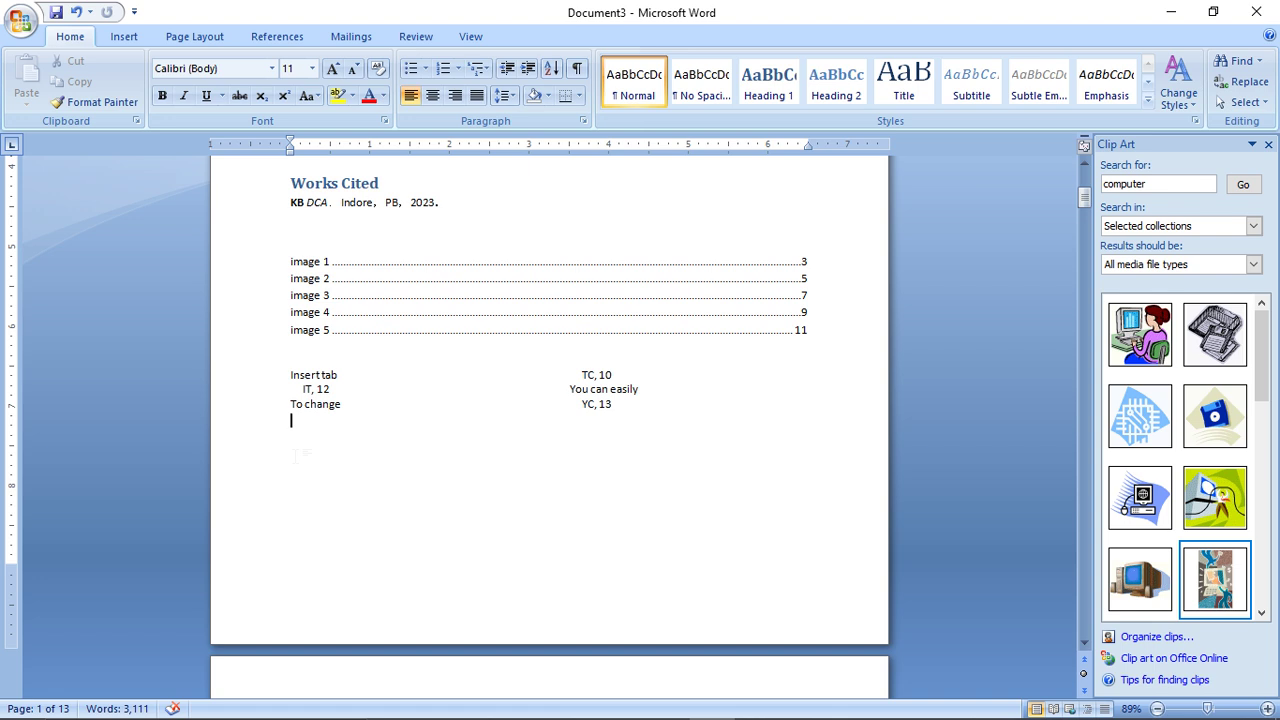
pyautogui.press('Return')
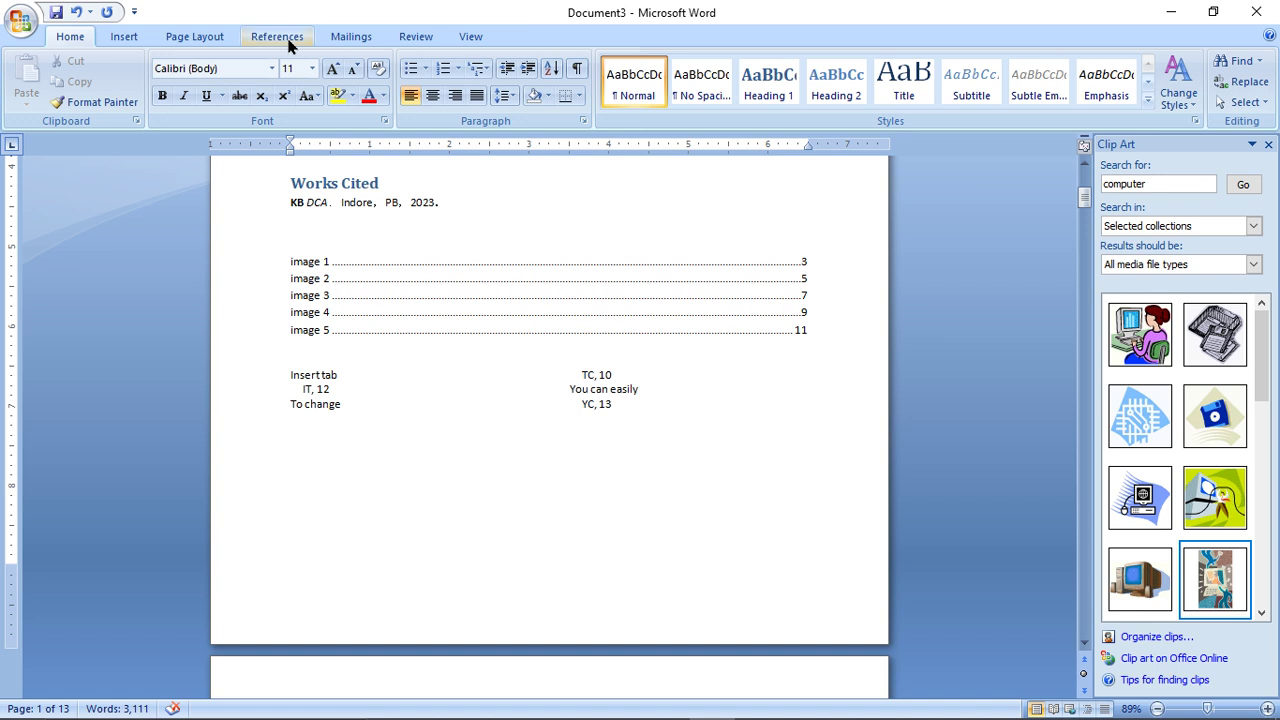
# - Insert a table of authorities covering all categories, in the From template format, on the new line below the index
pyautogui.click(138, 44)
pyautogui.click(280, 38)
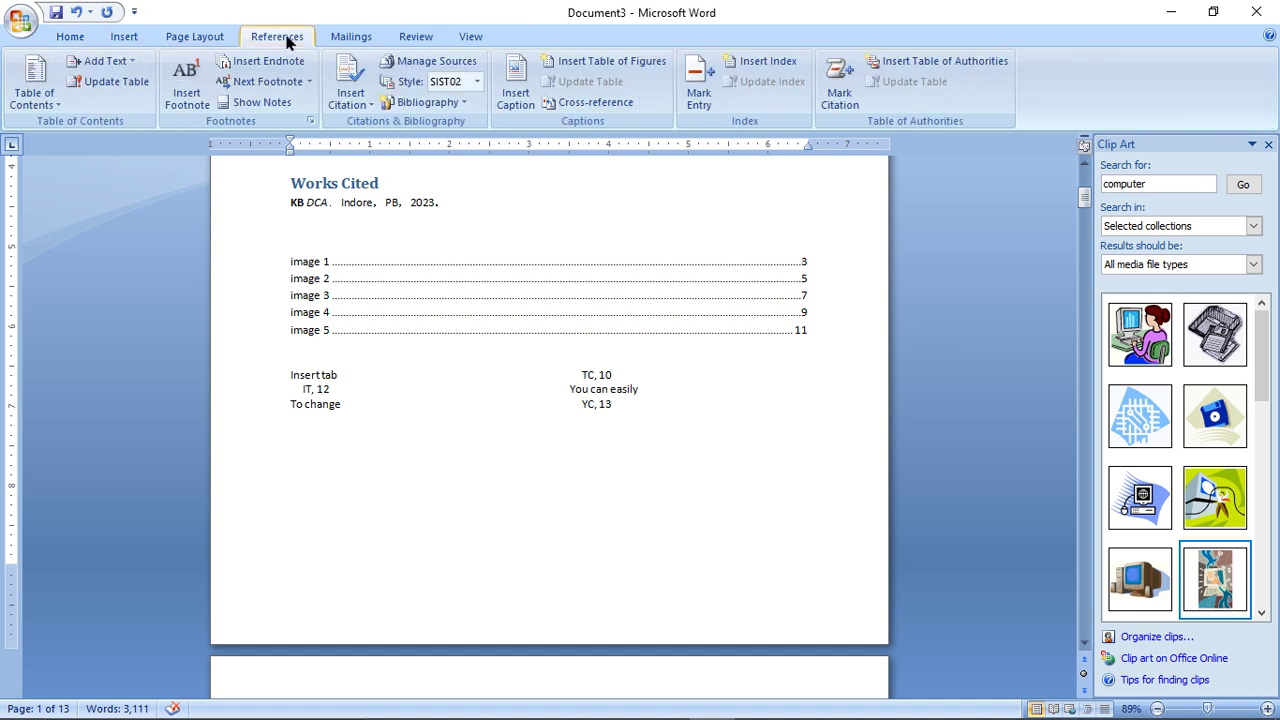
pyautogui.click(926, 68)
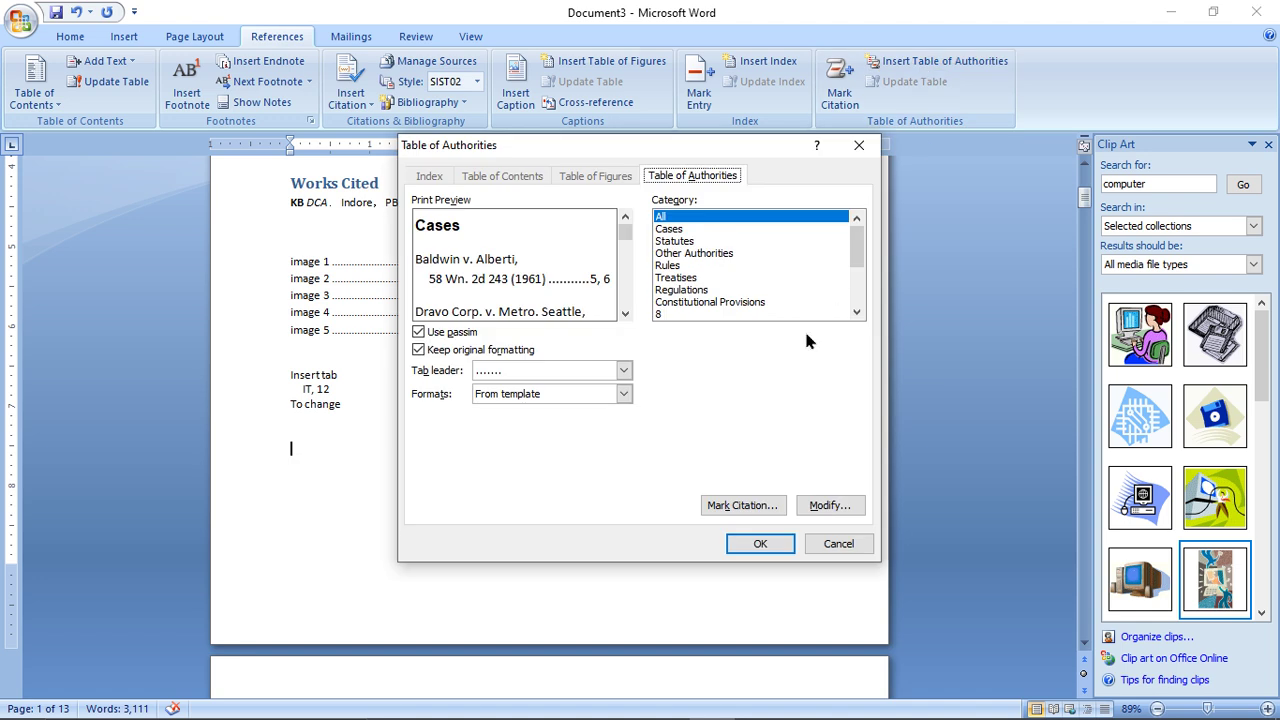
pyautogui.click(762, 544)
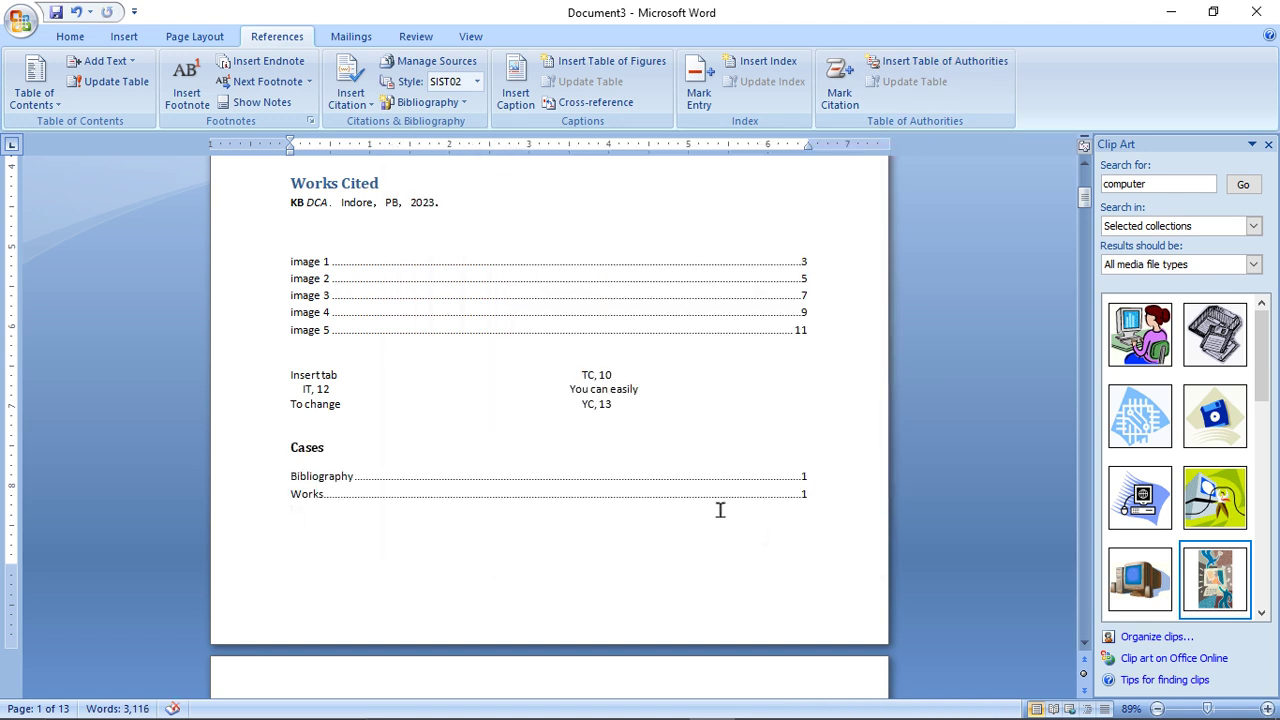